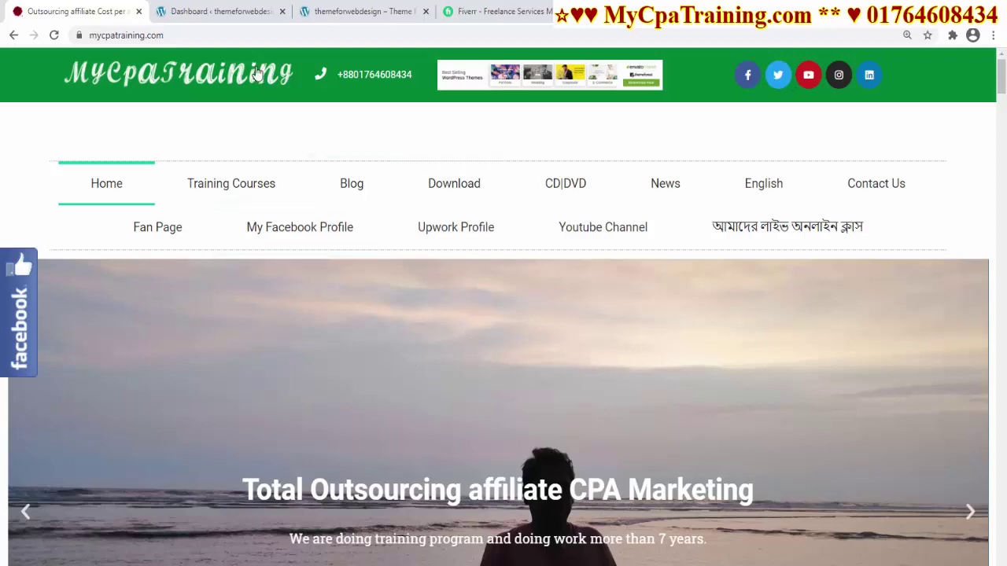
# Look through the theme posts on the themeforwebdesign.com homepage, returning to the page's beginning.
pyautogui.click(360, 11)
pyautogui.scroll(-10, 512, 254)
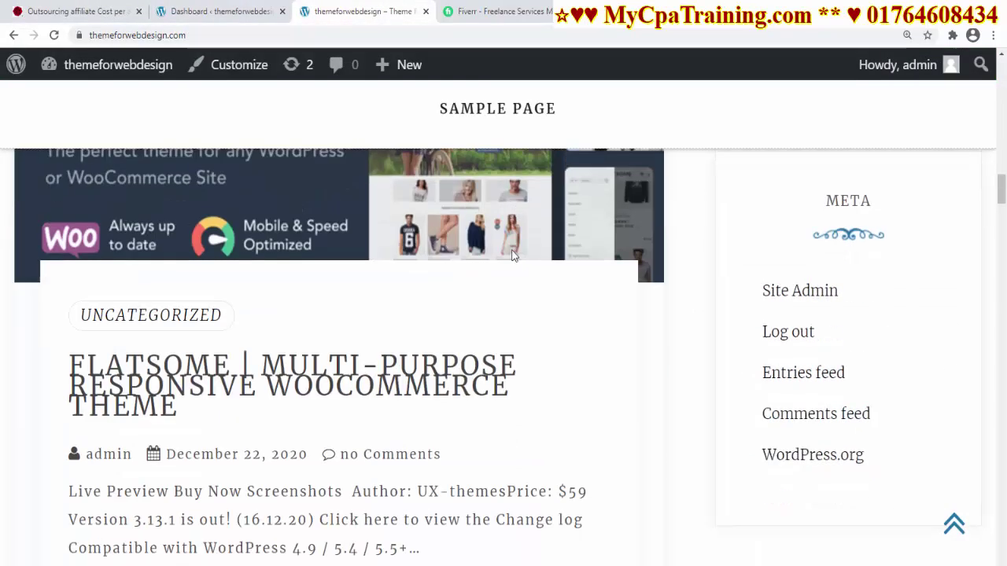
pyautogui.scroll(-20, 511, 257)
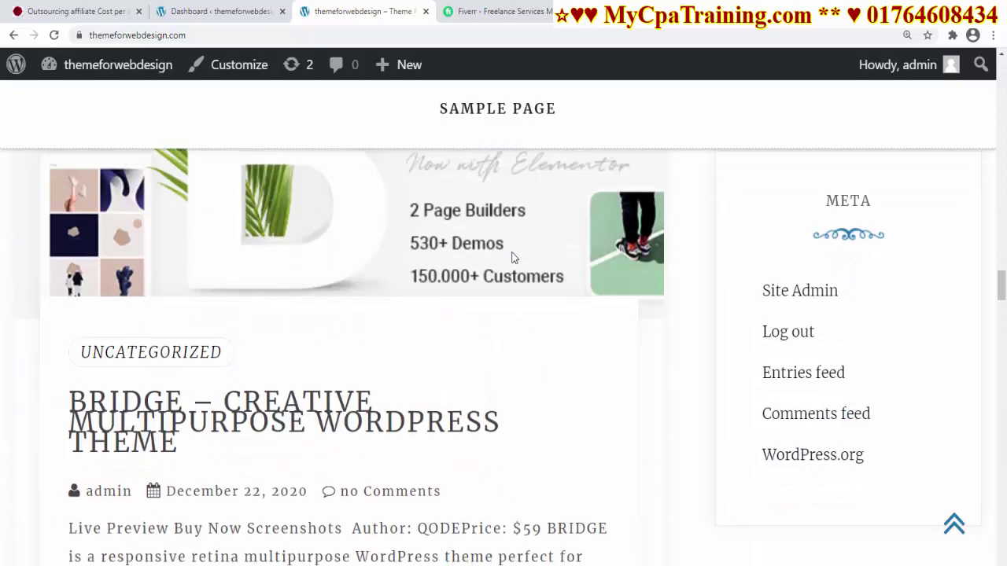
pyautogui.scroll(-7, 512, 257)
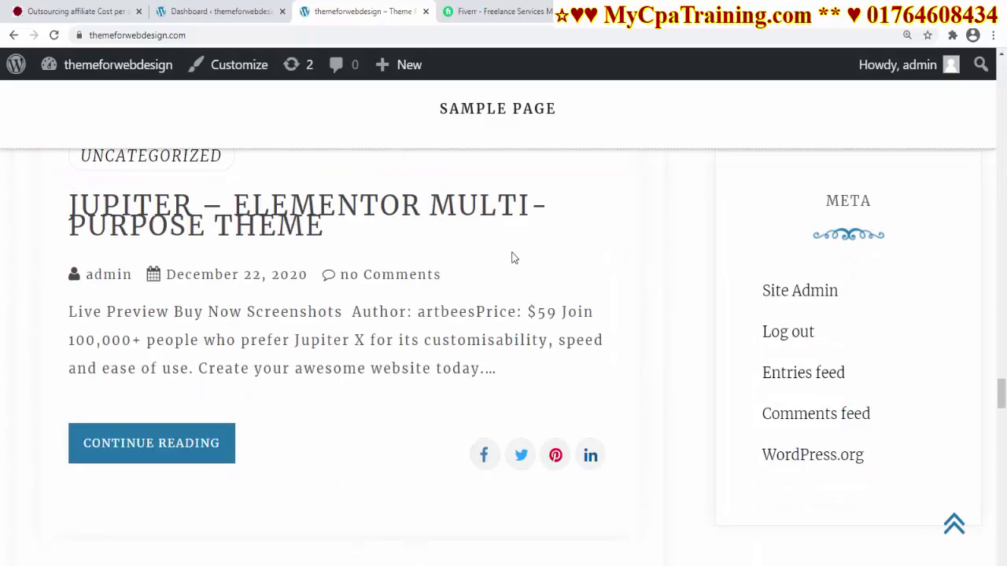
pyautogui.scroll(-5, 504, 363)
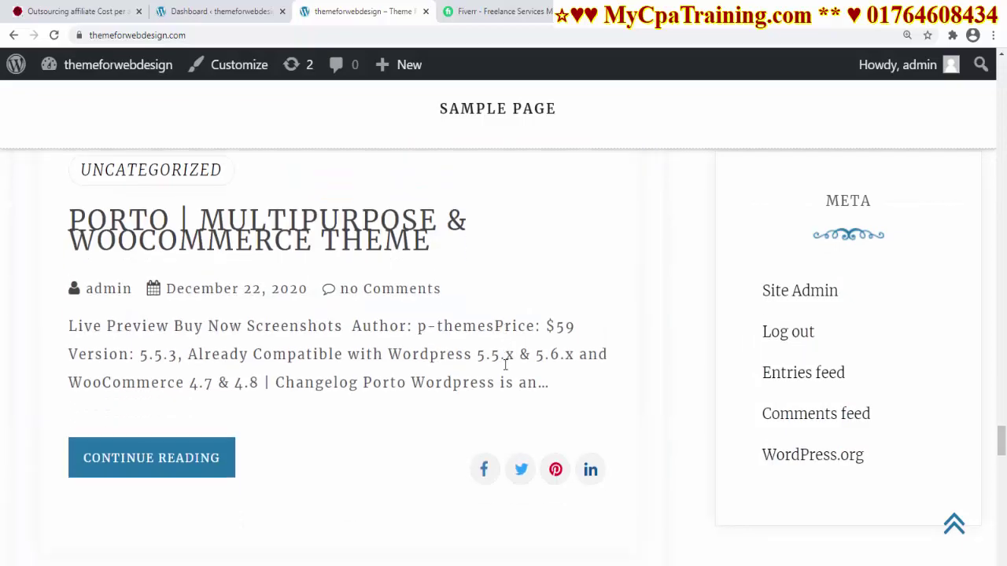
pyautogui.scroll(3, 505, 364)
pyautogui.moveTo(1001, 440); pyautogui.dragTo(999, 70)
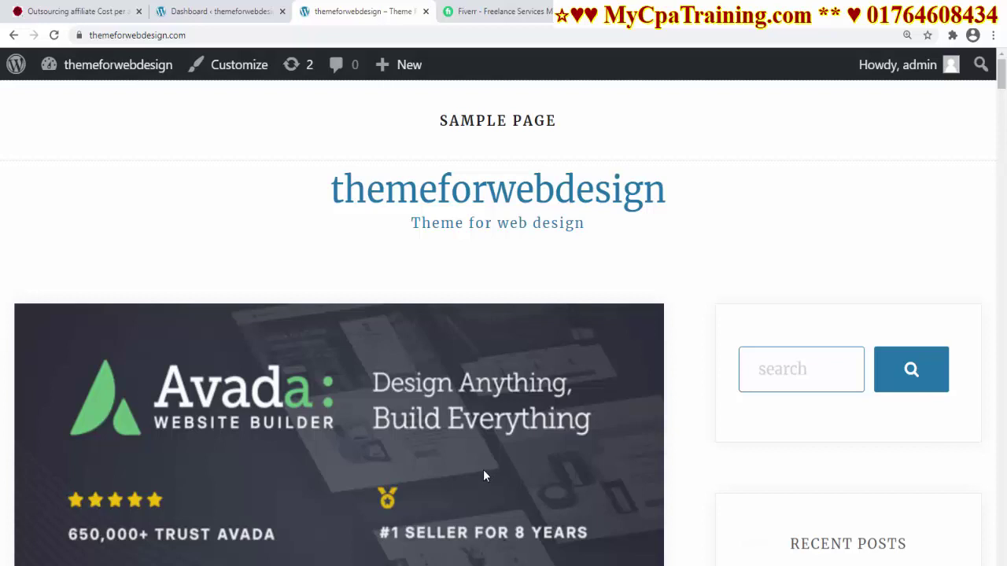
# Search YouTube for "vaishipon hand" and look for the Hand of Midas Envato affiliate video among the results.
pyautogui.click(755, 15)
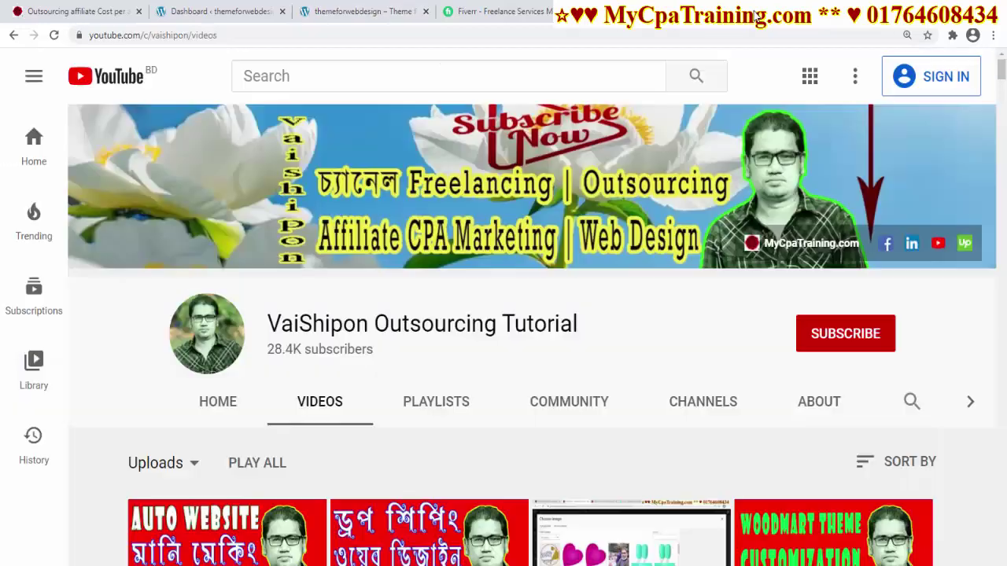
pyautogui.click(268, 78)
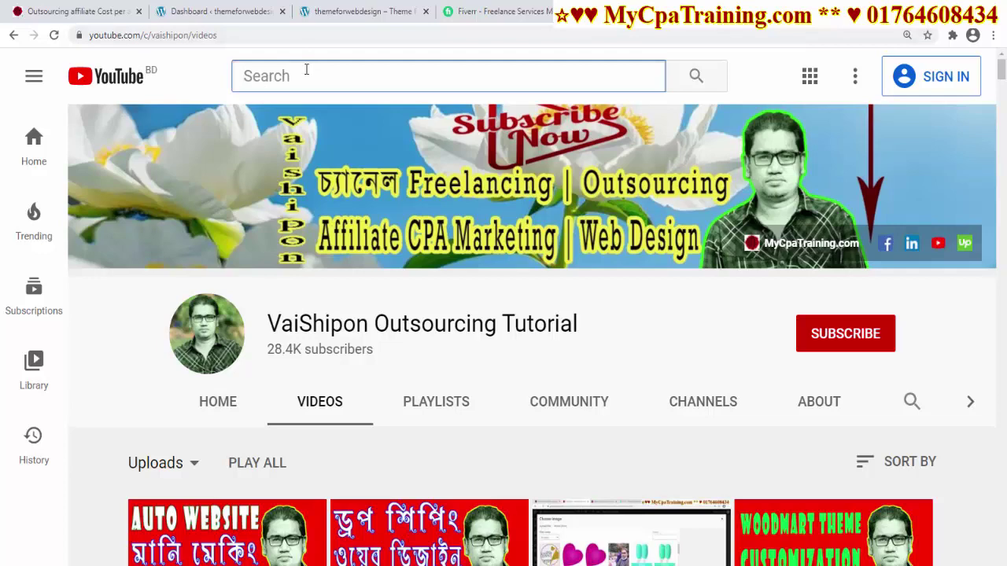
pyautogui.write('vais')
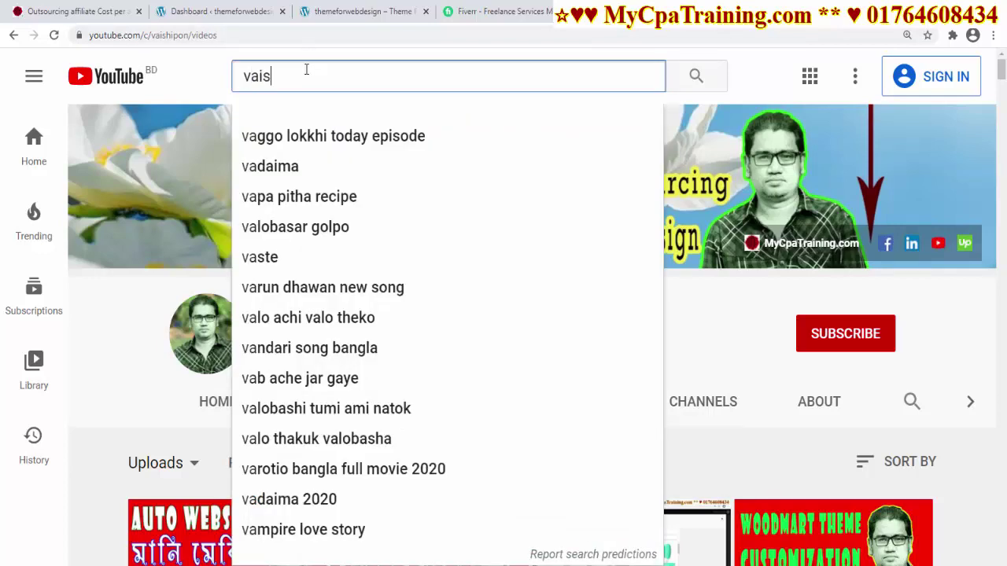
pyautogui.write('hipo')
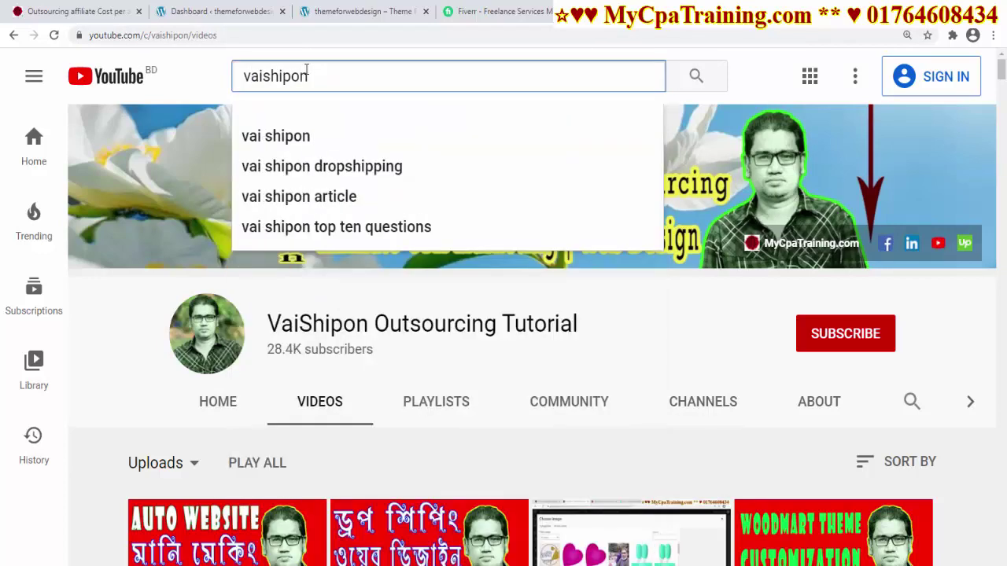
pyautogui.write('n')
pyautogui.write(' h')
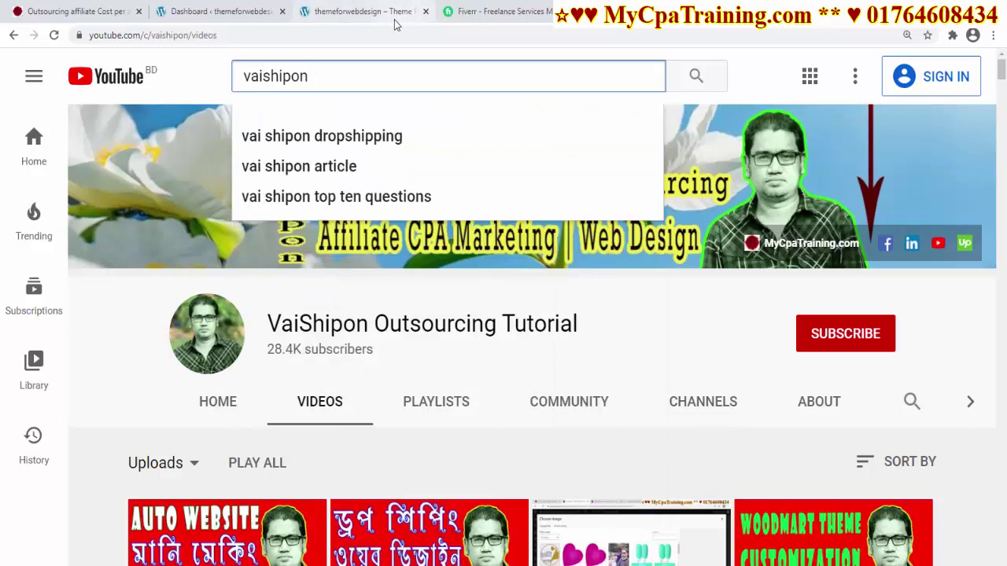
pyautogui.write('and')
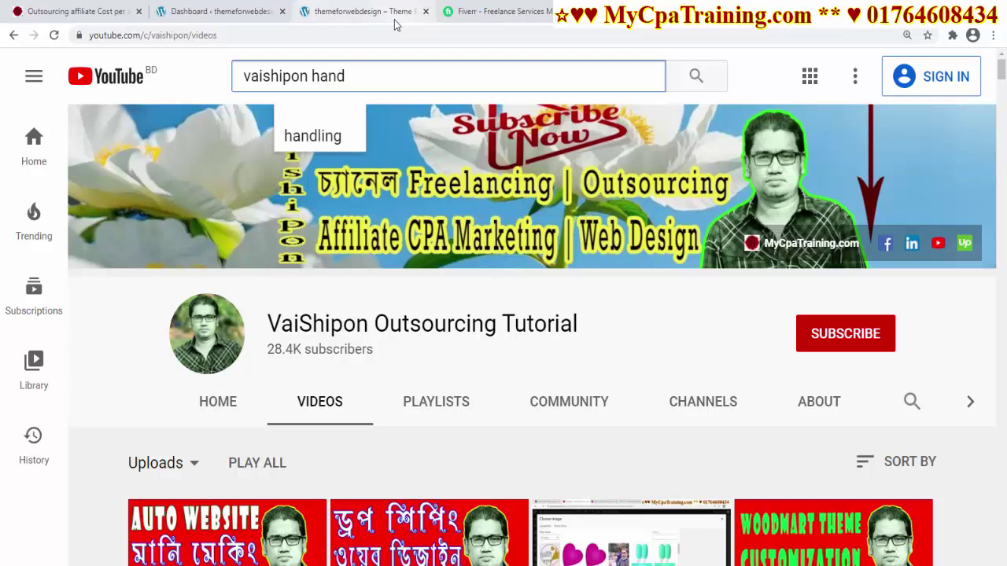
pyautogui.press('Return')
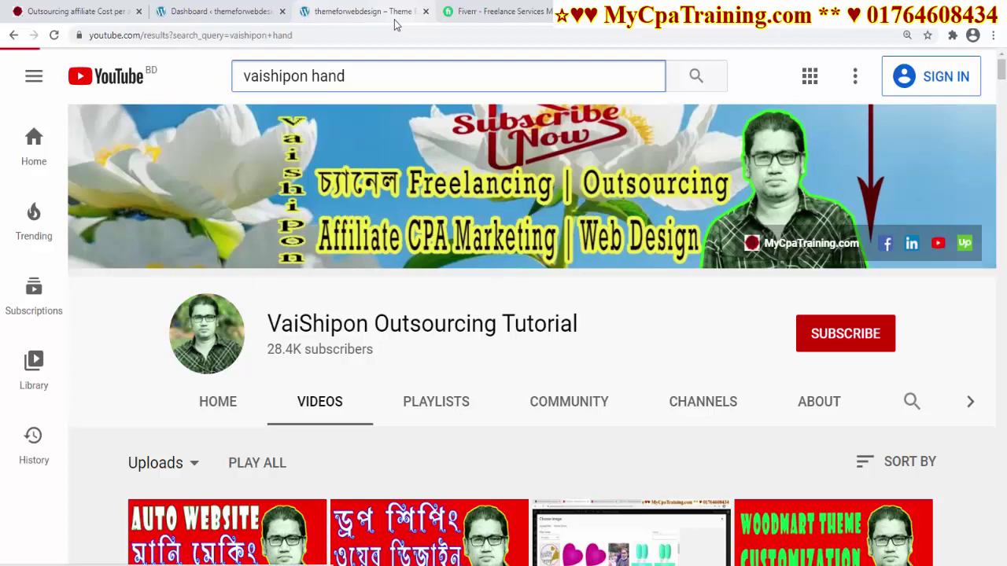
pyautogui.scroll(-5, 515, 246)
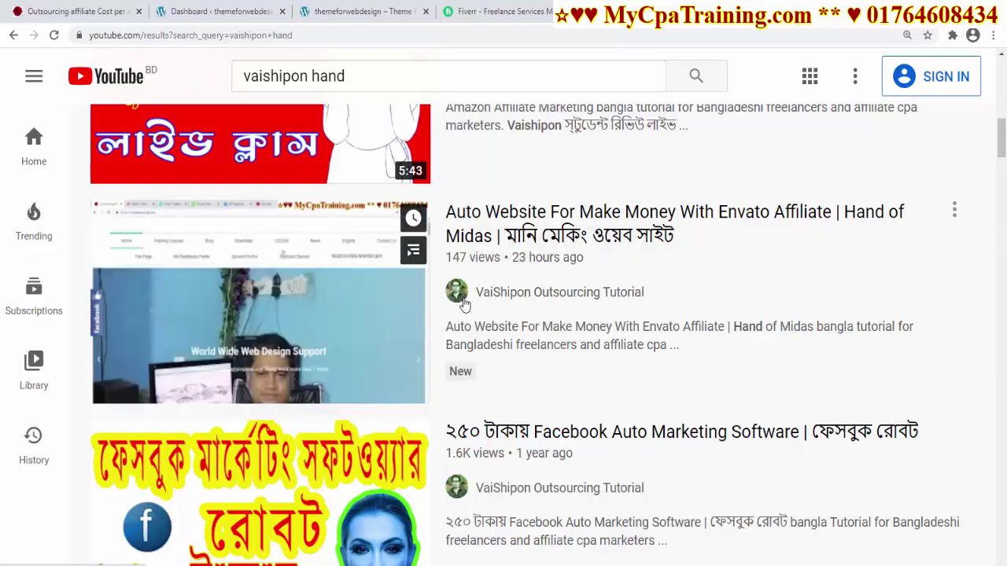
# Review the themeforwebdesign.com homepage's header, post listing and sidebar, ending at the page header.
pyautogui.click(373, 12)
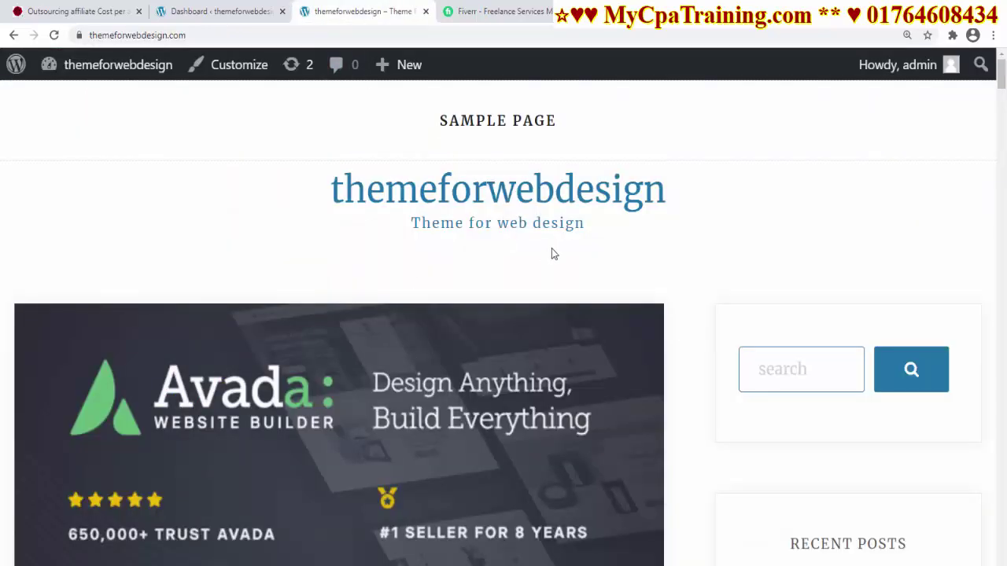
pyautogui.scroll(-7, 543, 254)
pyautogui.scroll(7, 601, 354)
pyautogui.scroll(-10, 582, 373)
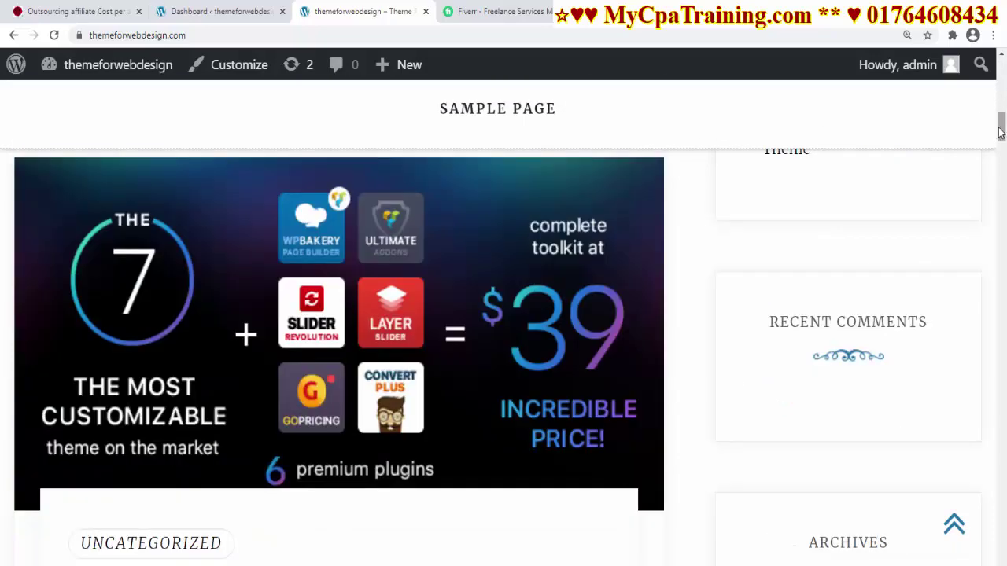
pyautogui.moveTo(999, 144); pyautogui.dragTo(999, 75)
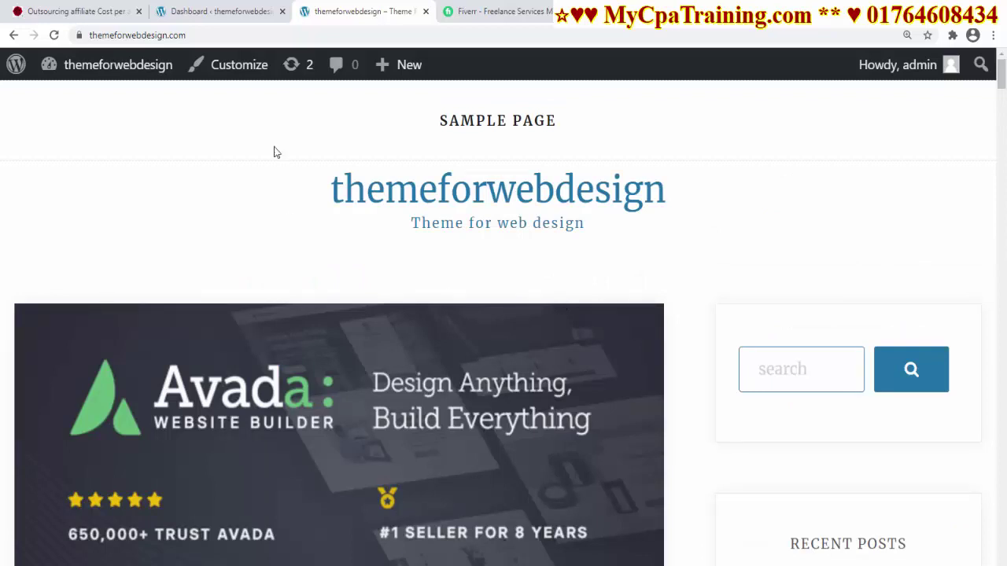
# Open the list of installed themes in the site's WordPress admin.
pyautogui.click(206, 17)
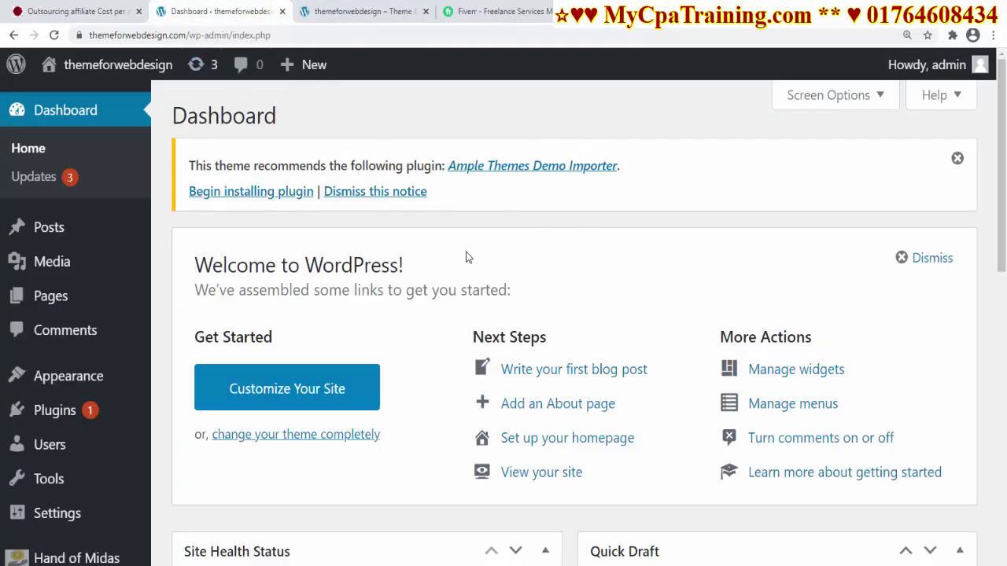
pyautogui.scroll(-2, 198, 312)
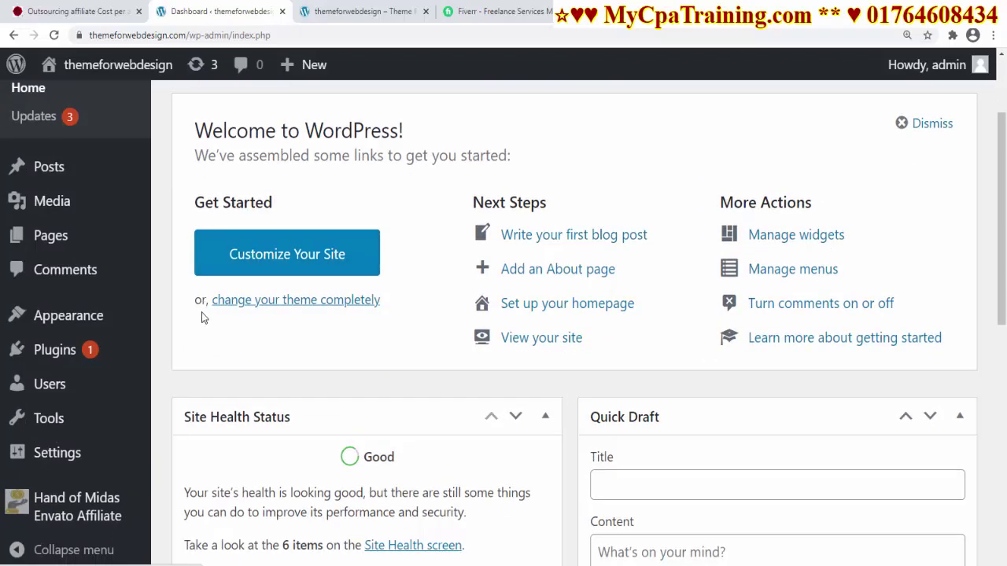
pyautogui.moveTo(157, 367)
pyautogui.moveTo(88, 317)
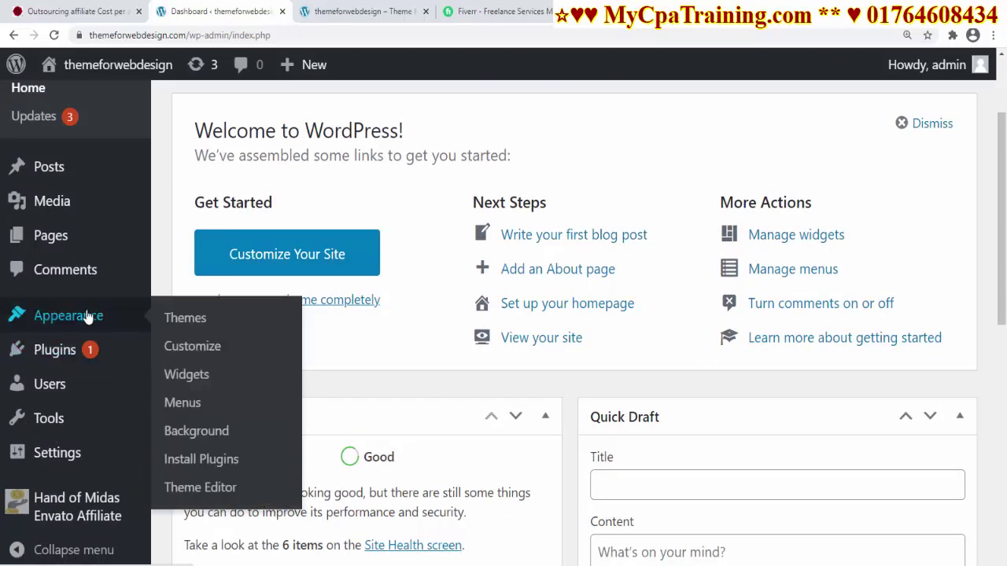
pyautogui.click(186, 320)
# Update the Twenty Nineteen theme to its new version from the installed themes list.
pyautogui.scroll(-1, 495, 288)
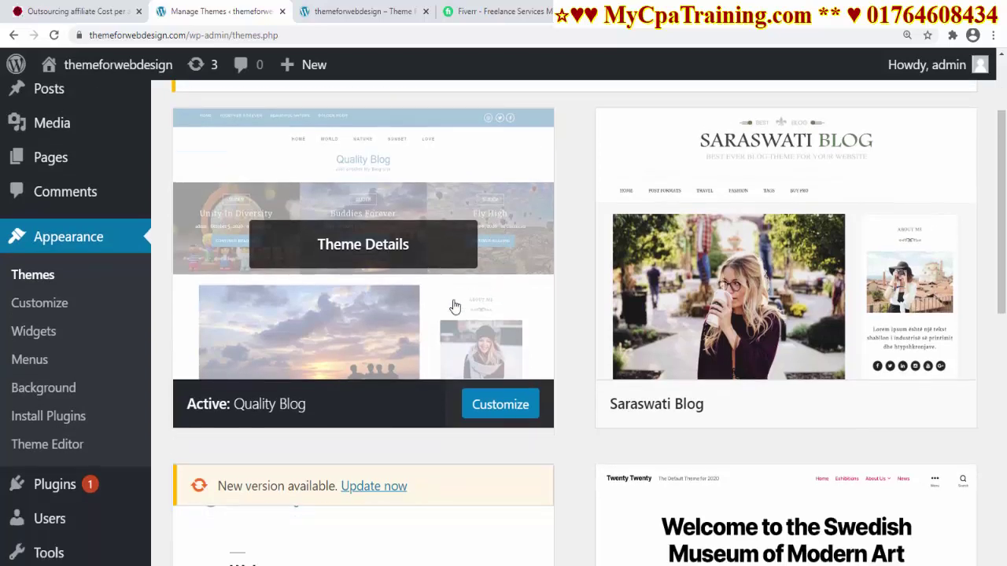
pyautogui.scroll(-2, 353, 404)
pyautogui.scroll(3, 398, 371)
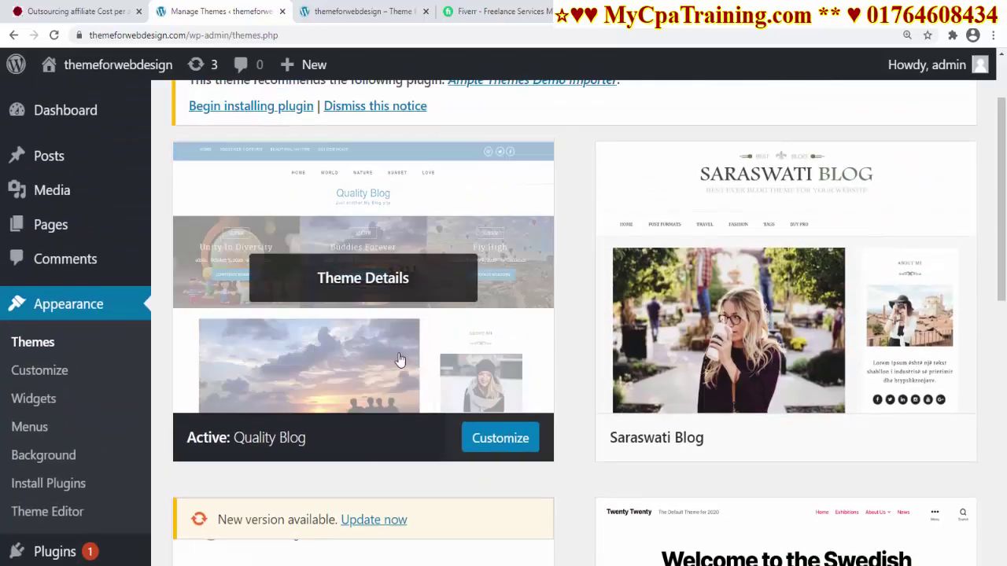
pyautogui.scroll(-2, 403, 343)
pyautogui.click(376, 419)
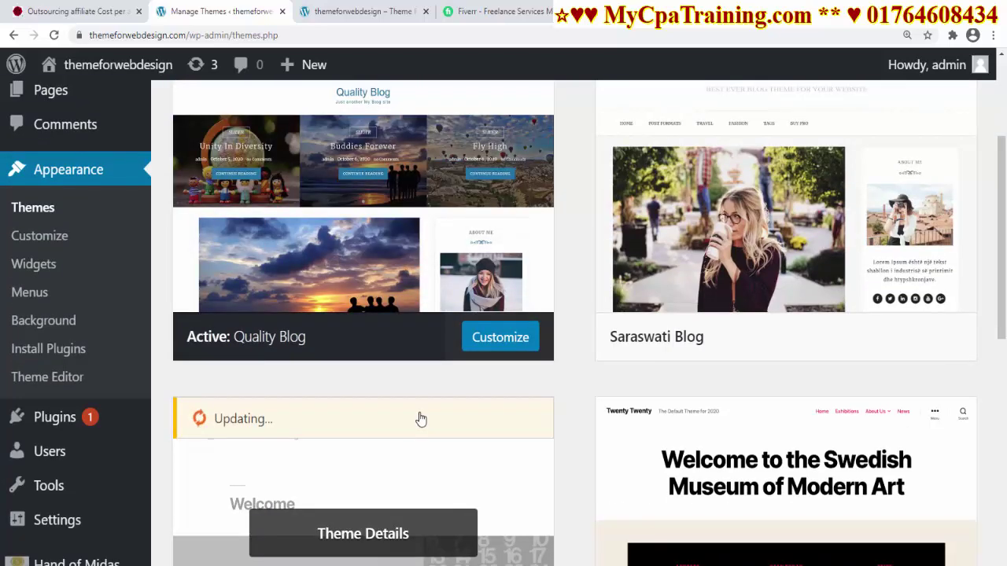
pyautogui.scroll(-5, 456, 394)
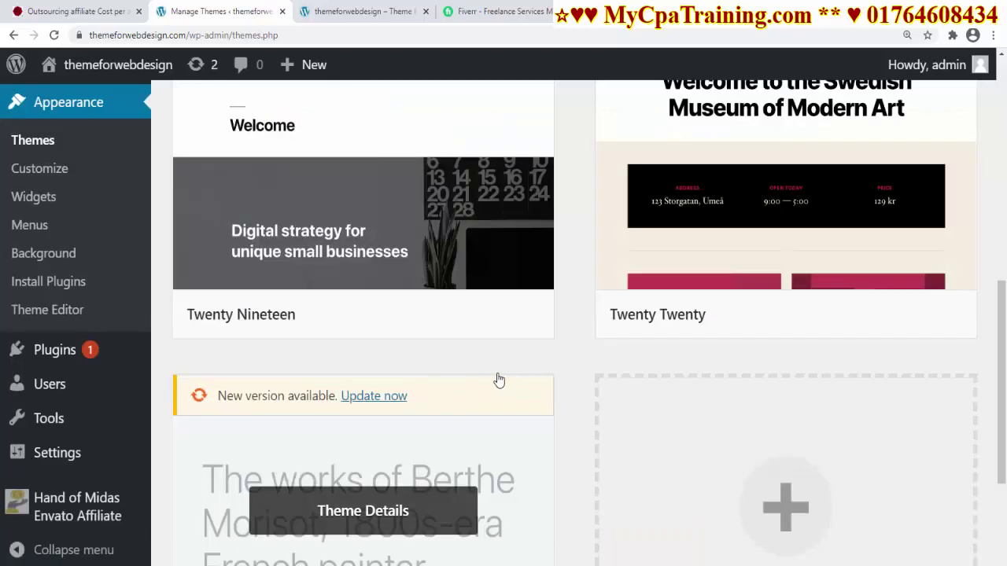
pyautogui.scroll(5, 496, 379)
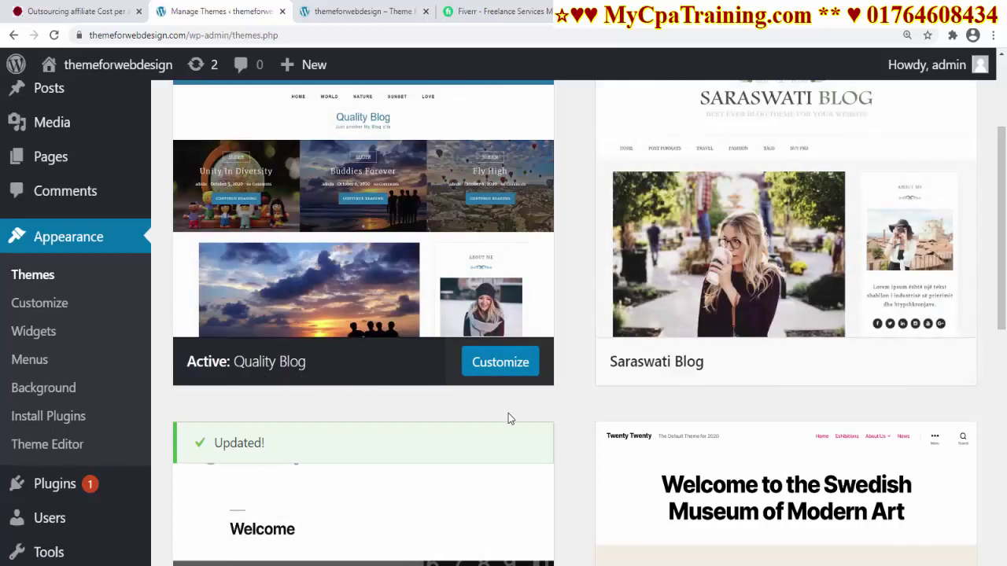
# Open the customizer for the active Quality Blog theme and check its About Theme section.
pyautogui.click(505, 363)
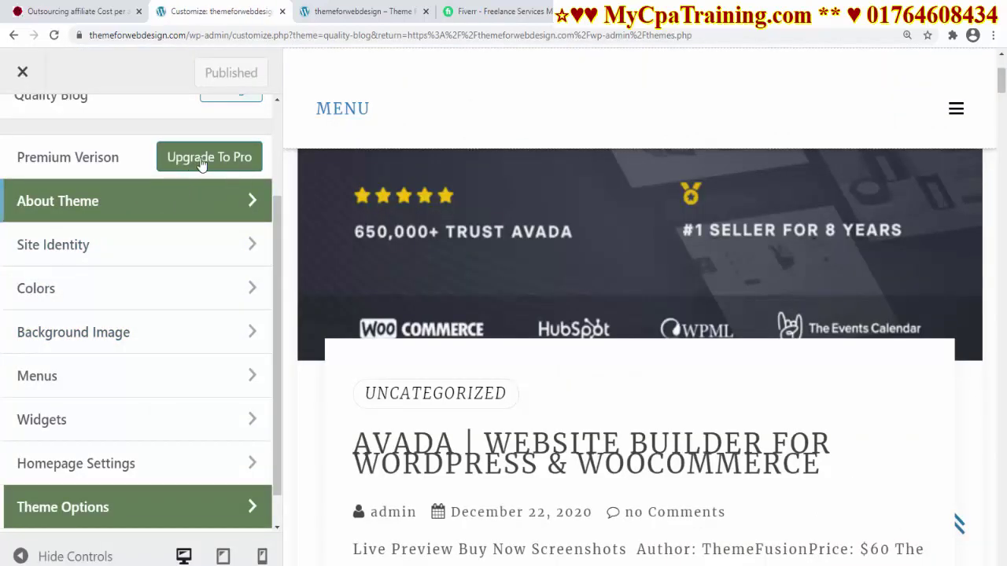
pyautogui.click(102, 217)
pyautogui.scroll(-2, 199, 278)
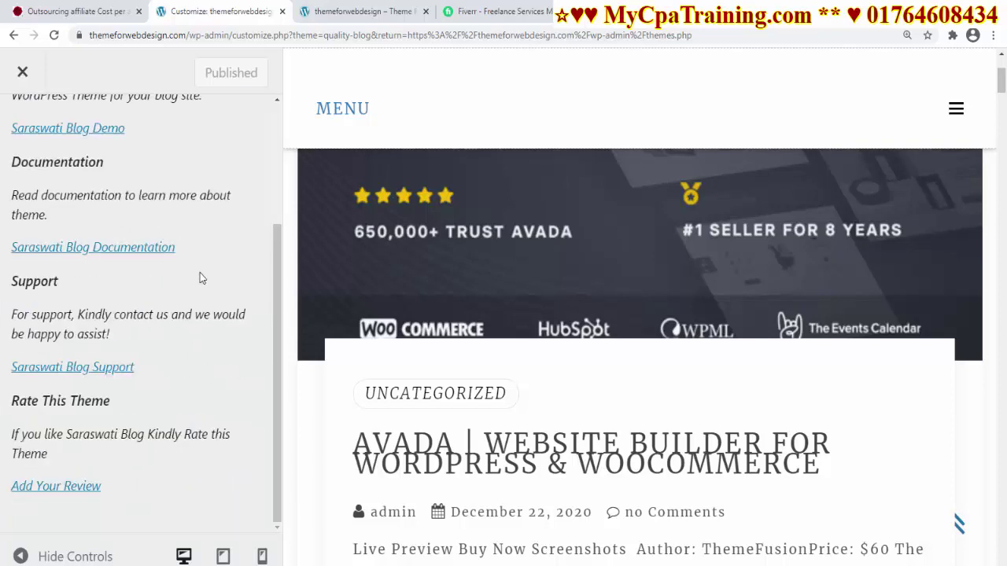
pyautogui.press('Escape')
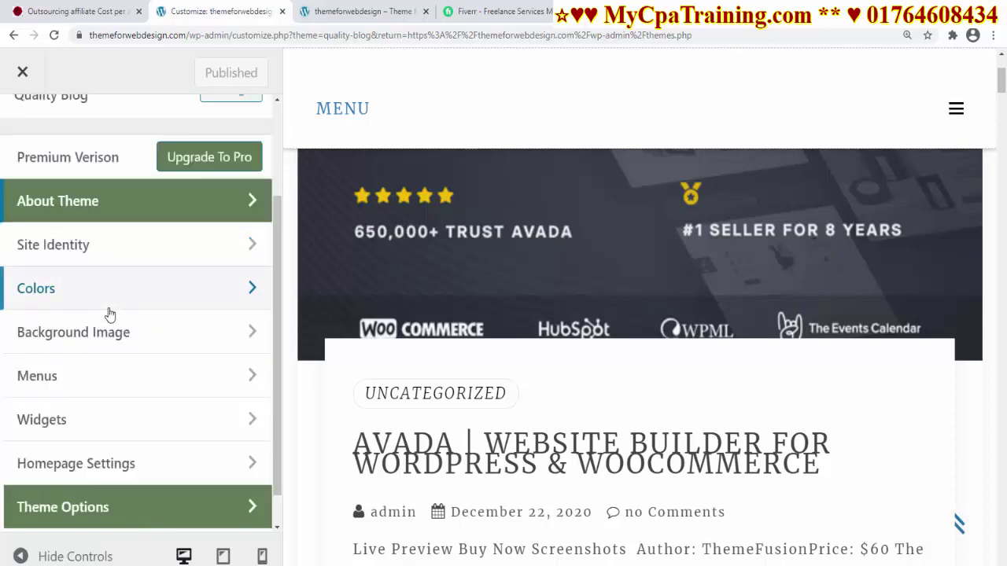
# Open the Site Identity settings and compare the site title and tagline with the live homepage.
pyautogui.click(93, 250)
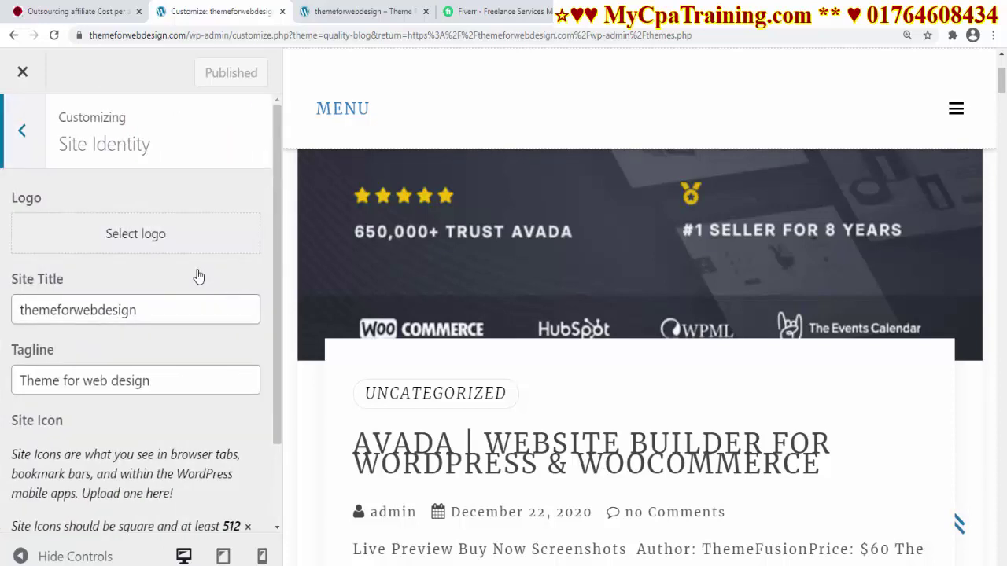
pyautogui.scroll(-2, 198, 276)
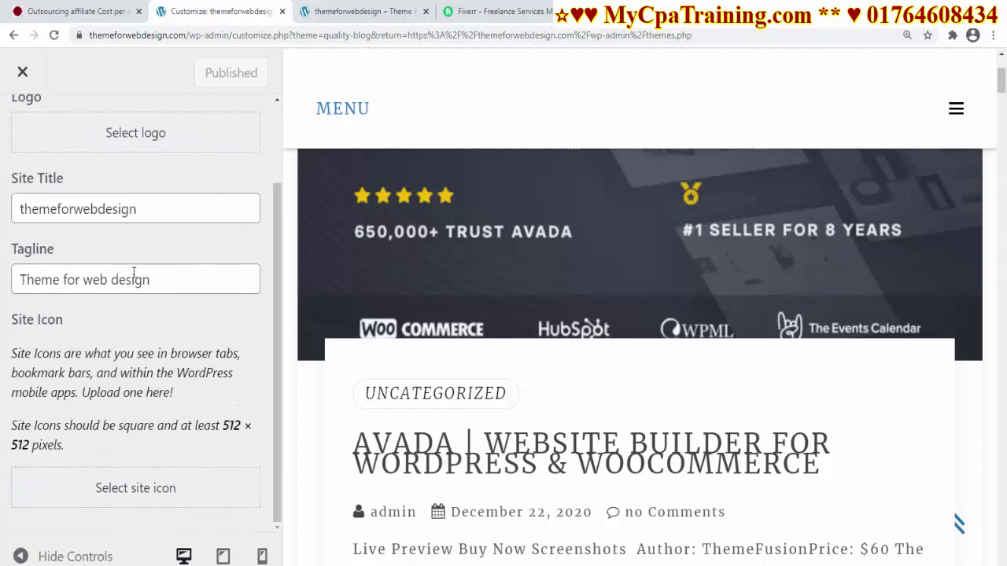
pyautogui.click(401, 5)
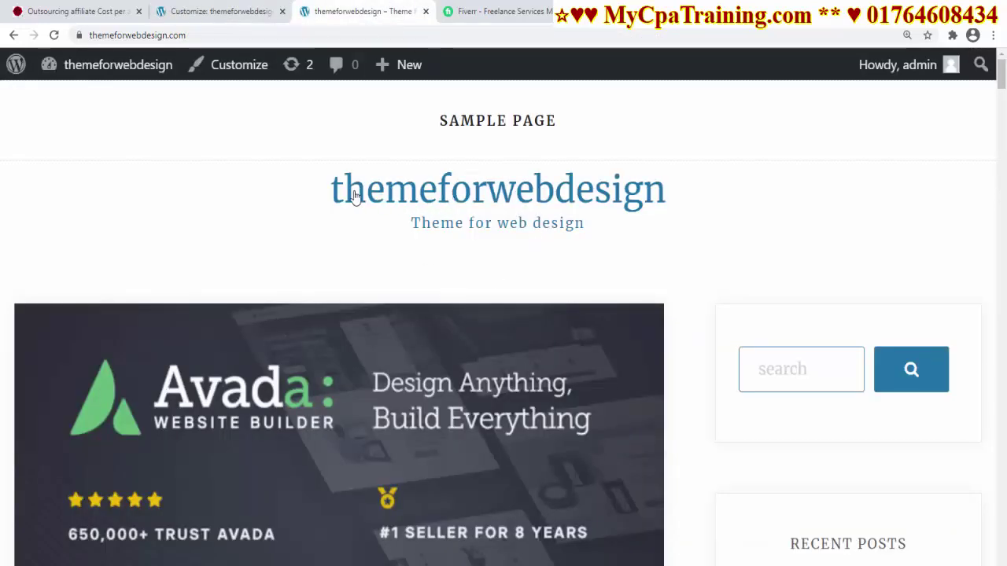
pyautogui.click(227, 9)
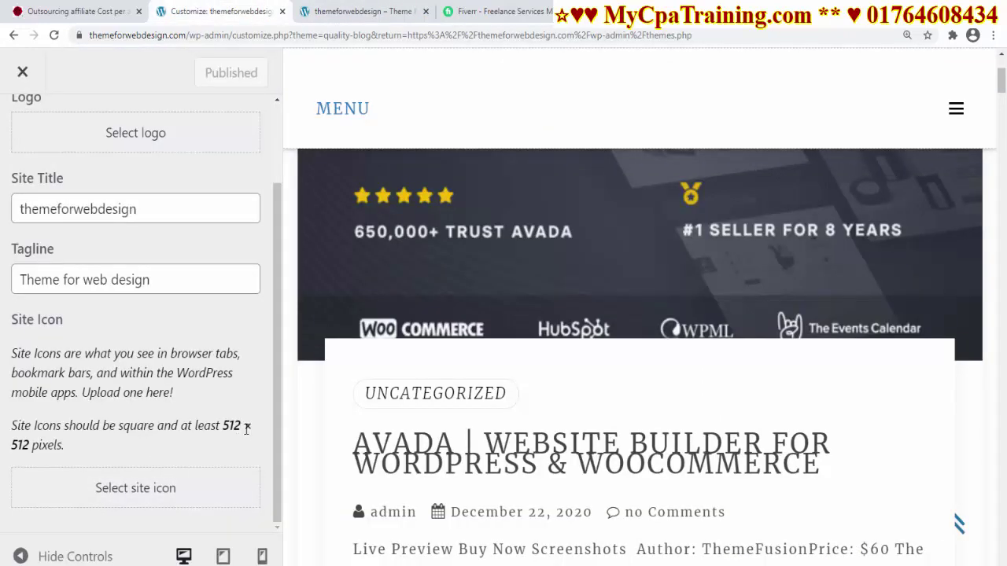
pyautogui.click(307, 13)
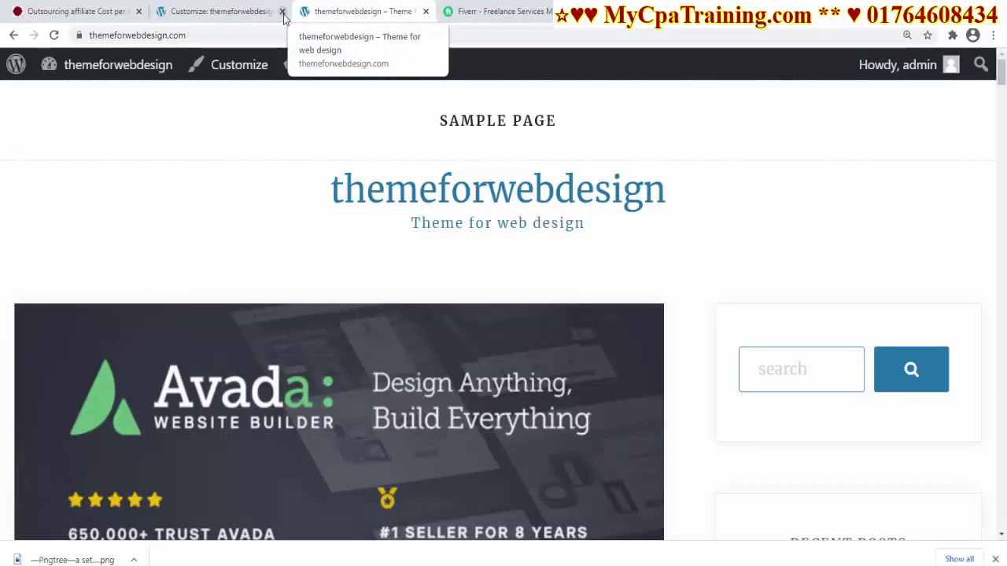
# Upload 777.png as the site icon in the customizer's Site Identity settings and publish the change.
pyautogui.click(197, 11)
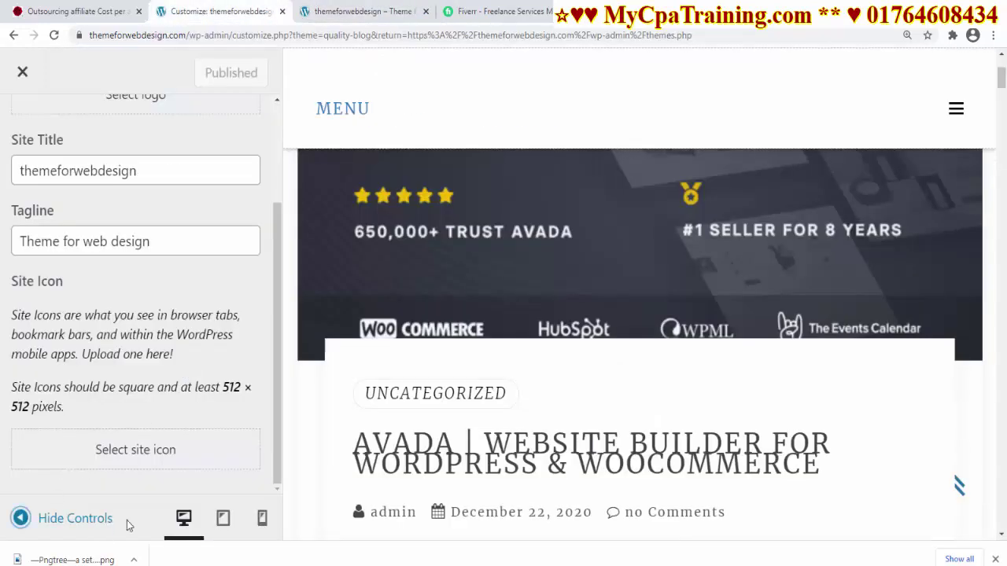
pyautogui.click(135, 451)
pyautogui.click(490, 365)
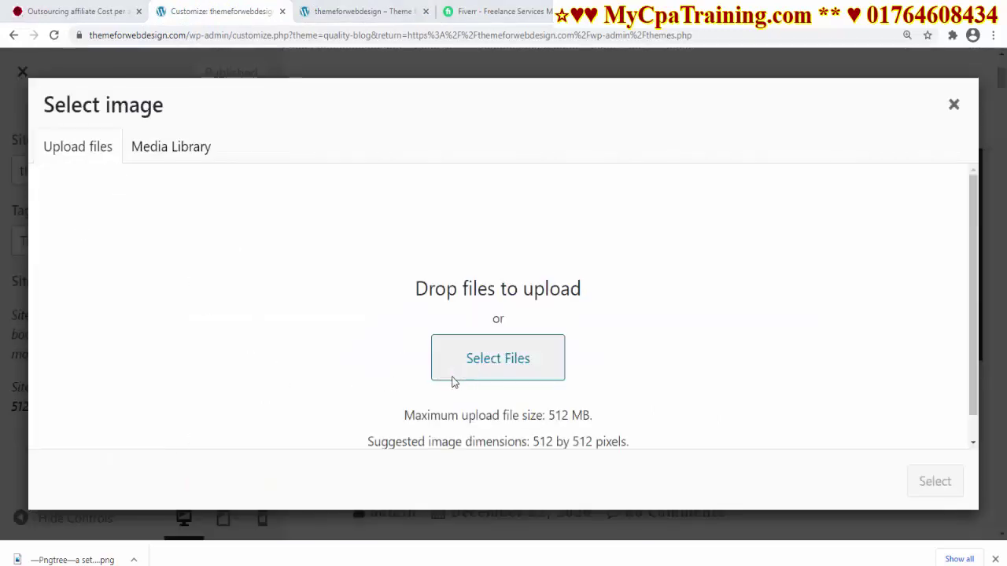
pyautogui.doubleClick(441, 244)
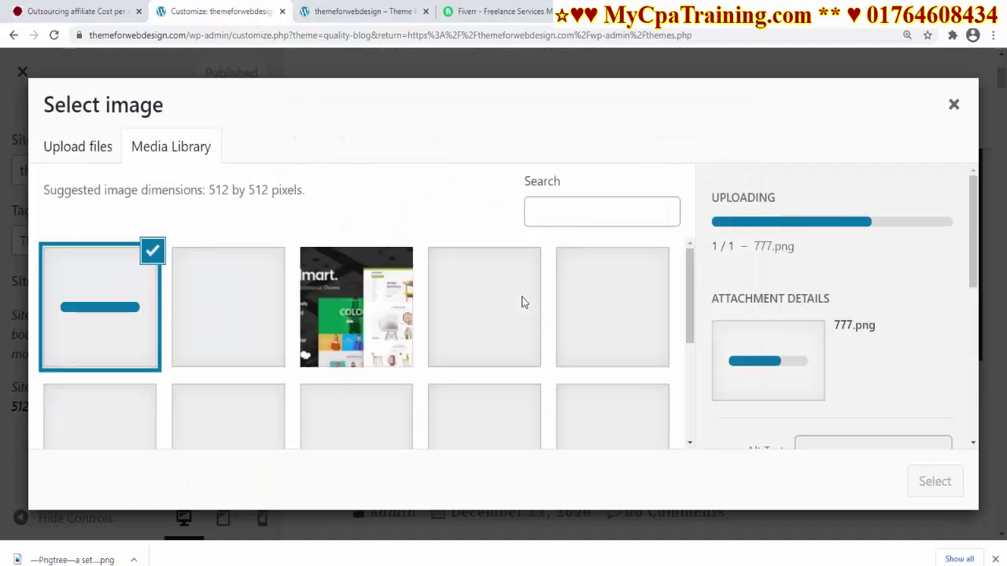
pyautogui.click(934, 483)
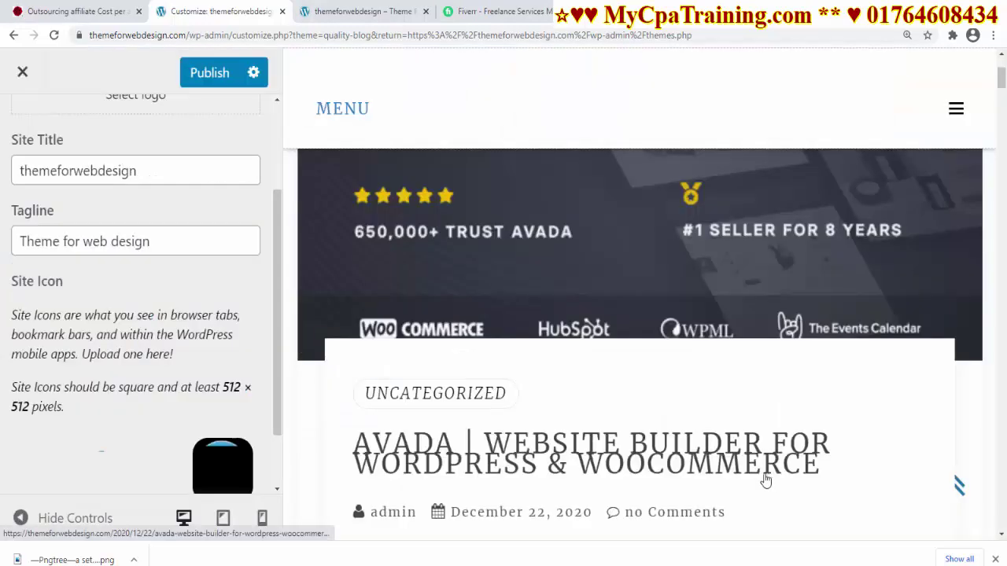
pyautogui.click(212, 79)
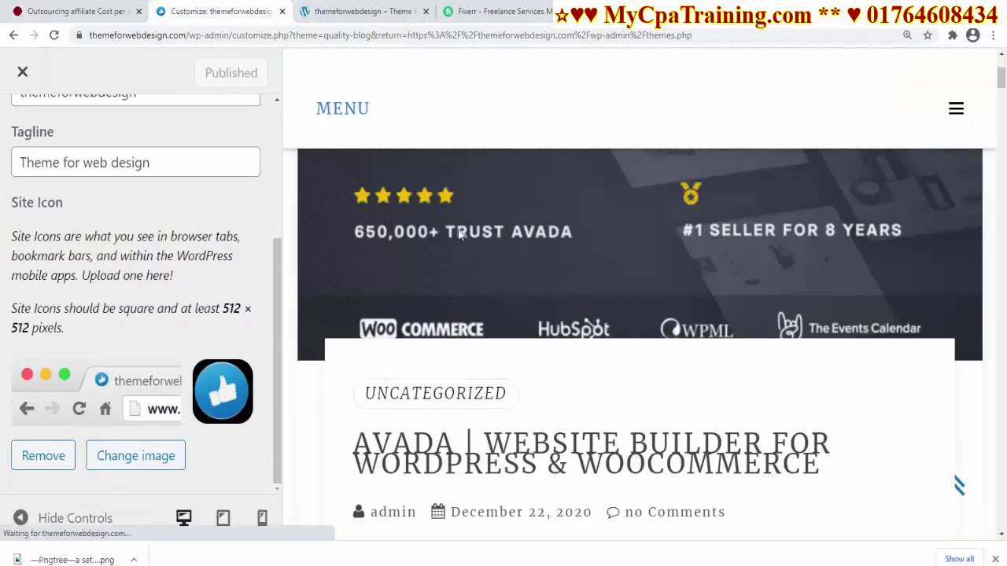
# Check the new site icon on the live homepage and preview the site in tablet, mobile and desktop sizes.
pyautogui.click(350, 12)
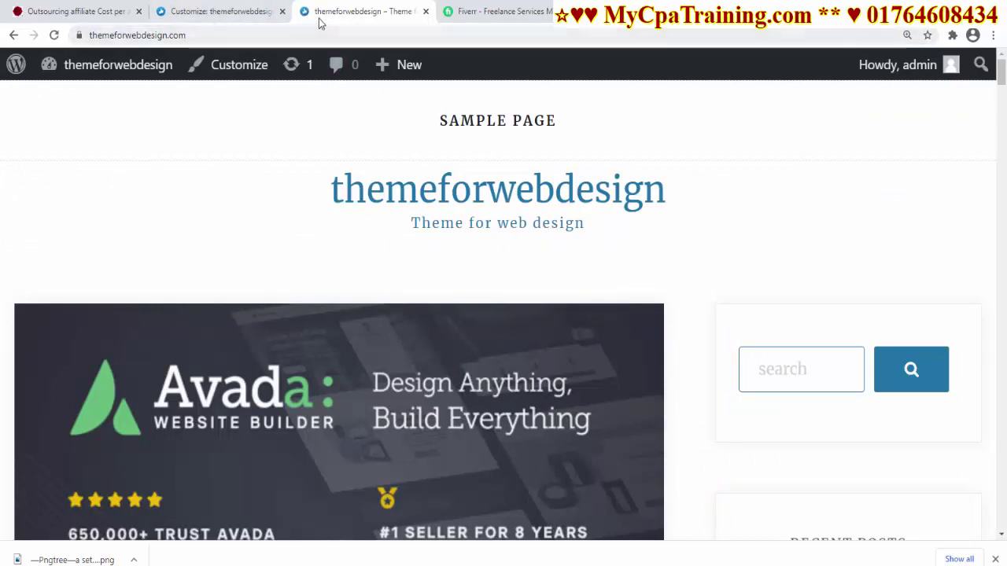
pyautogui.click(219, 11)
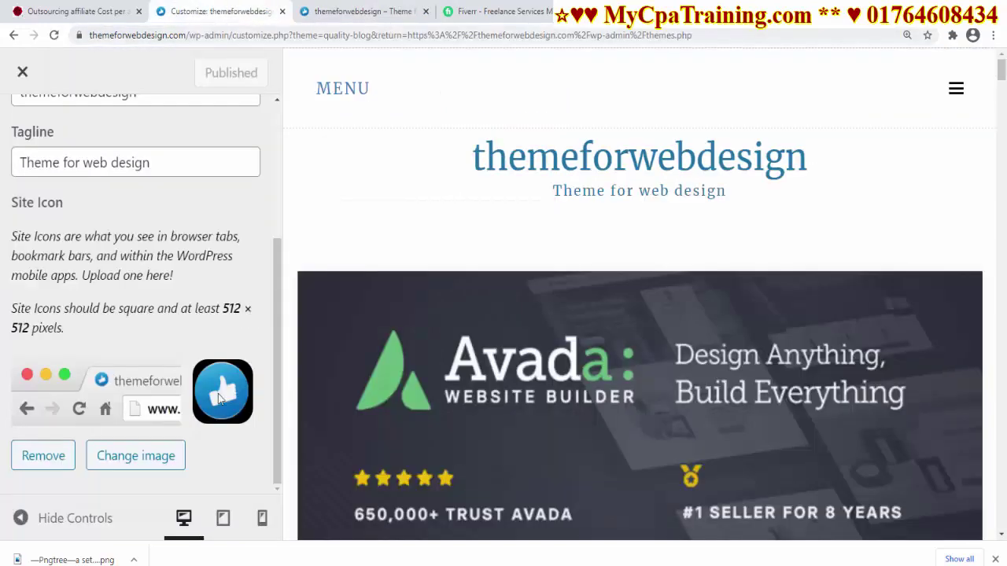
pyautogui.click(224, 519)
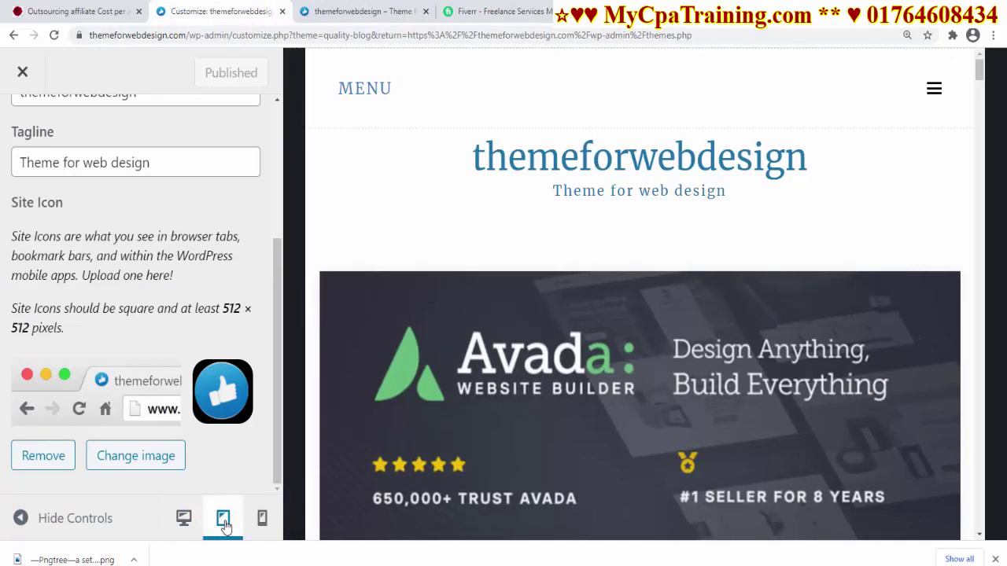
pyautogui.scroll(-5, 683, 242)
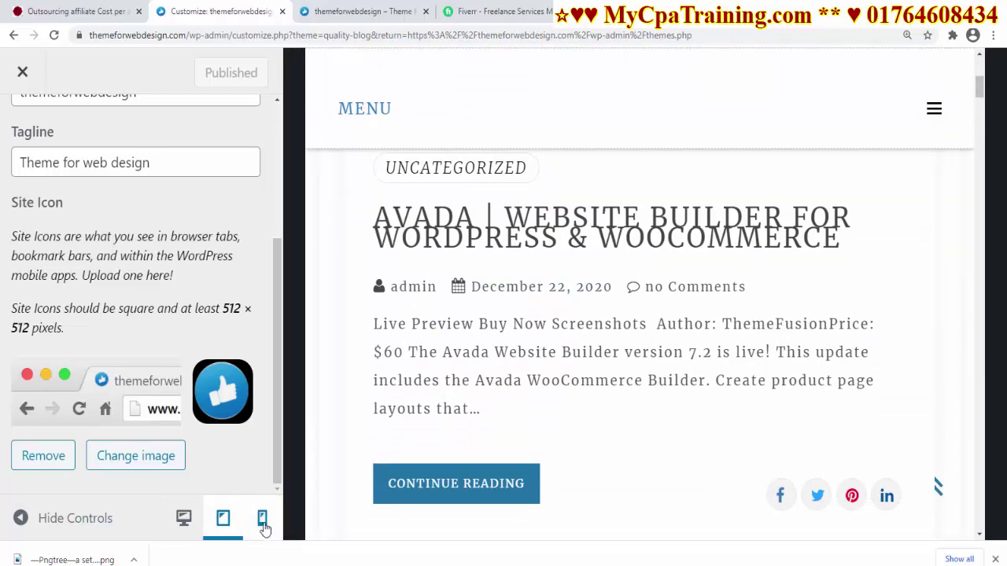
pyautogui.click(262, 520)
pyautogui.scroll(5, 690, 315)
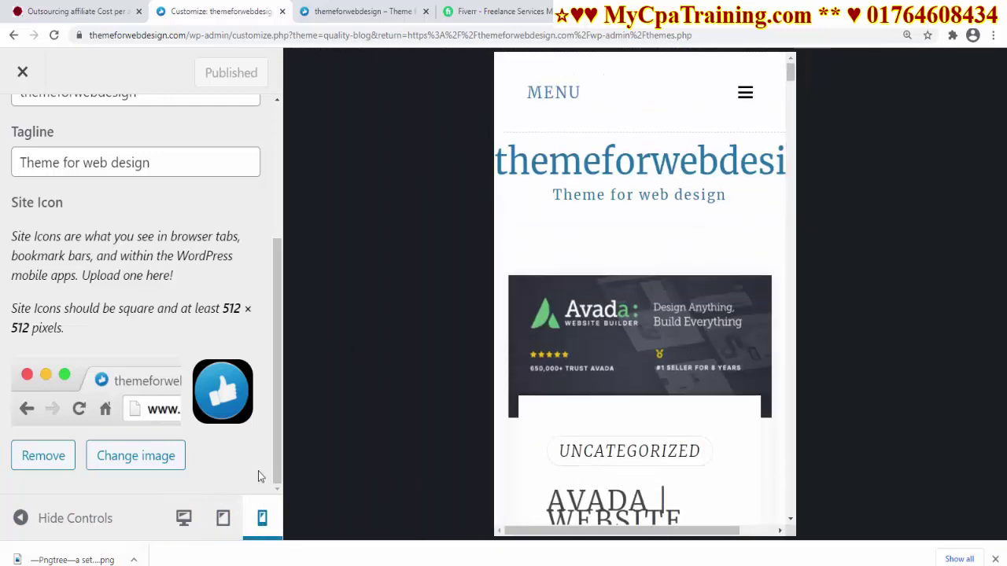
pyautogui.click(185, 519)
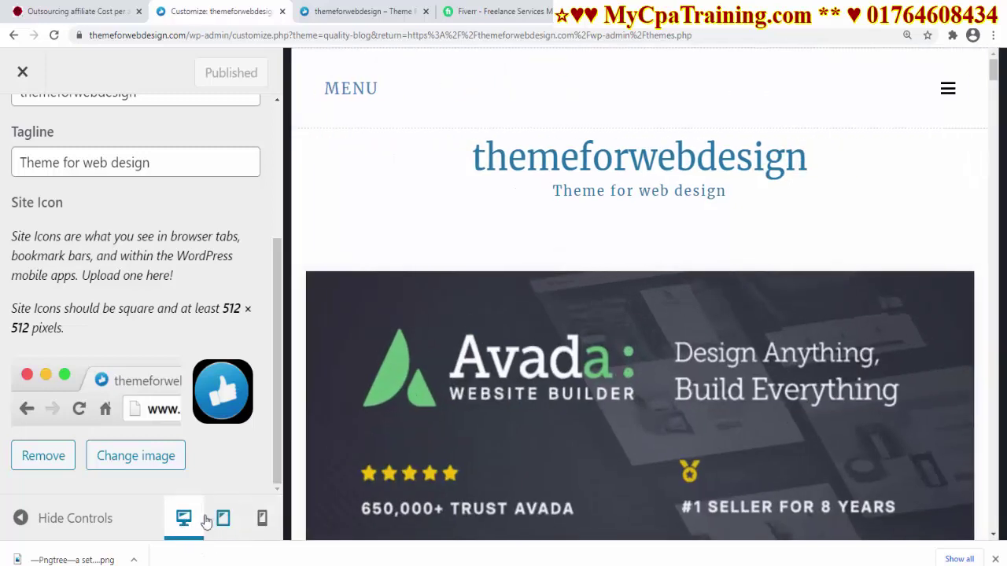
# Review the Colors, Background Image and Menus sections of the customizer.
pyautogui.scroll(3, 23, 126)
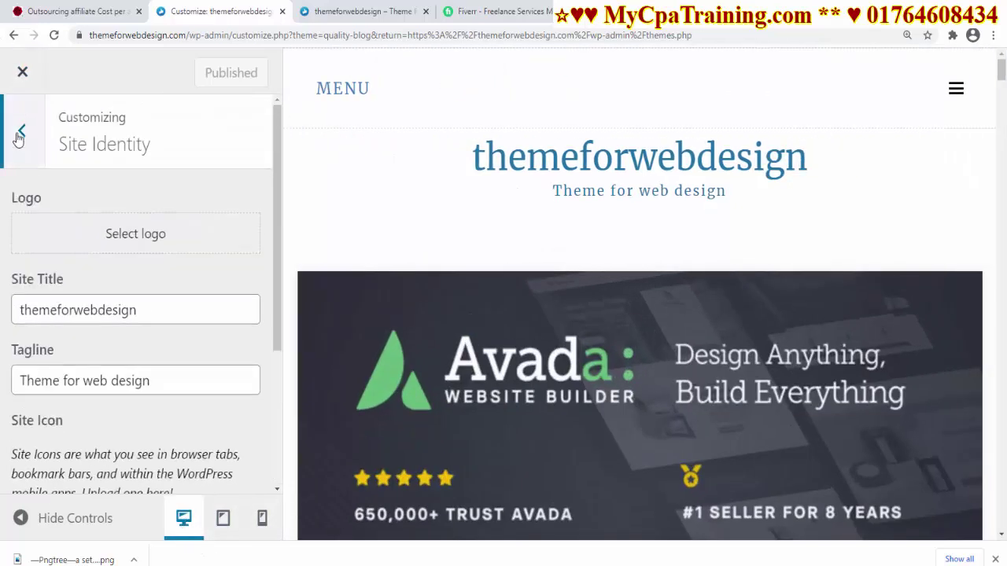
pyautogui.click(20, 135)
pyautogui.click(108, 297)
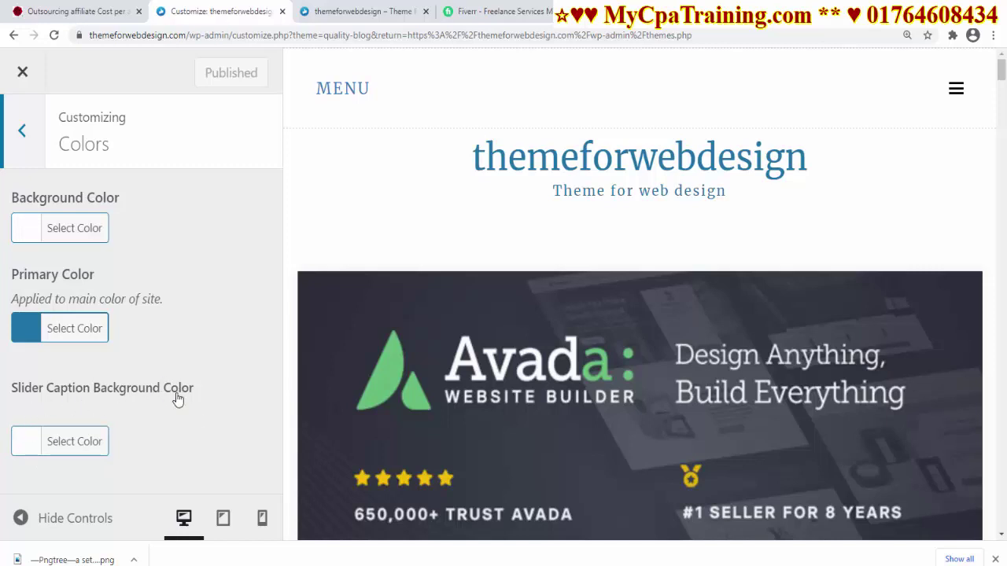
pyautogui.click(24, 127)
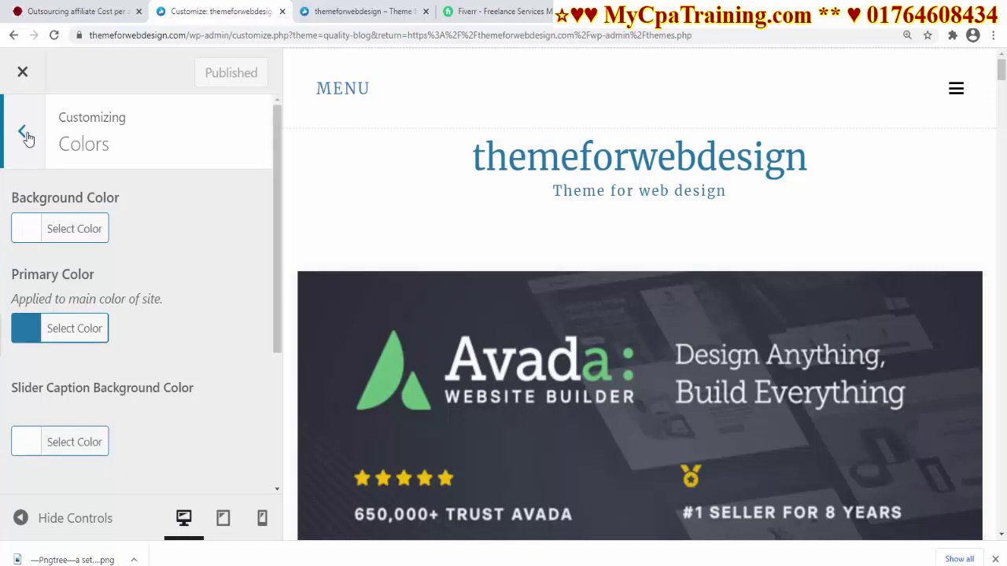
pyautogui.click(117, 334)
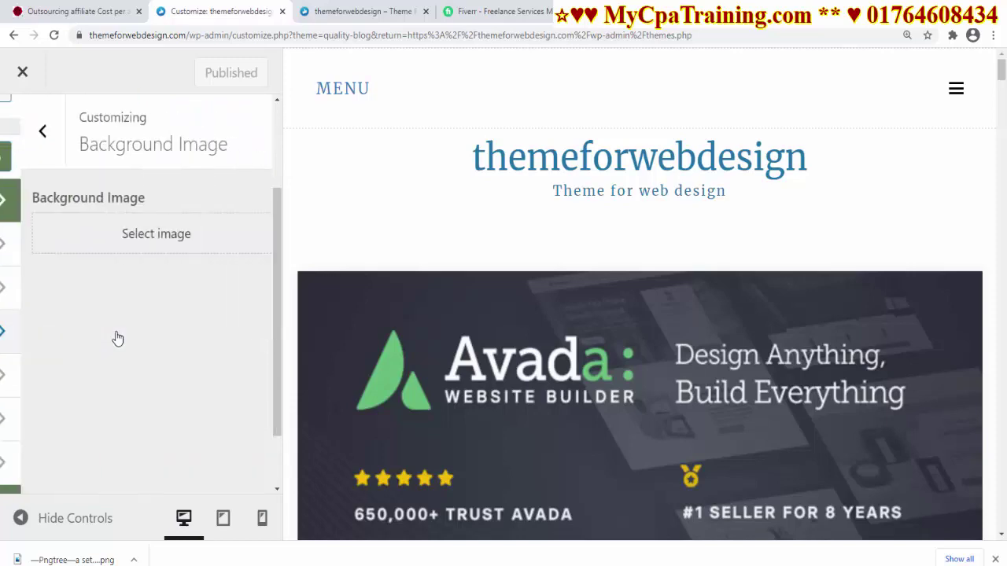
pyautogui.scroll(-9, 636, 363)
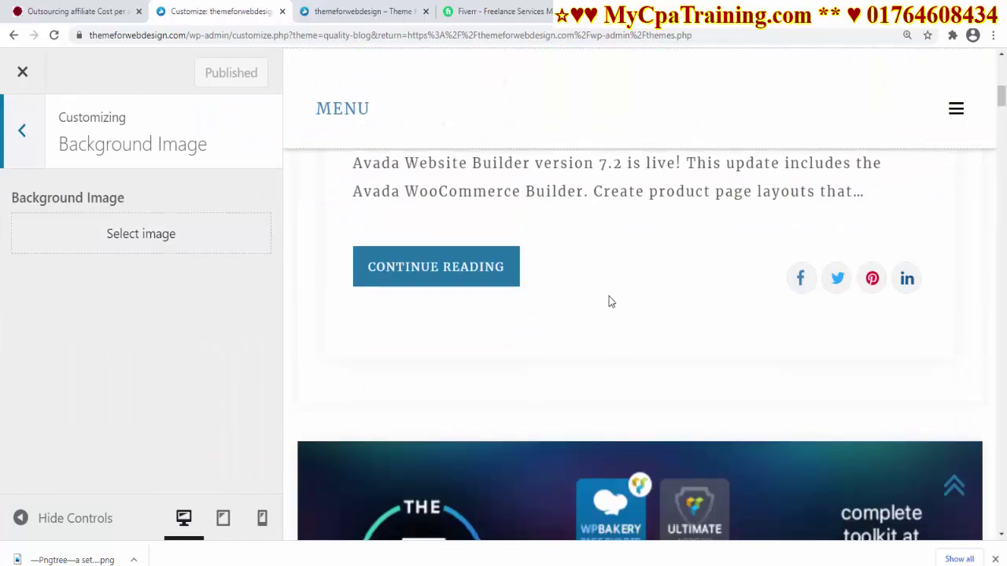
pyautogui.scroll(5, 609, 299)
pyautogui.click(26, 134)
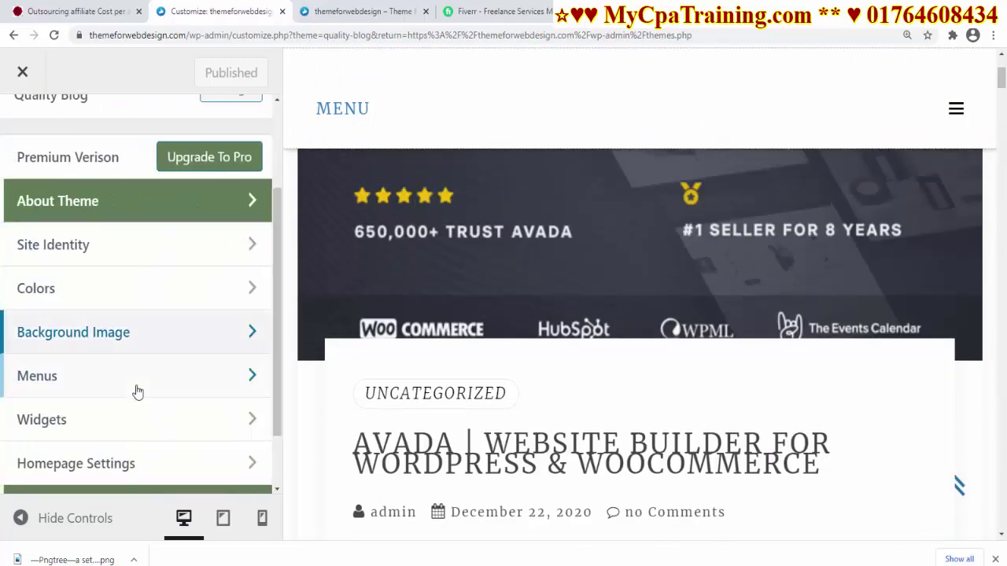
pyautogui.click(128, 384)
pyautogui.scroll(-2, 216, 380)
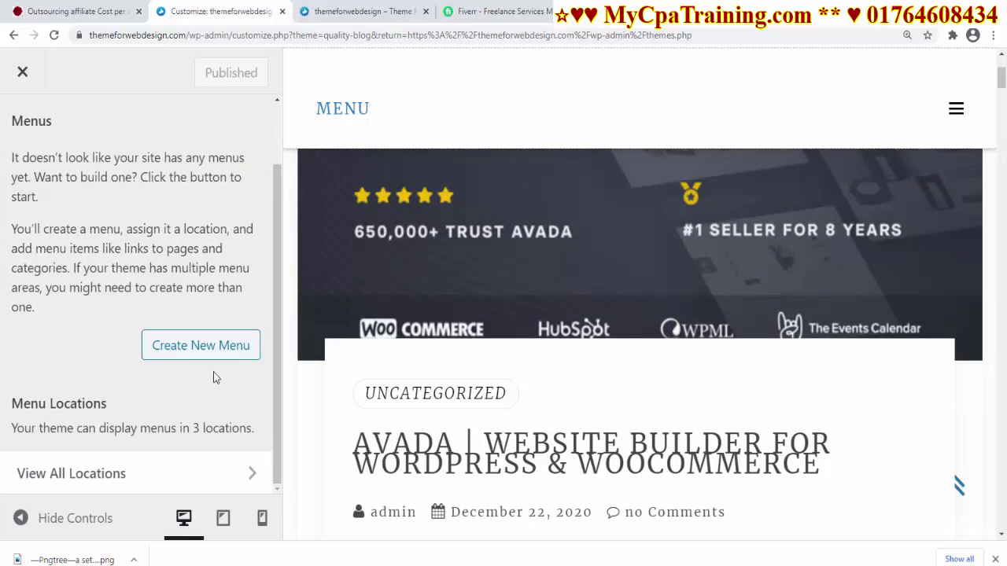
pyautogui.scroll(2, 212, 377)
# Open the Menus page from the WordPress admin dashboard and look over its menu structure settings.
pyautogui.moveTo(85, 285)
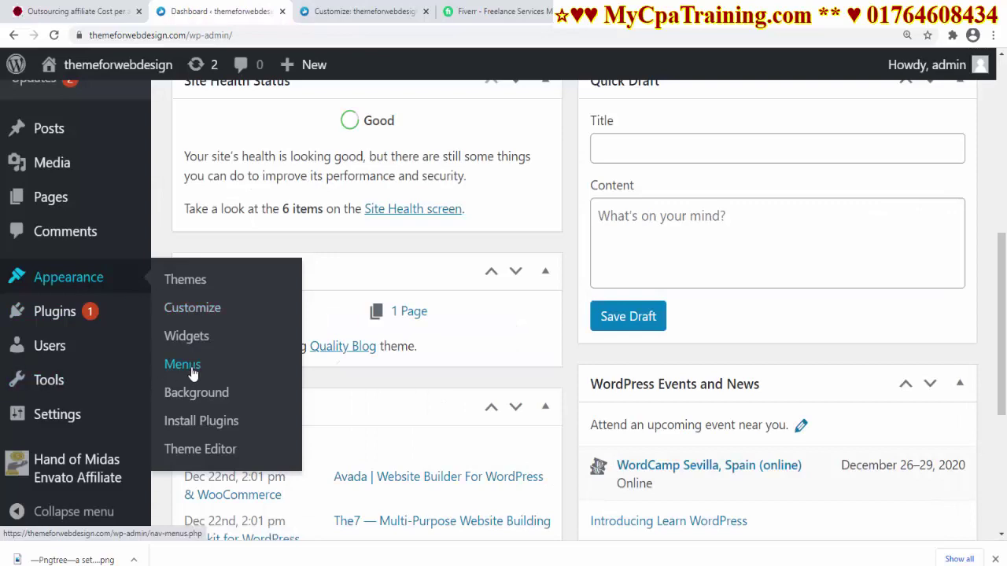
pyautogui.click(185, 366)
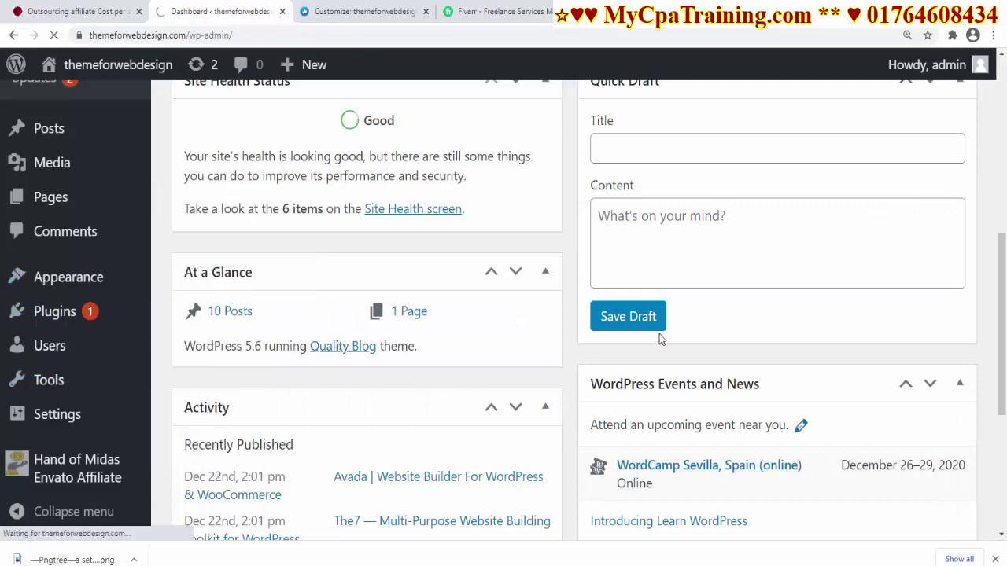
pyautogui.scroll(-3, 633, 376)
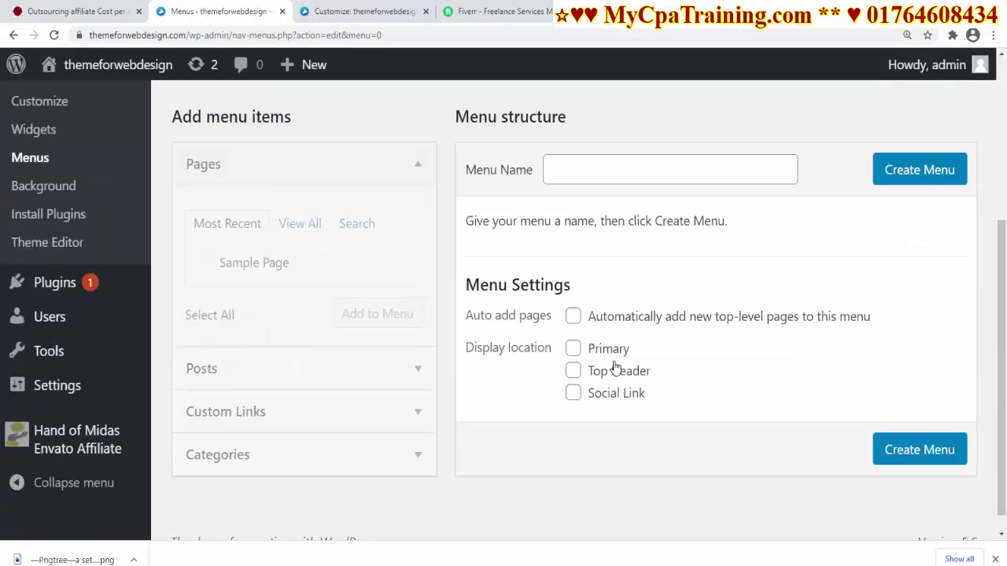
pyautogui.scroll(3, 616, 368)
pyautogui.scroll(-2, 610, 338)
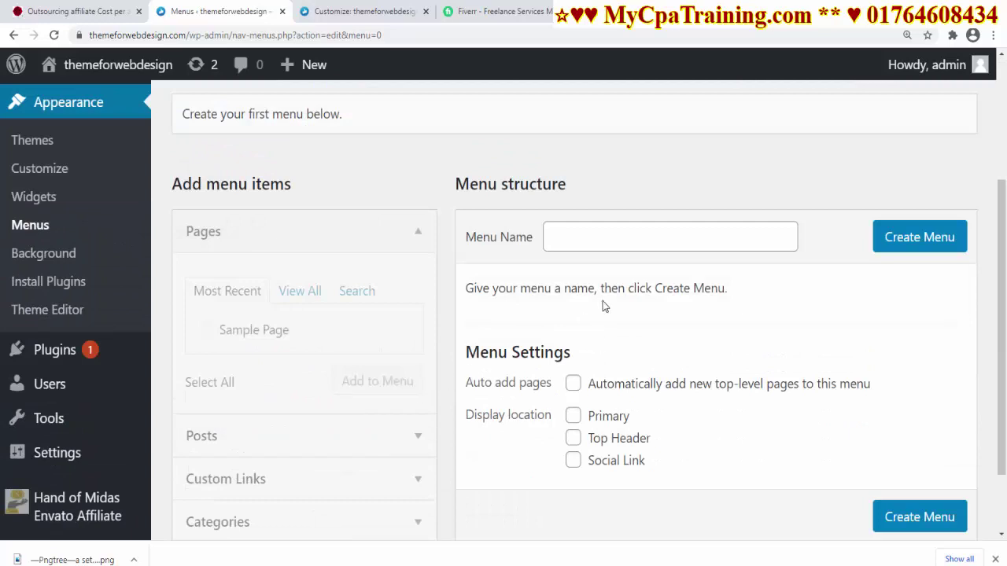
# Create a menu named Top, assign it to the Primary display location and save it.
pyautogui.click(577, 231)
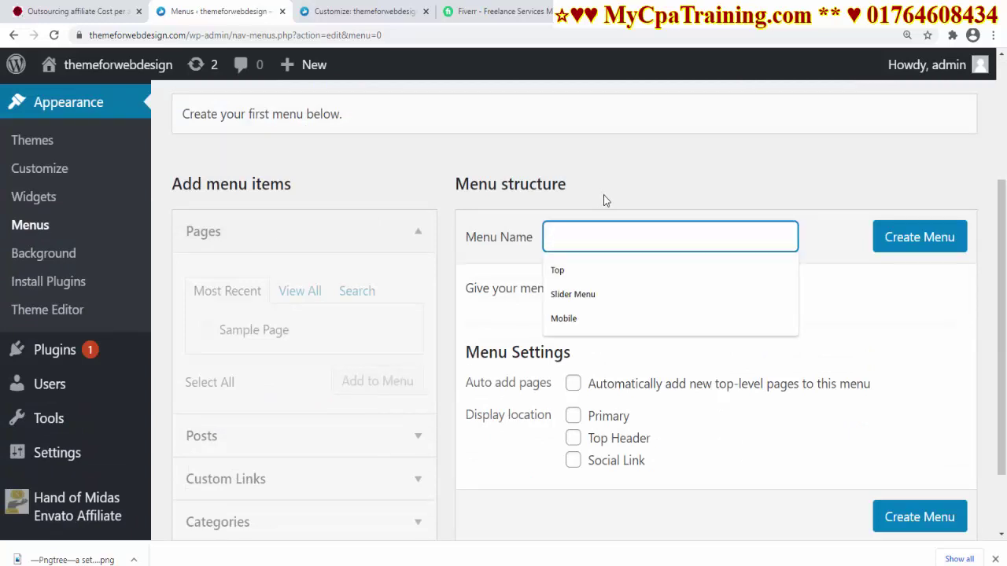
pyautogui.write('To')
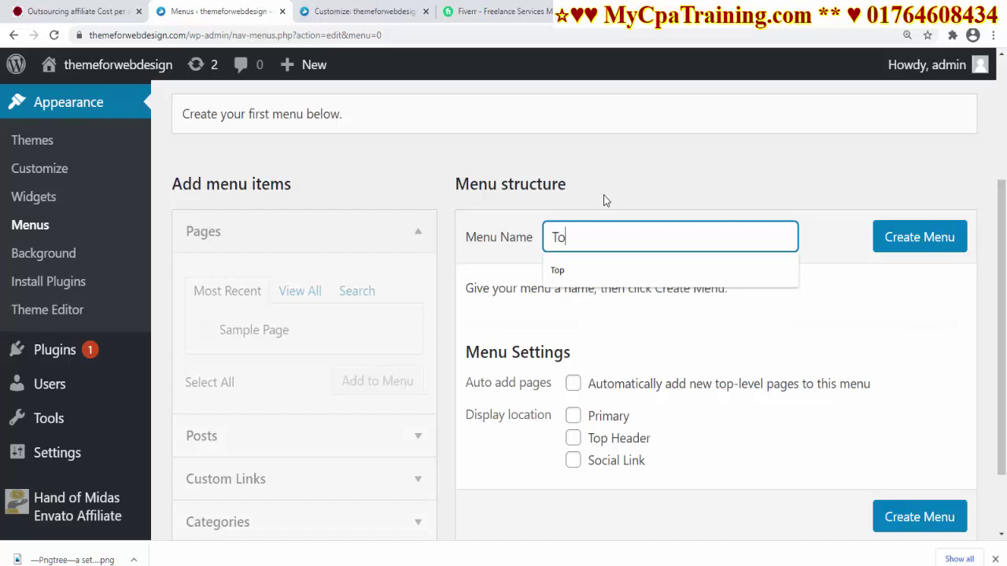
pyautogui.write('p')
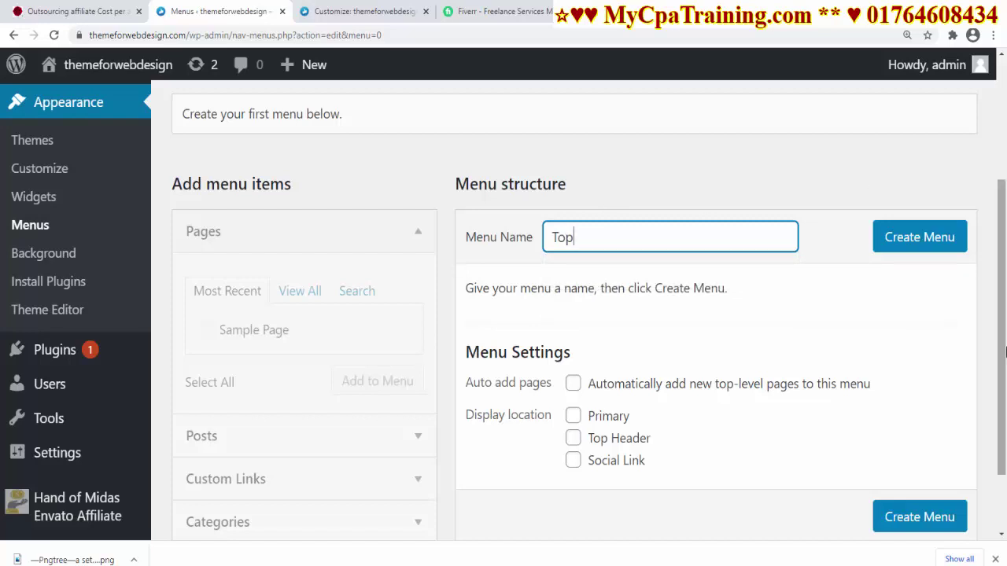
pyautogui.click(918, 244)
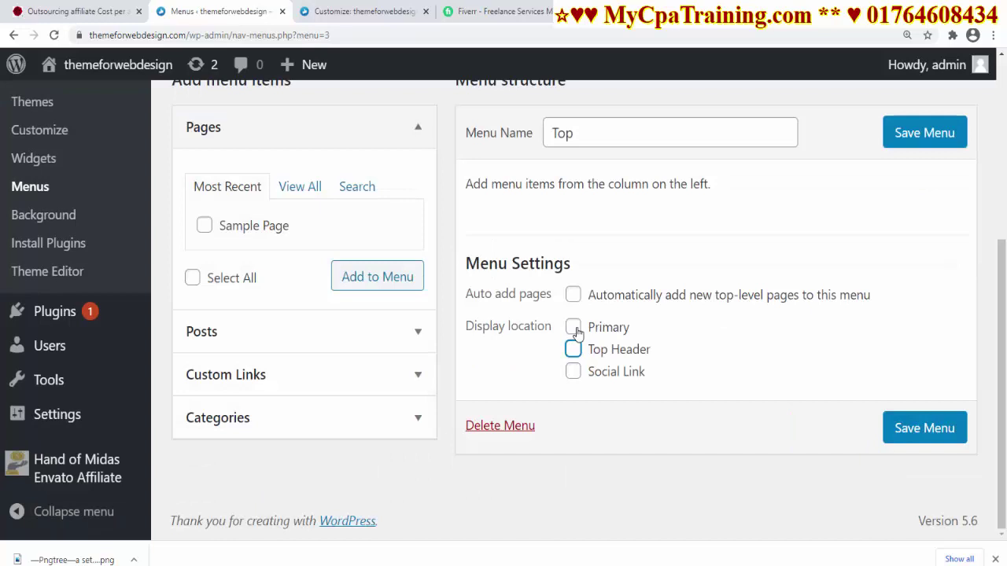
pyautogui.click(572, 327)
pyautogui.click(922, 431)
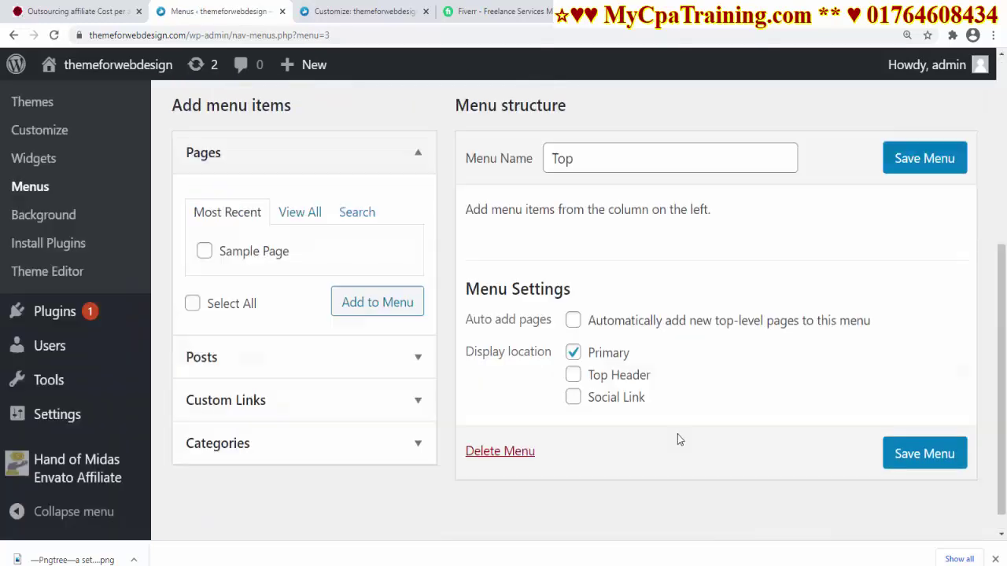
# Add the Home page to the Top menu from the full list of pages and save the menu.
pyautogui.scroll(-1, 675, 442)
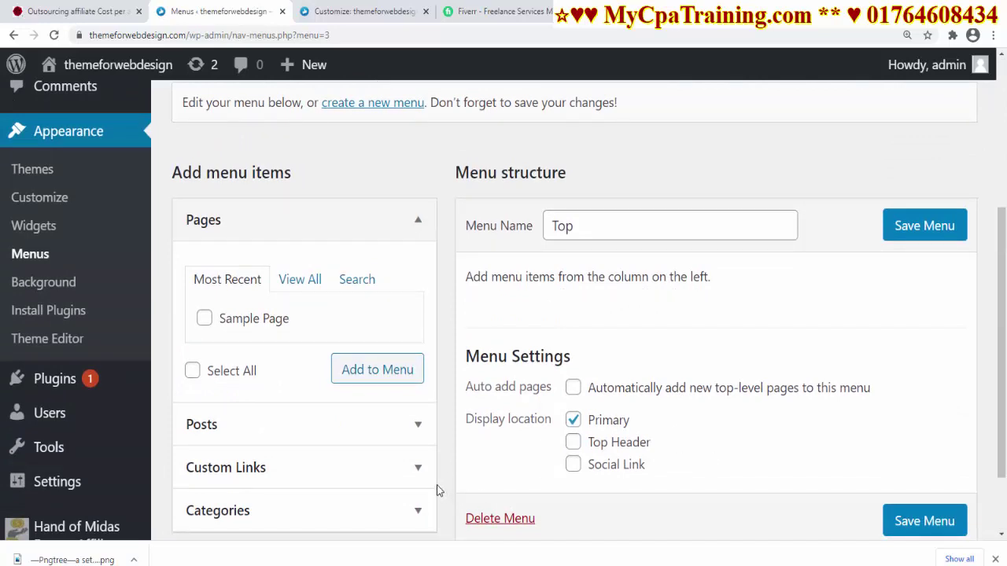
pyautogui.click(291, 280)
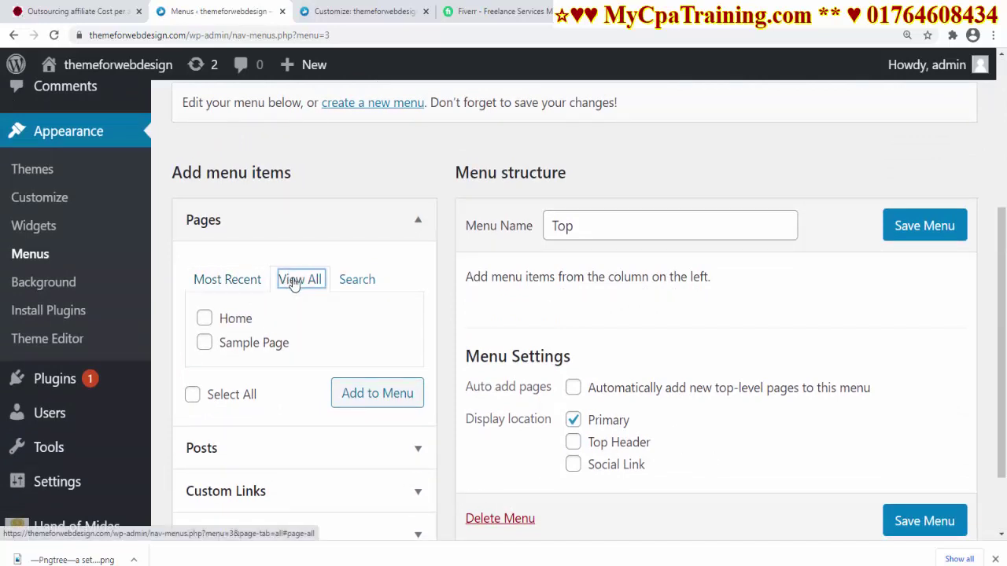
pyautogui.click(204, 319)
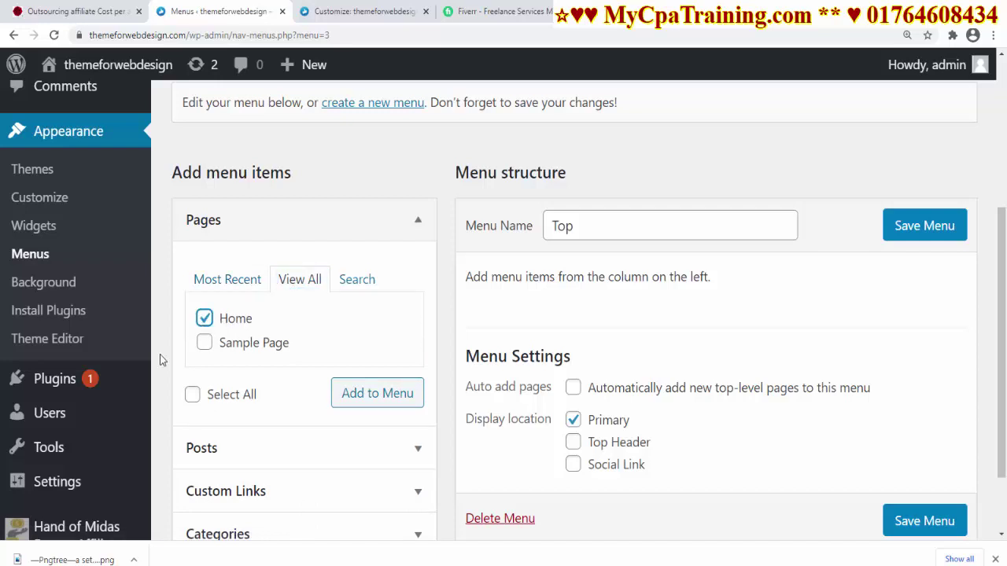
pyautogui.click(362, 401)
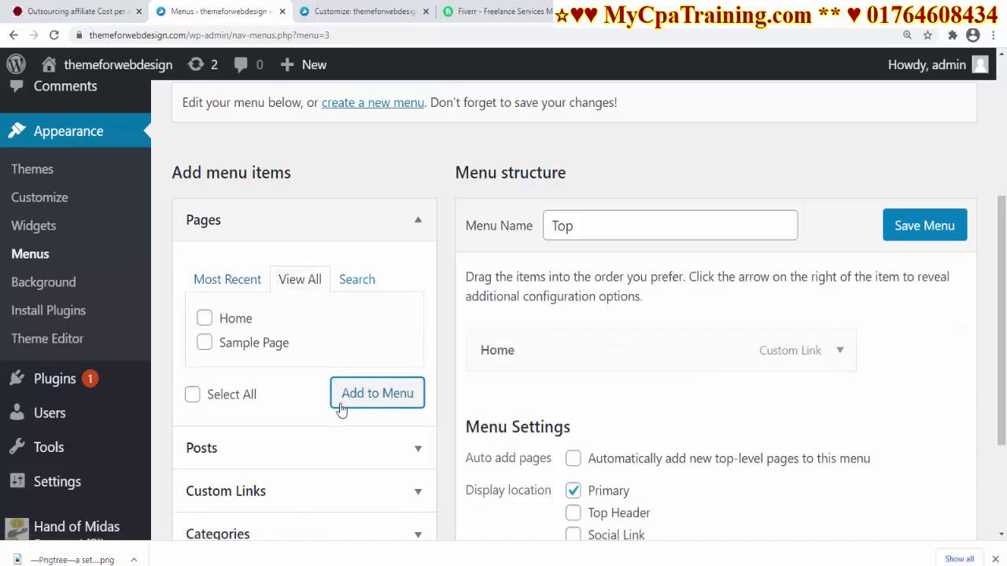
pyautogui.scroll(-3, 968, 386)
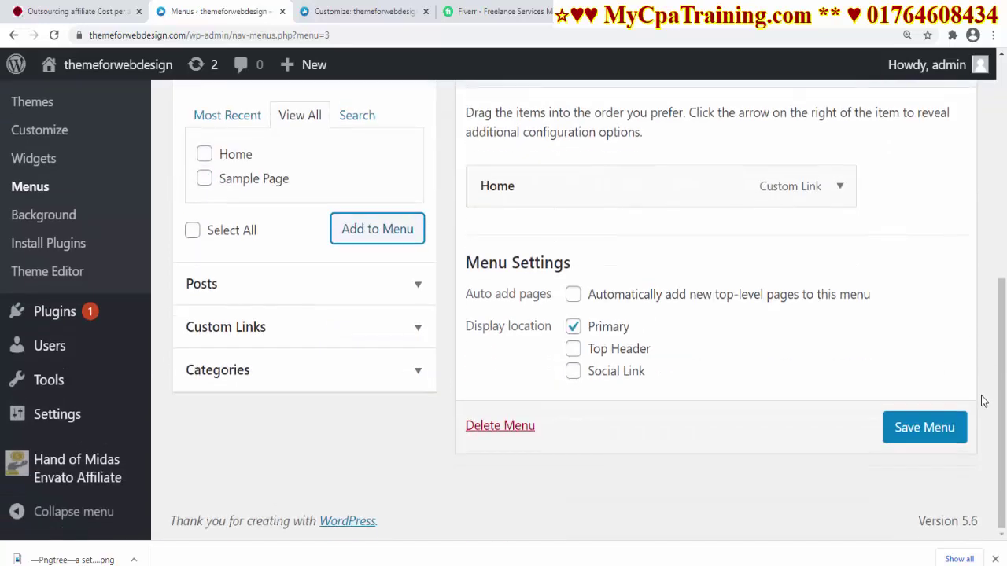
pyautogui.click(926, 428)
pyautogui.scroll(-4, 480, 449)
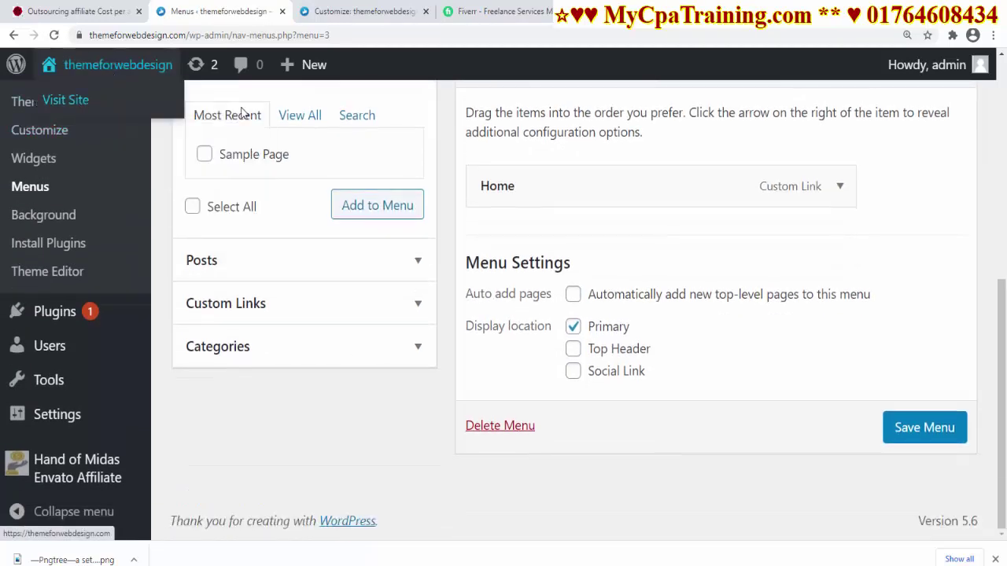
# Open the live site in a new tab, follow its Home menu link and look through the homepage.
pyautogui.middleClick(84, 108)
pyautogui.click(333, 16)
pyautogui.click(504, 122)
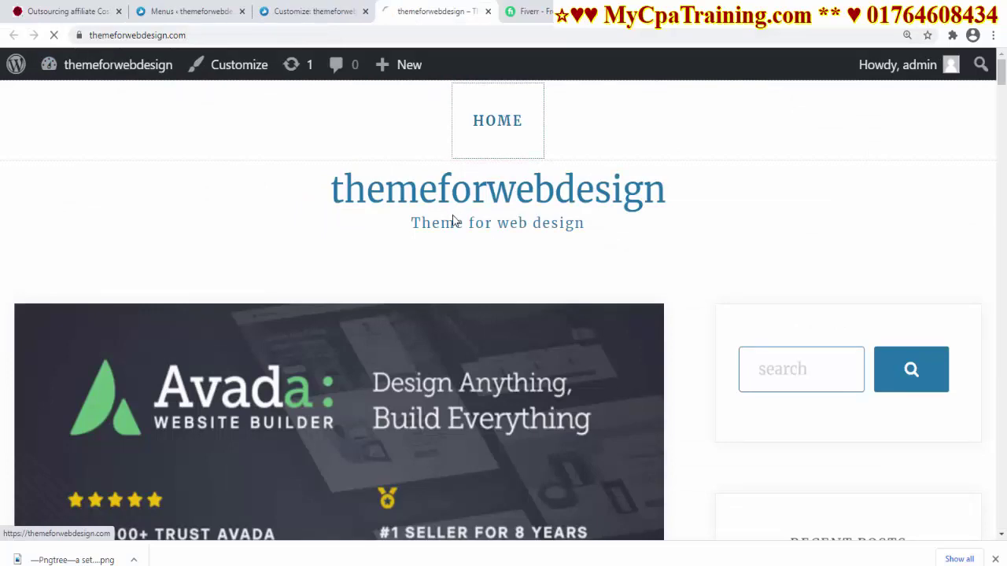
pyautogui.scroll(-4, 486, 323)
pyautogui.scroll(-3, 487, 323)
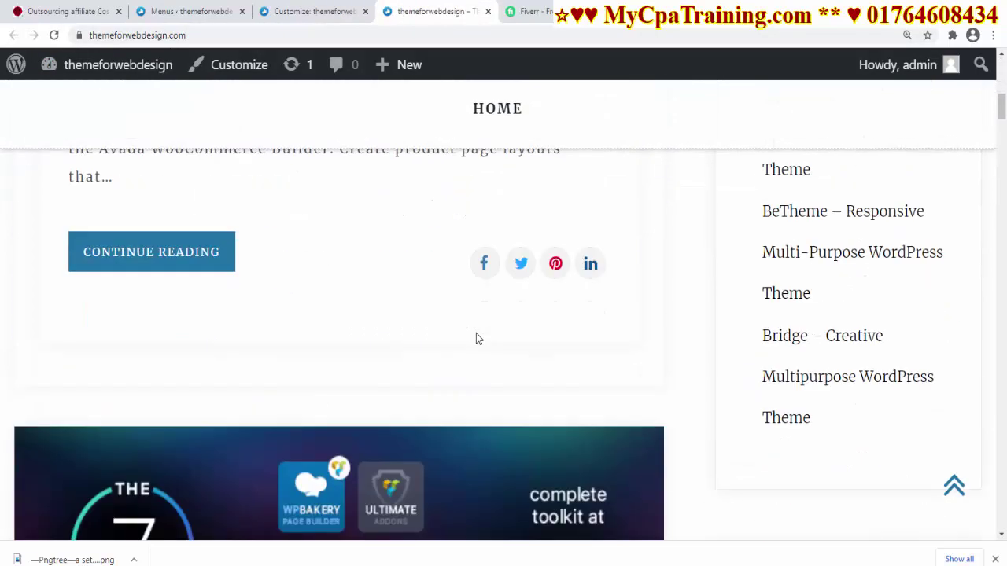
# Reload the homepage through its Home menu link and review the header and the first post.
pyautogui.scroll(8, 476, 334)
pyautogui.click(509, 134)
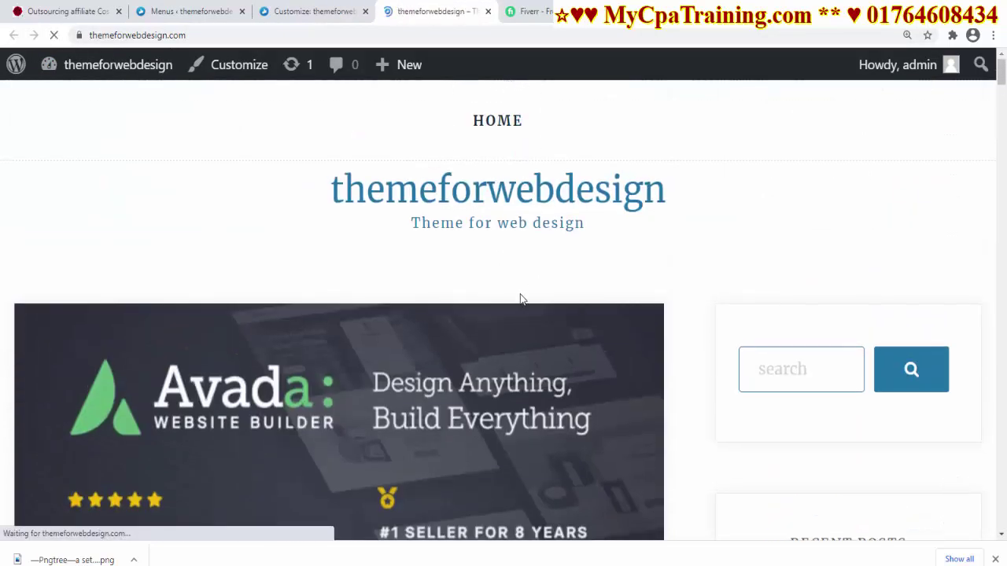
pyautogui.scroll(-3, 521, 299)
pyautogui.scroll(3, 519, 295)
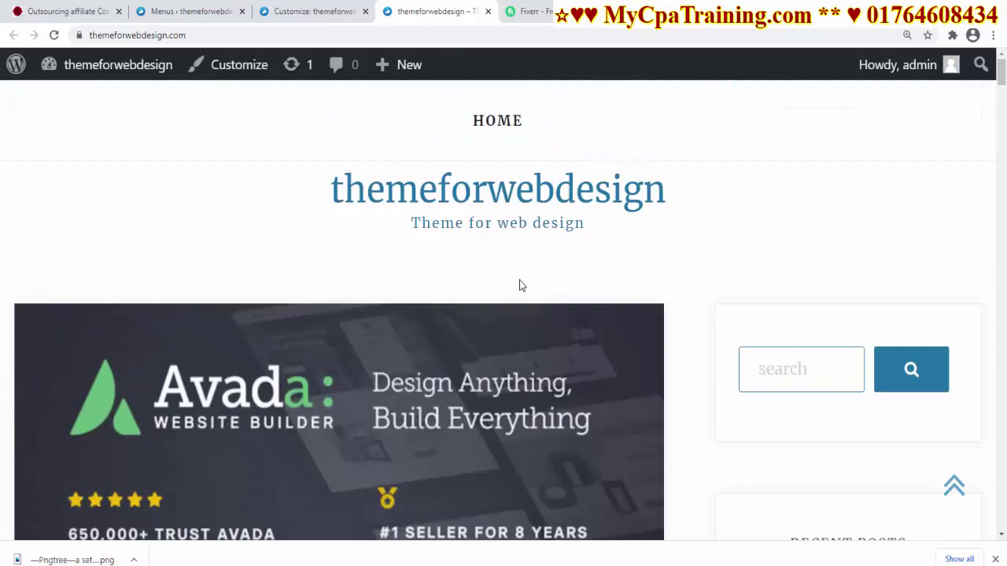
pyautogui.scroll(-5, 382, 326)
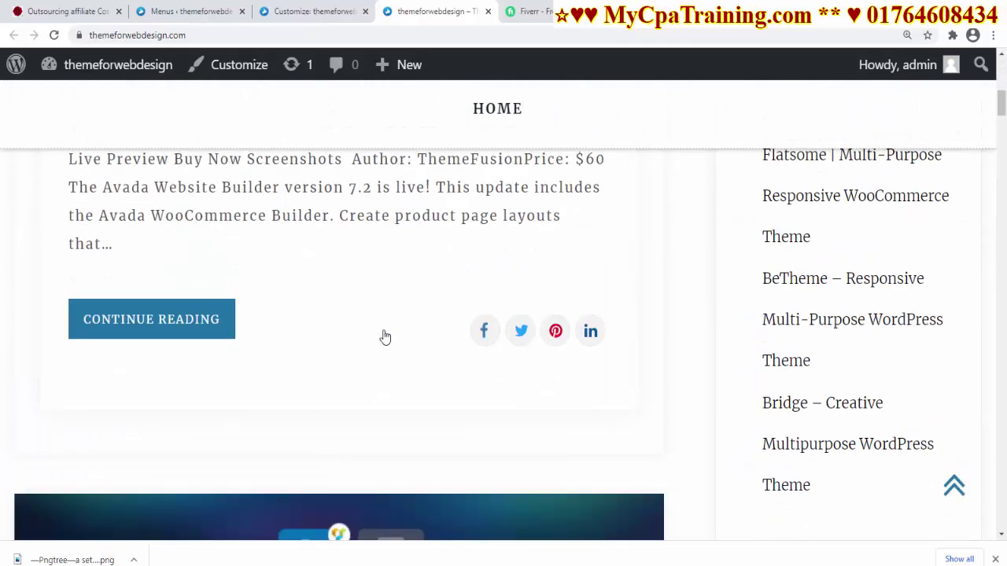
pyautogui.scroll(5, 383, 326)
# Go back from the Customizer's Menus section to its main section list and check the Top menu on the Menus admin page.
pyautogui.hotkey('ctrl', 'shift', 'Tab')
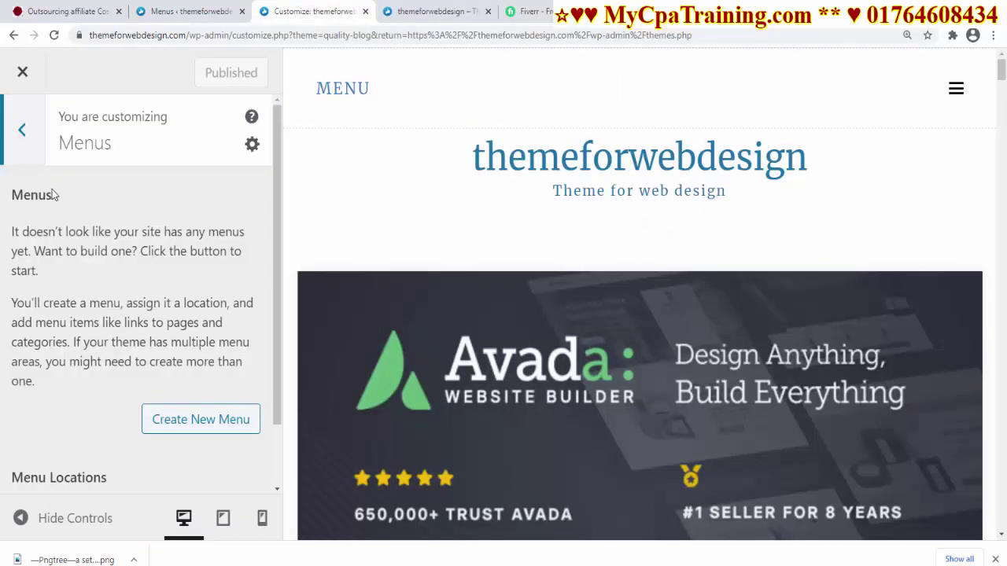
pyautogui.click(24, 135)
pyautogui.scroll(-1, 145, 358)
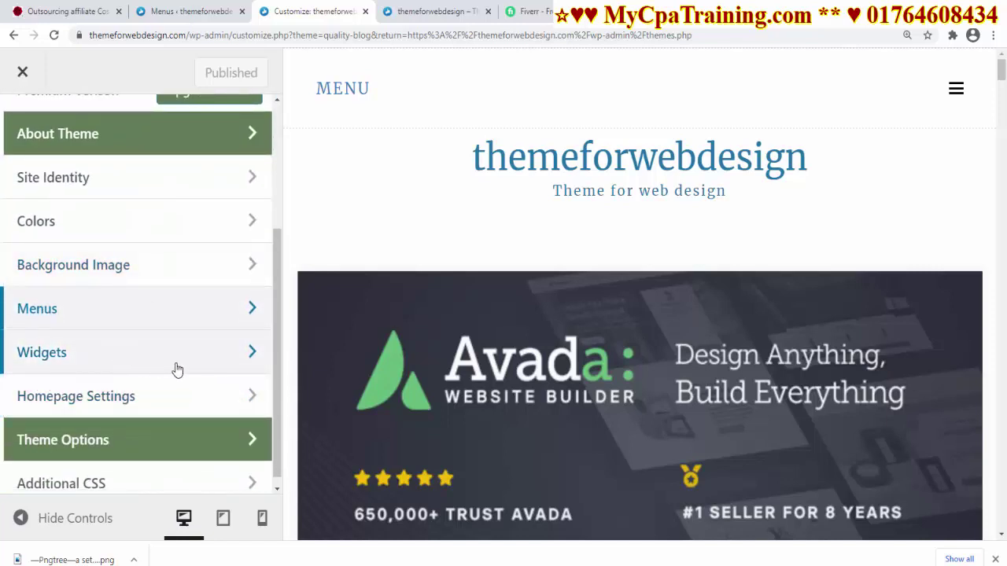
pyautogui.click(189, 11)
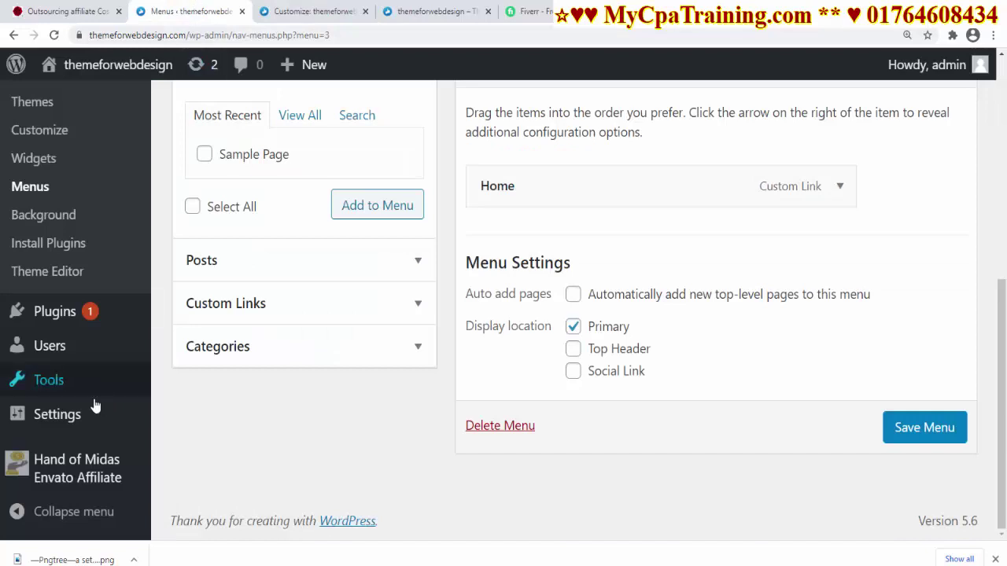
pyautogui.moveTo(70, 325)
pyautogui.scroll(2, 40, 370)
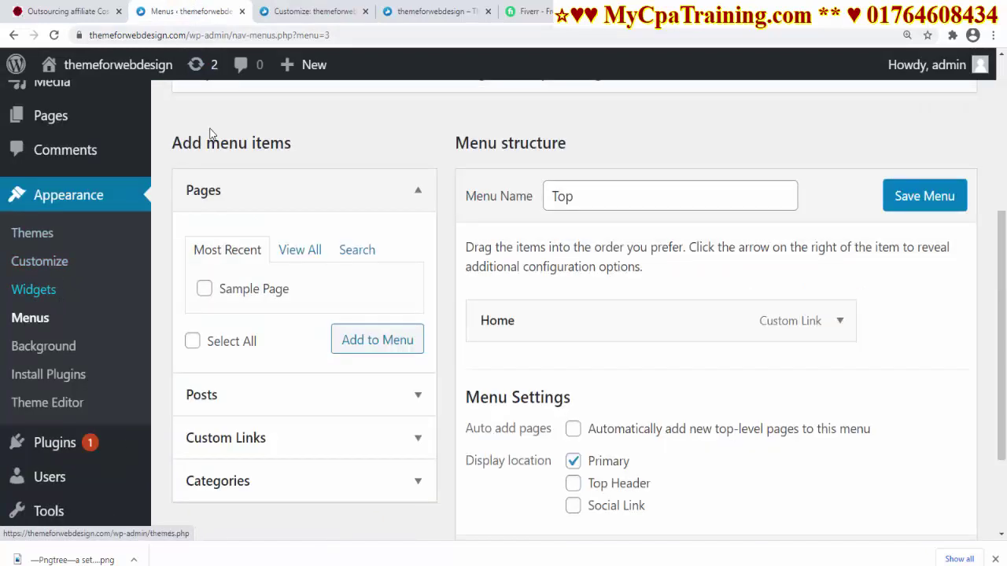
# Look at the Customizer's Additional CSS section and the site preview, then close the Customizer.
pyautogui.click(310, 11)
pyautogui.click(106, 475)
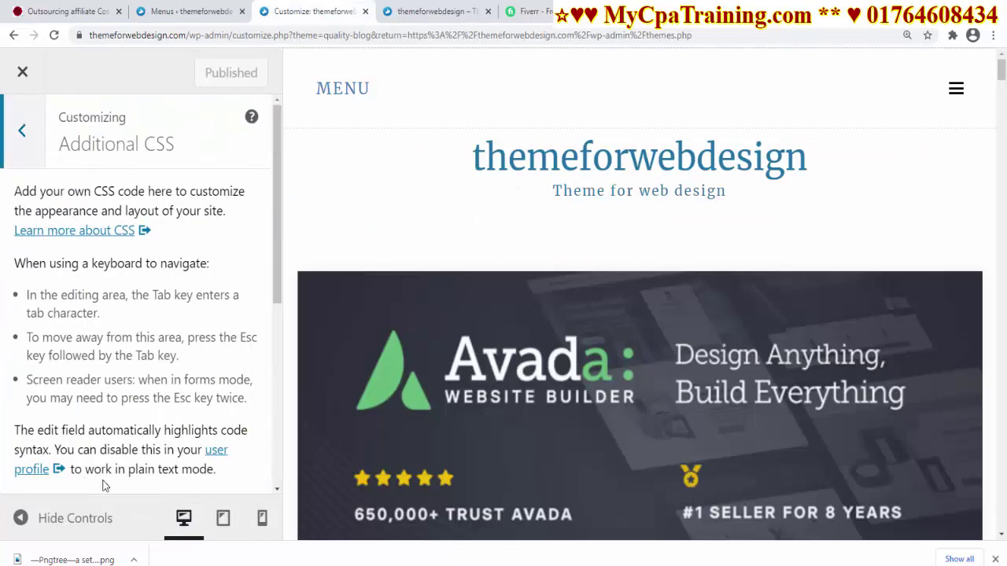
pyautogui.scroll(-5, 162, 401)
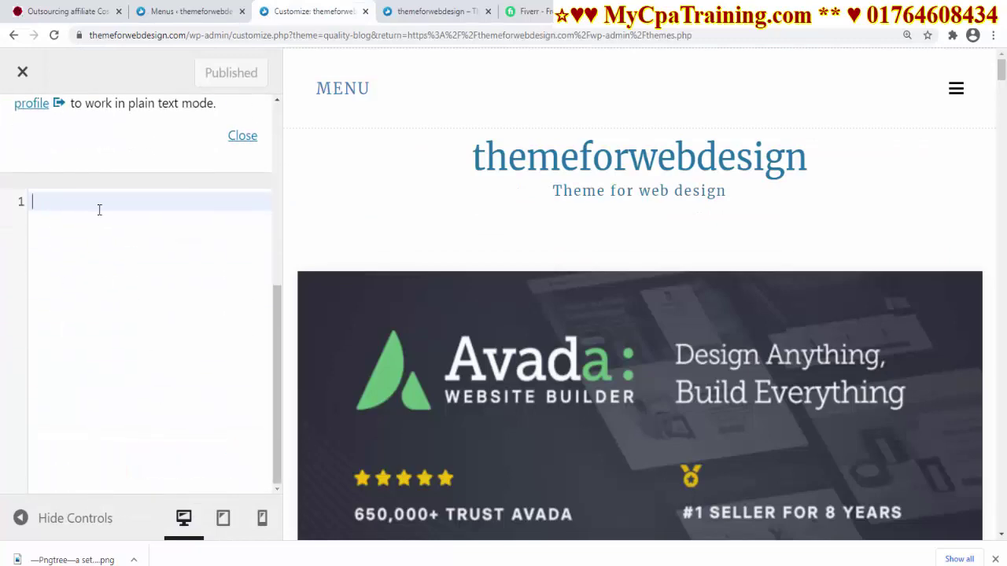
pyautogui.scroll(-10, 637, 337)
pyautogui.scroll(6, 665, 357)
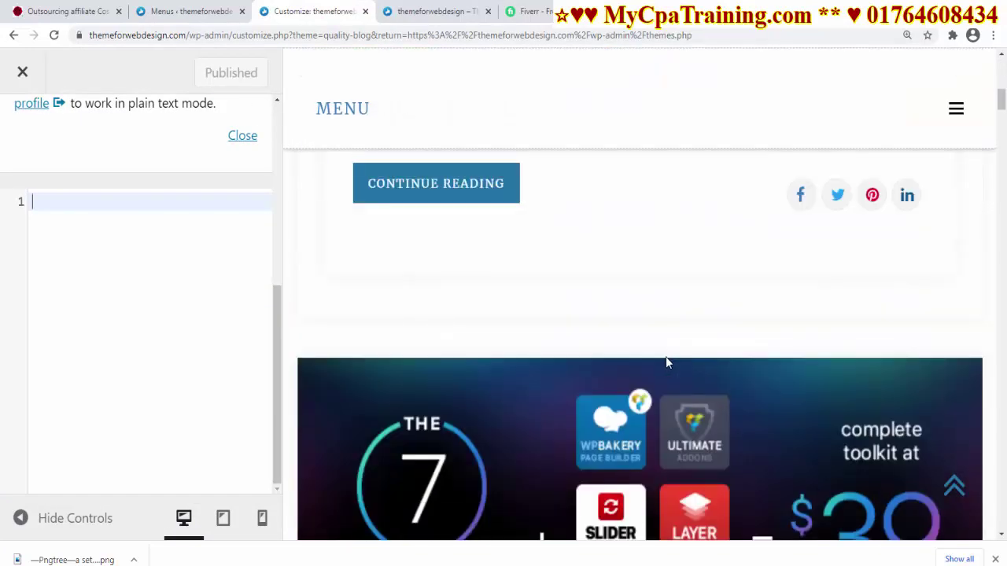
pyautogui.scroll(5, 152, 205)
pyautogui.click(24, 138)
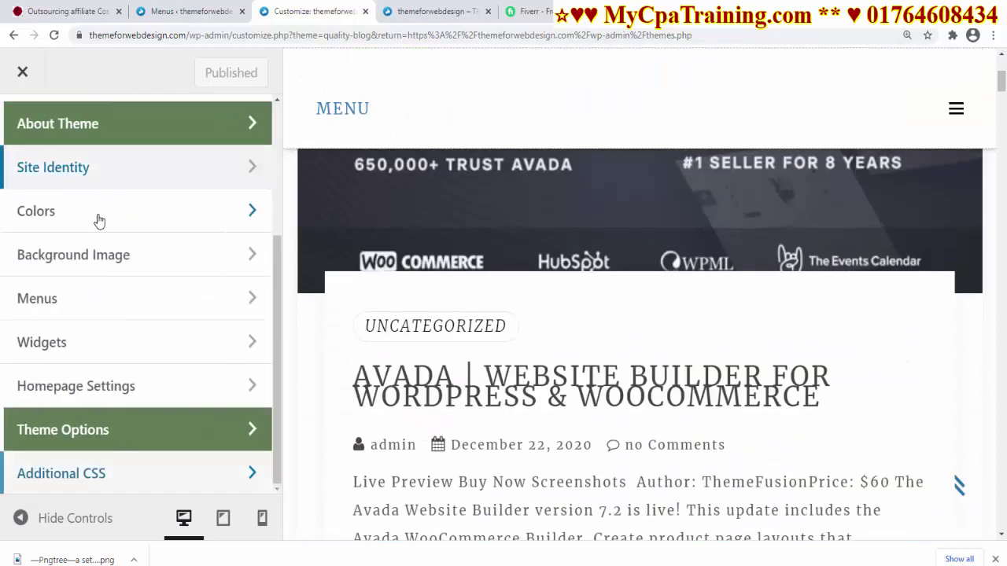
pyautogui.click(22, 75)
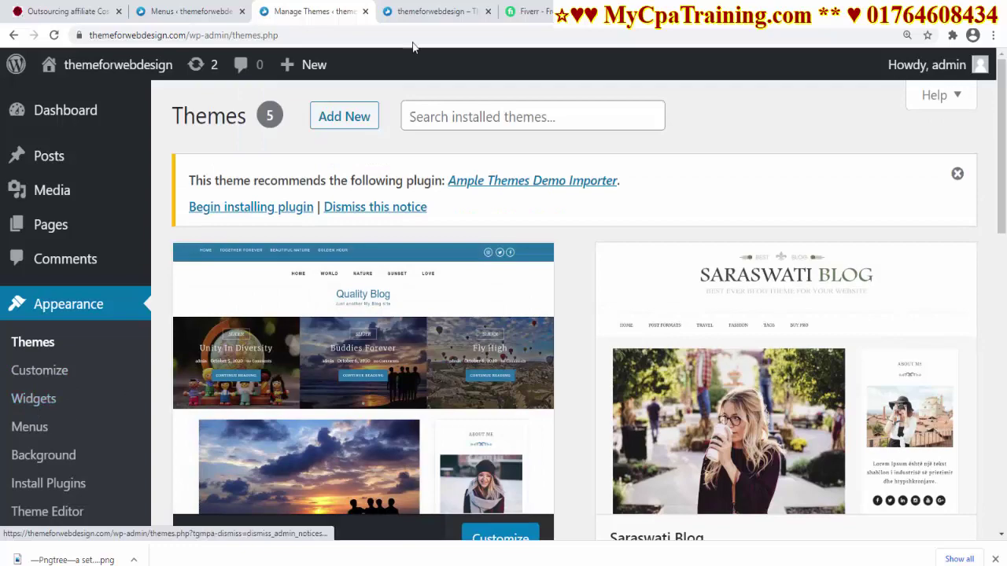
# Examine the sidebar widgets on the live homepage, from the search box down to Meta.
pyautogui.click(433, 11)
pyautogui.scroll(-15, 865, 338)
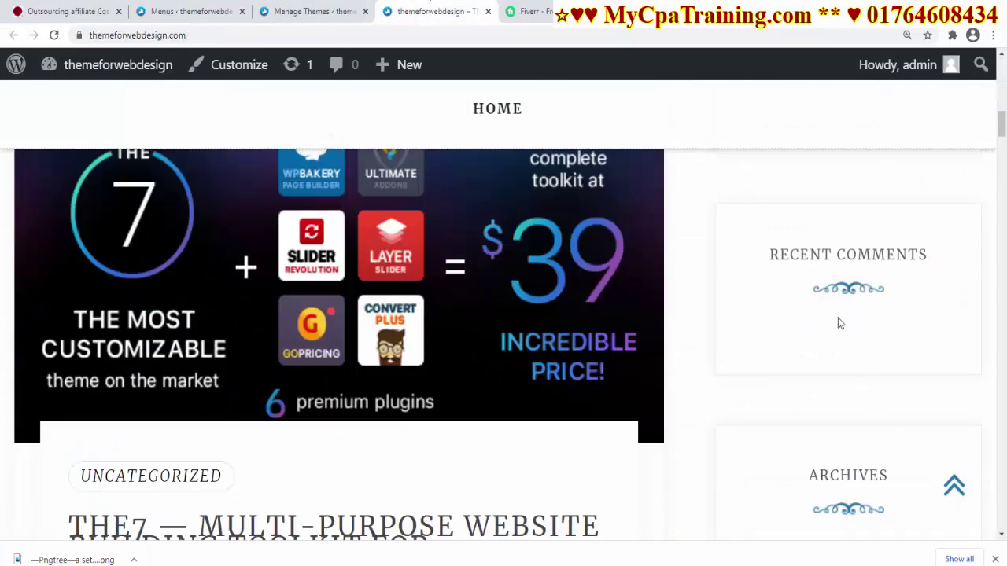
pyautogui.scroll(-4, 873, 429)
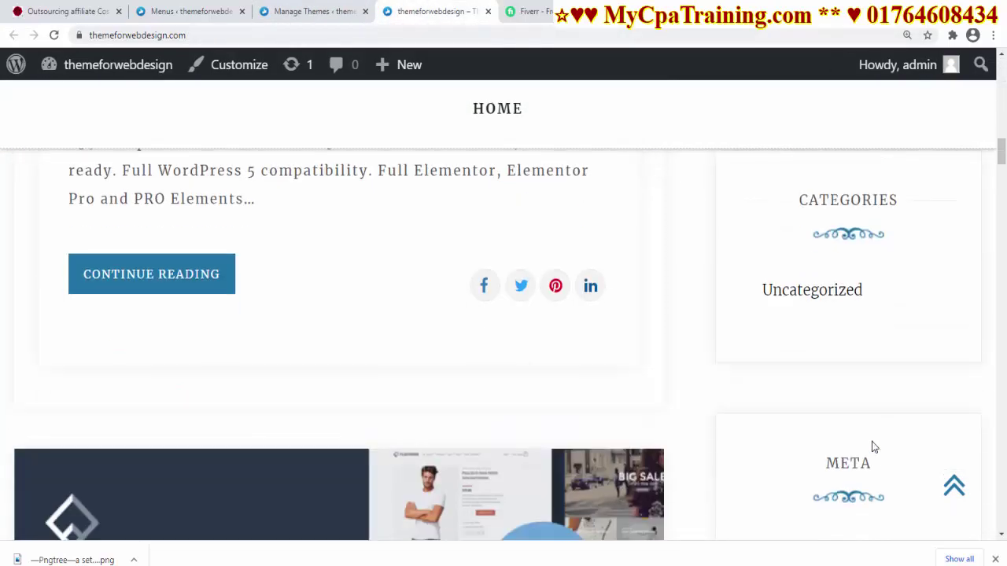
pyautogui.scroll(3, 871, 443)
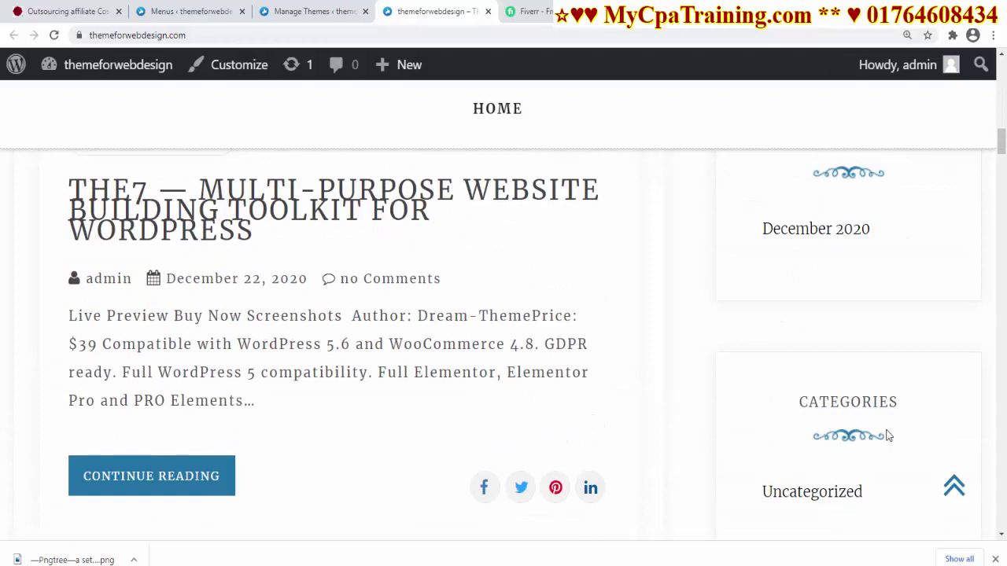
pyautogui.scroll(3, 886, 433)
pyautogui.scroll(5, 875, 370)
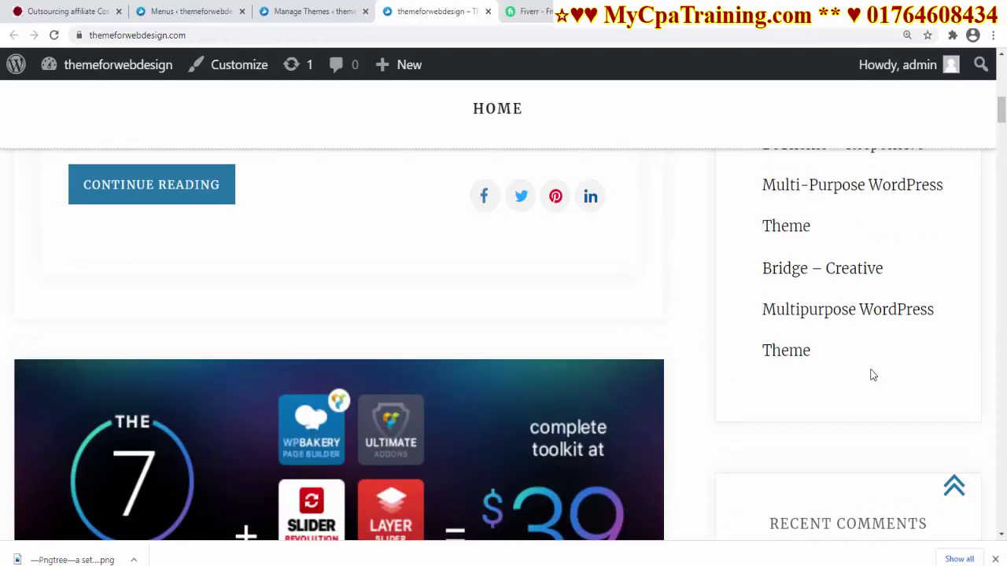
pyautogui.scroll(-3, 870, 377)
pyautogui.scroll(5, 872, 377)
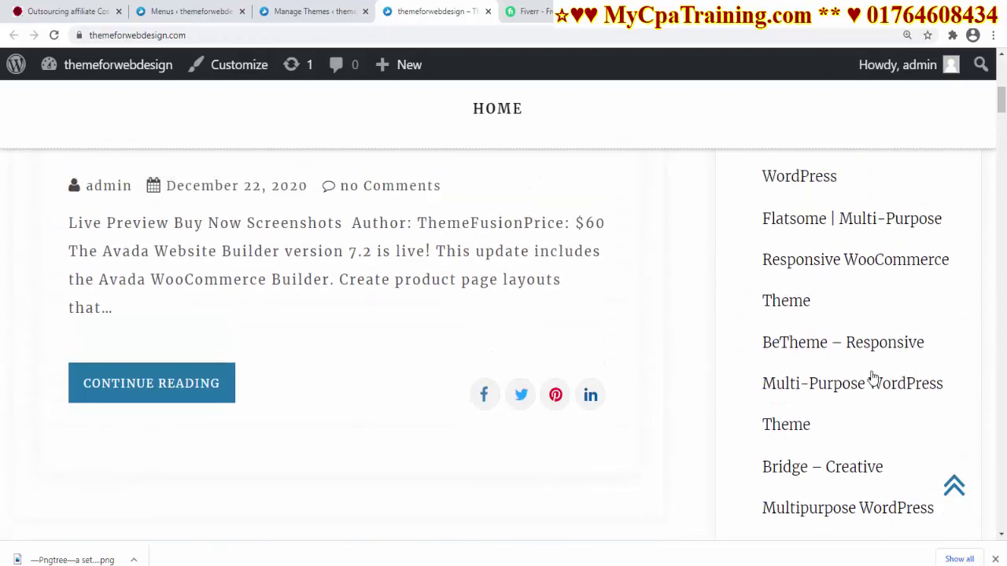
pyautogui.scroll(5, 874, 377)
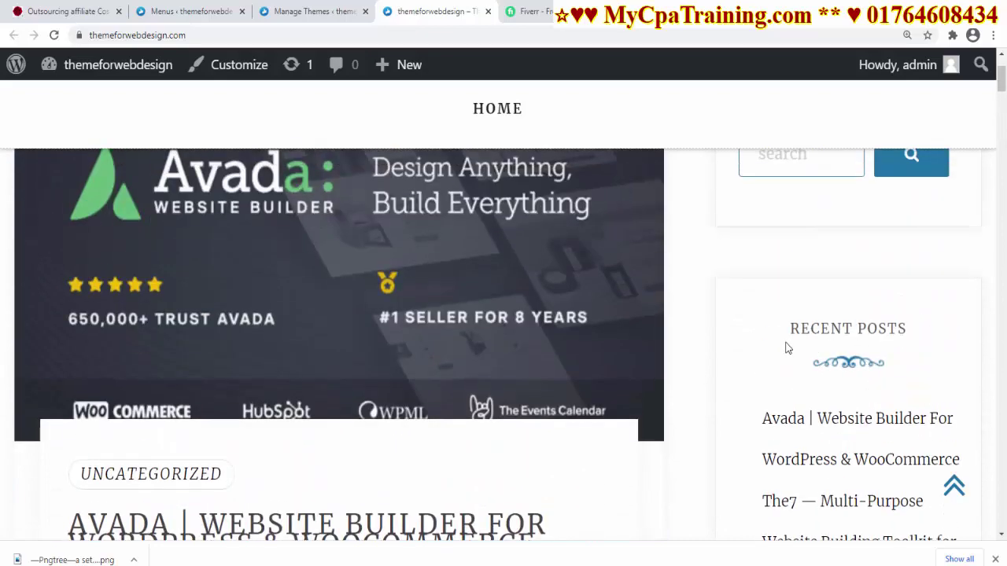
pyautogui.scroll(-15, 858, 397)
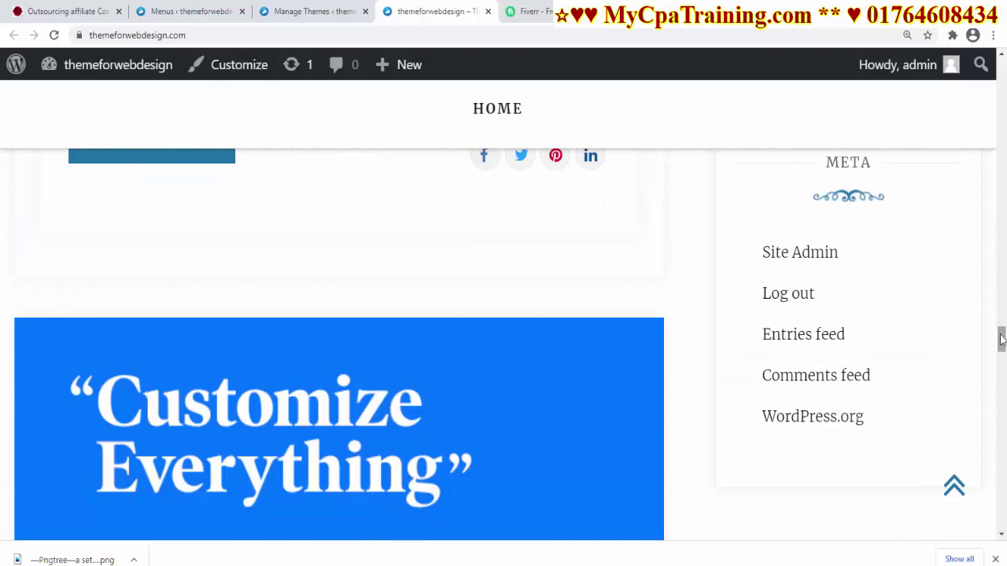
# Open the Widgets admin page, expand the Sidebar area and compare its widgets with the live homepage.
pyautogui.hotkey('ctrl', 'shift', 'Tab')
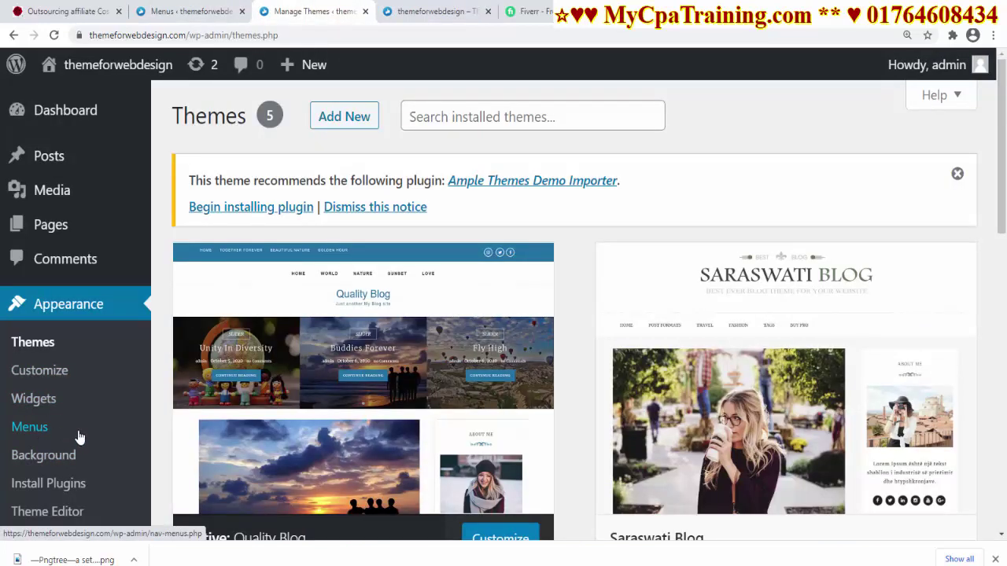
pyautogui.click(24, 399)
pyautogui.scroll(-3, 887, 180)
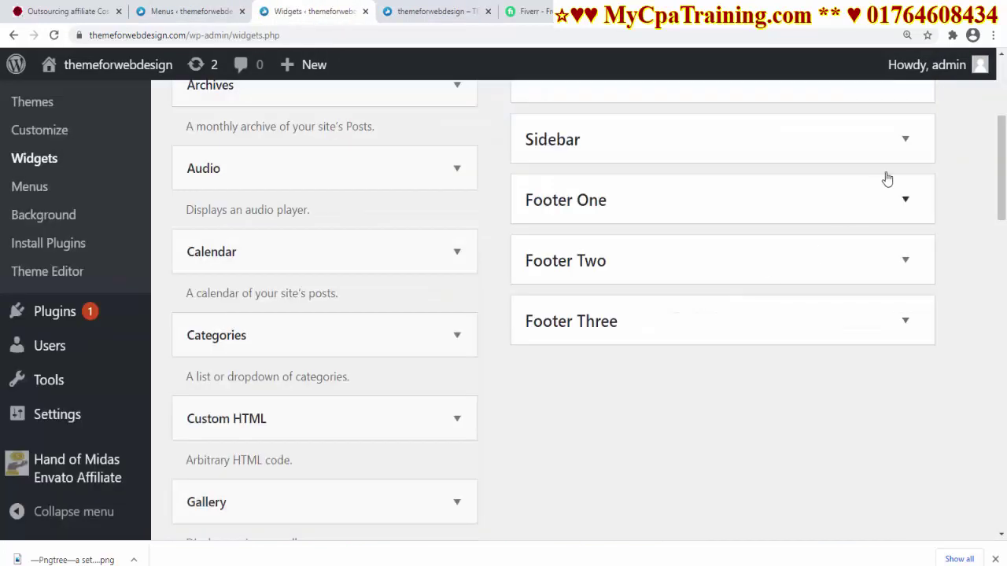
pyautogui.click(905, 139)
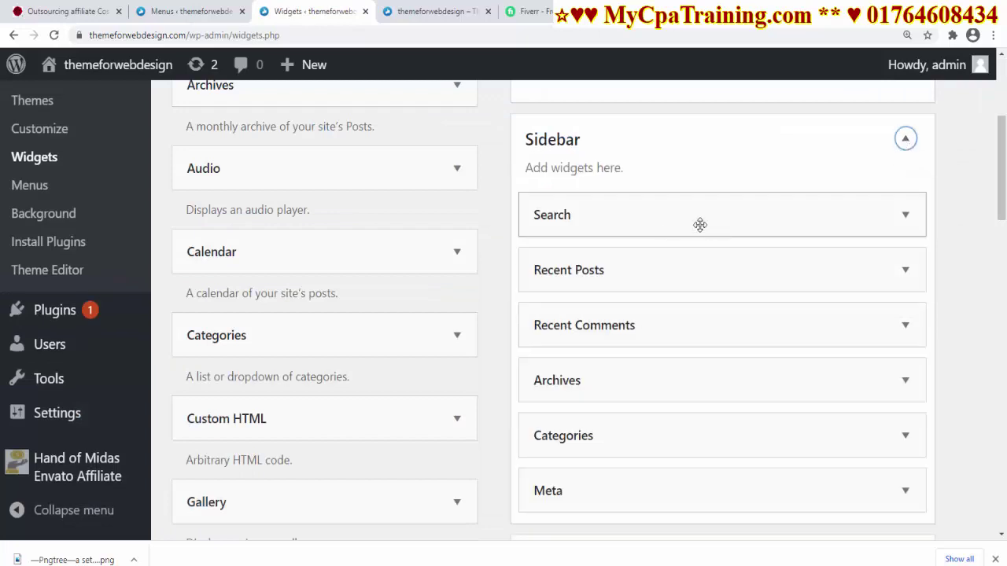
pyautogui.click(452, 13)
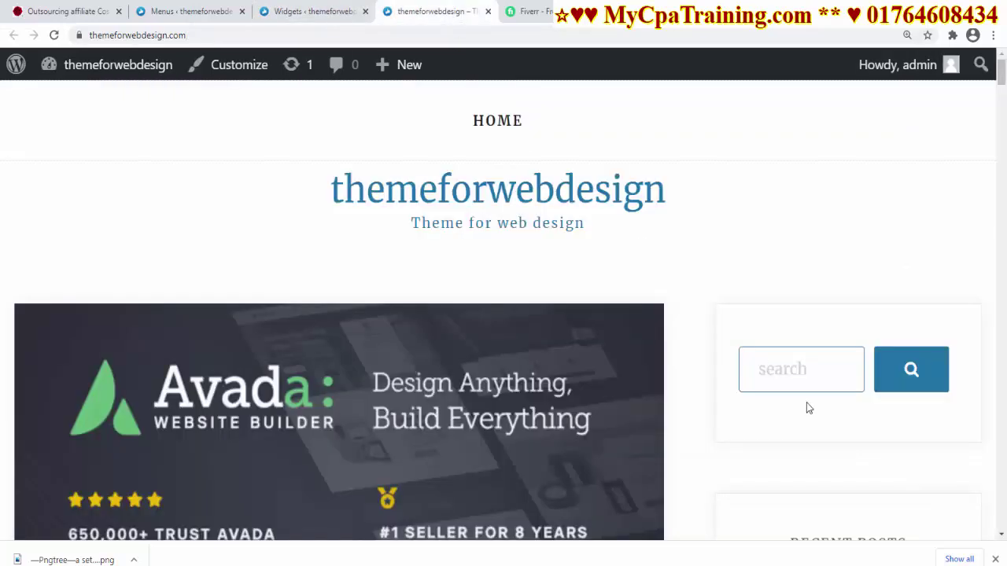
pyautogui.click(322, 12)
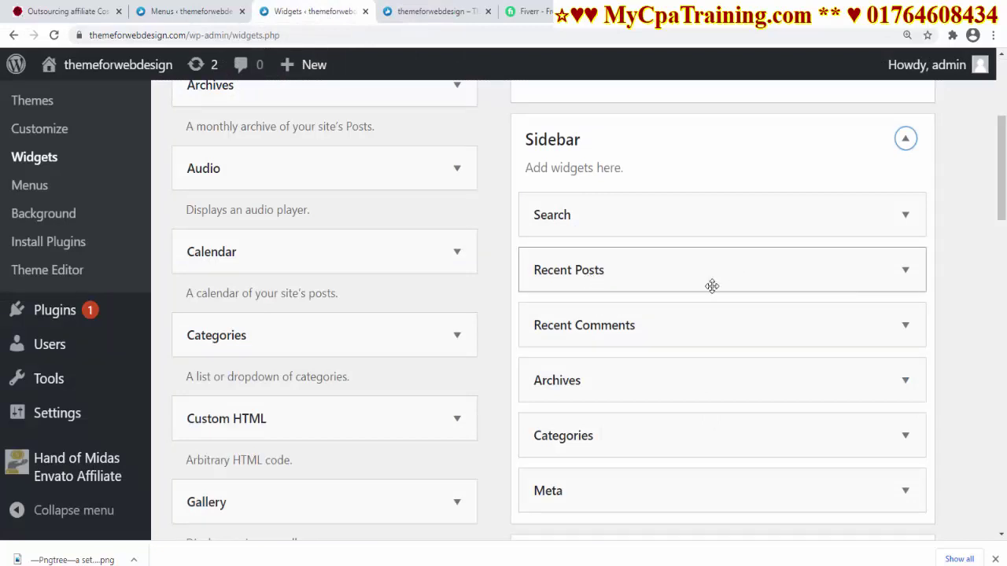
# Delete the Archives and Meta widgets from the Sidebar area.
pyautogui.click(902, 384)
pyautogui.scroll(-3, 742, 378)
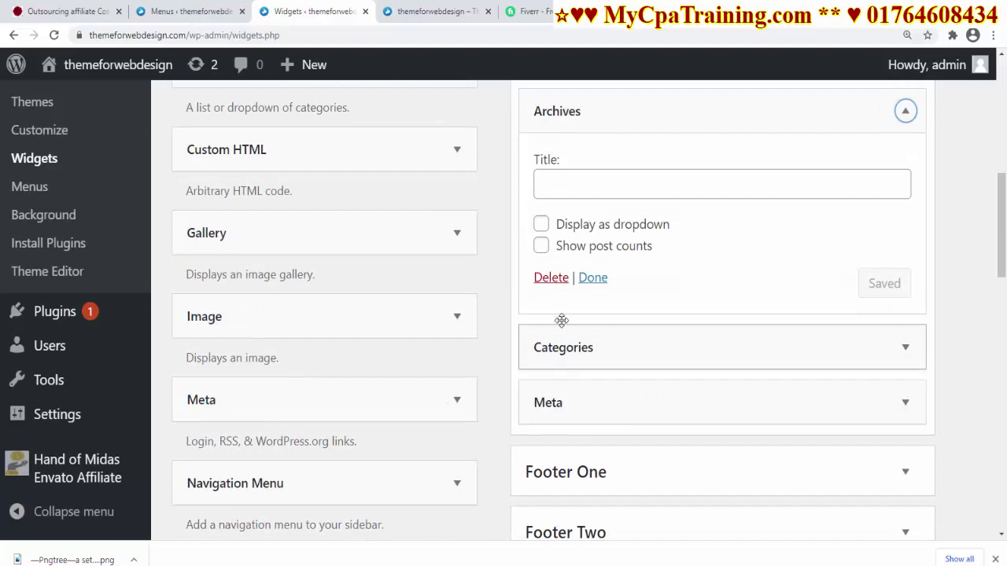
pyautogui.click(581, 281)
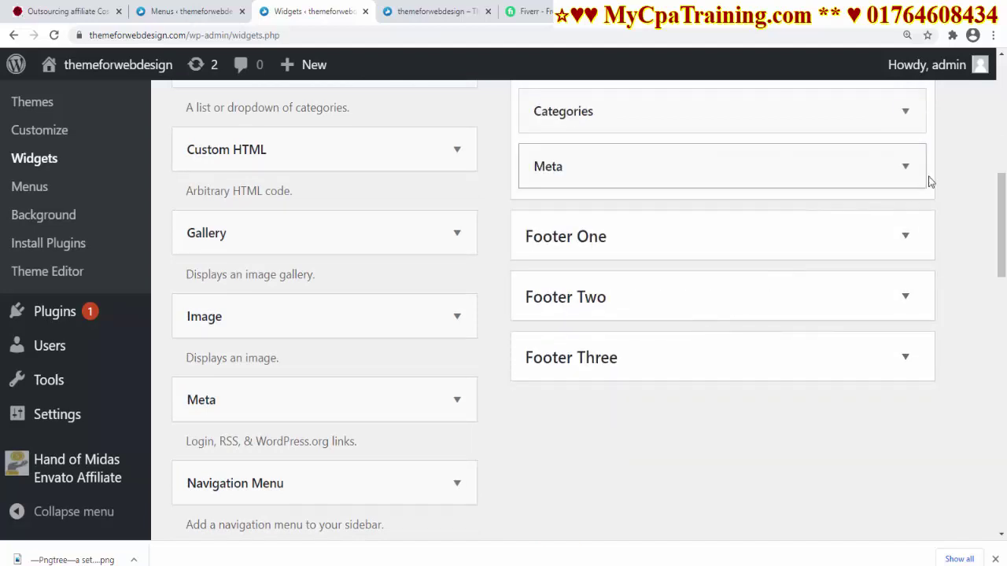
pyautogui.click(905, 166)
pyautogui.click(554, 279)
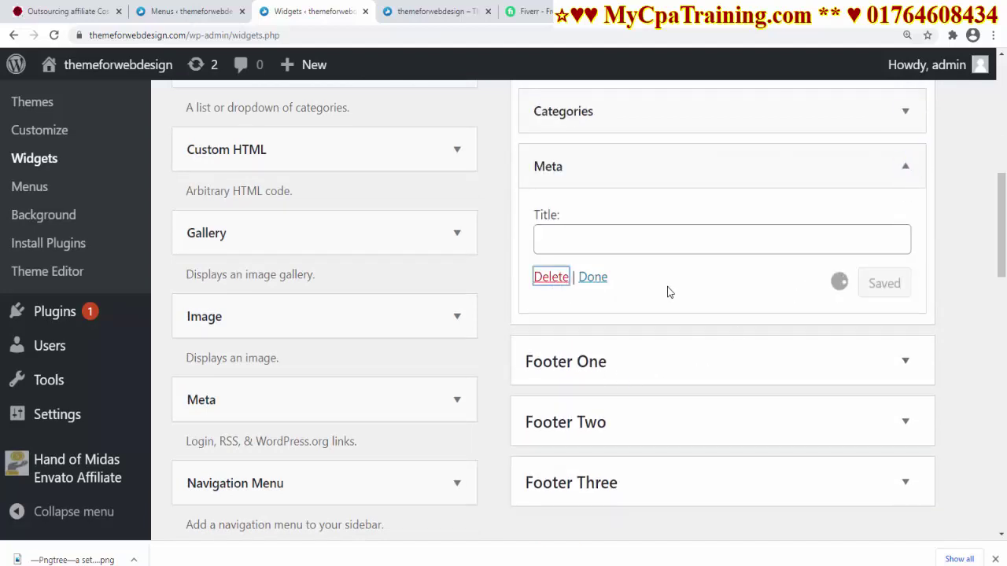
# Check the remaining sidebar widgets and the footer on the live homepage.
pyautogui.hotkey('ctrl', 'Tab')
pyautogui.scroll(-10, 540, 310)
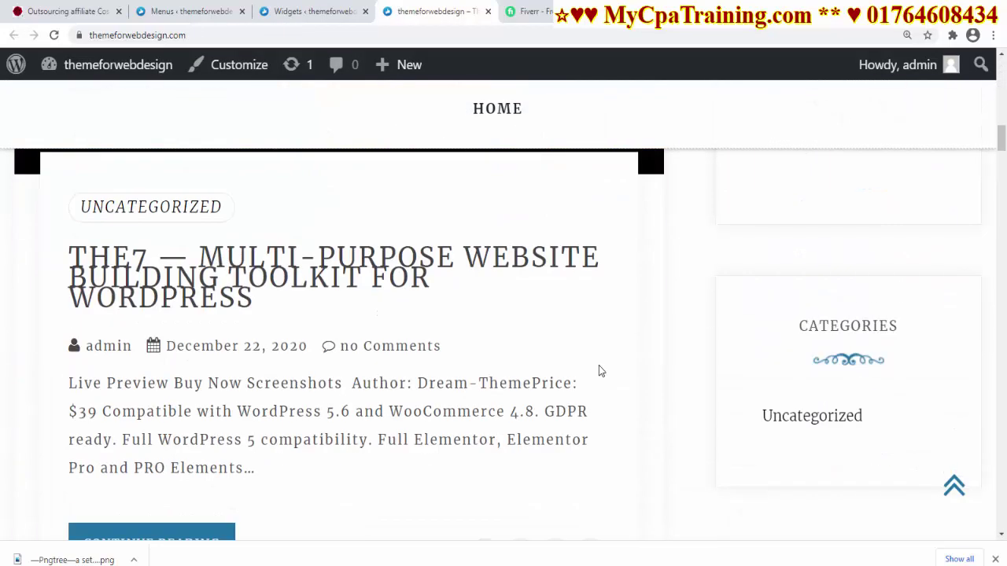
pyautogui.scroll(3, 598, 369)
pyautogui.scroll(-7, 597, 369)
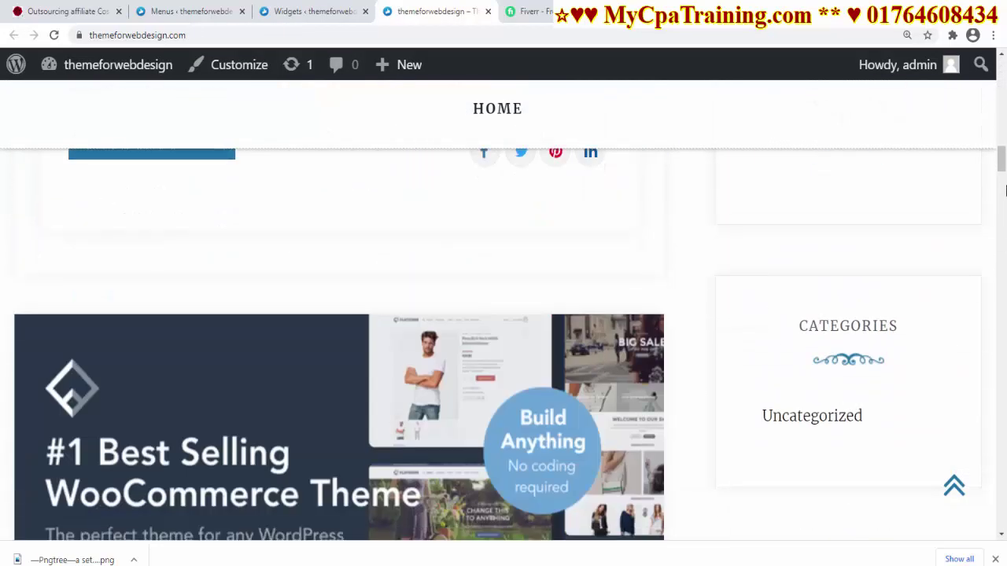
pyautogui.moveTo(1003, 187); pyautogui.dragTo(1003, 531)
pyautogui.scroll(2, 821, 407)
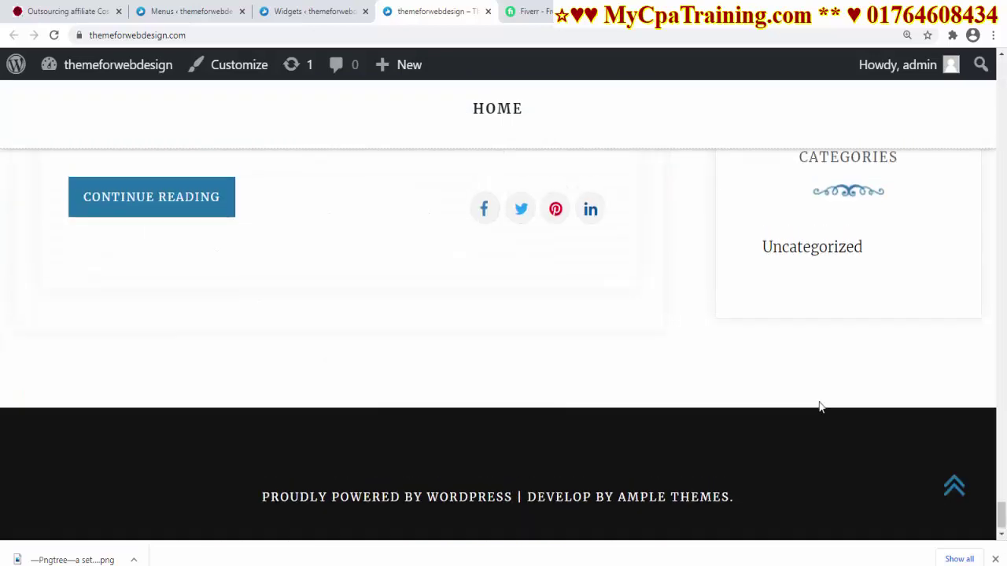
pyautogui.scroll(-2, 708, 456)
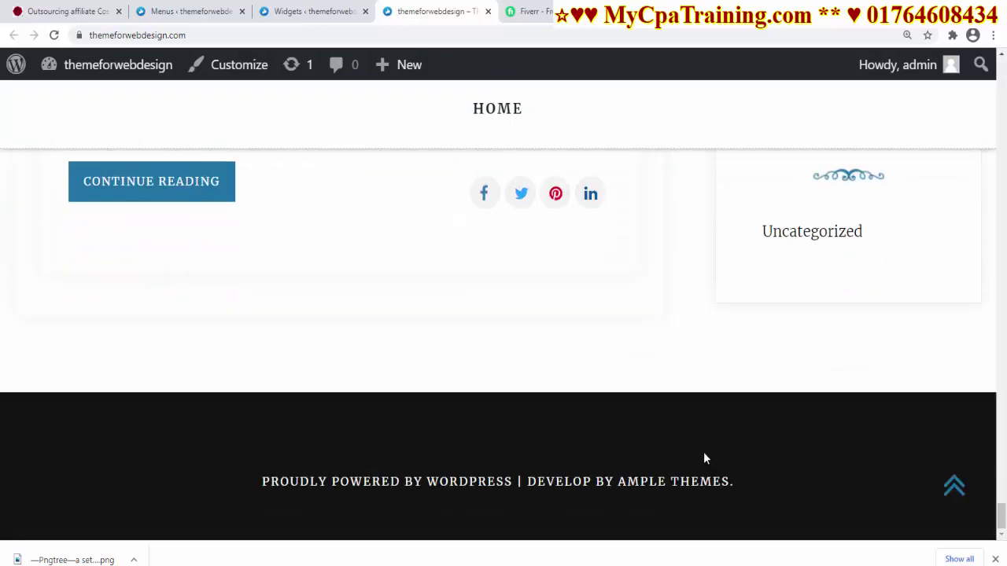
# Inspect the Footer One, Footer Two and Footer Three areas on the Widgets page, collapsing each one after viewing it.
pyautogui.click(308, 11)
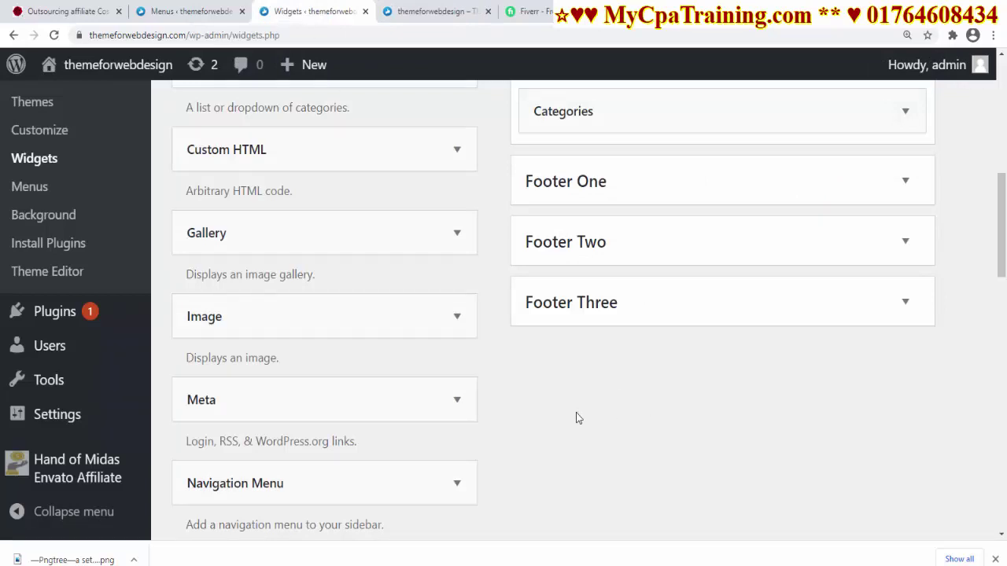
pyautogui.click(911, 187)
pyautogui.click(910, 186)
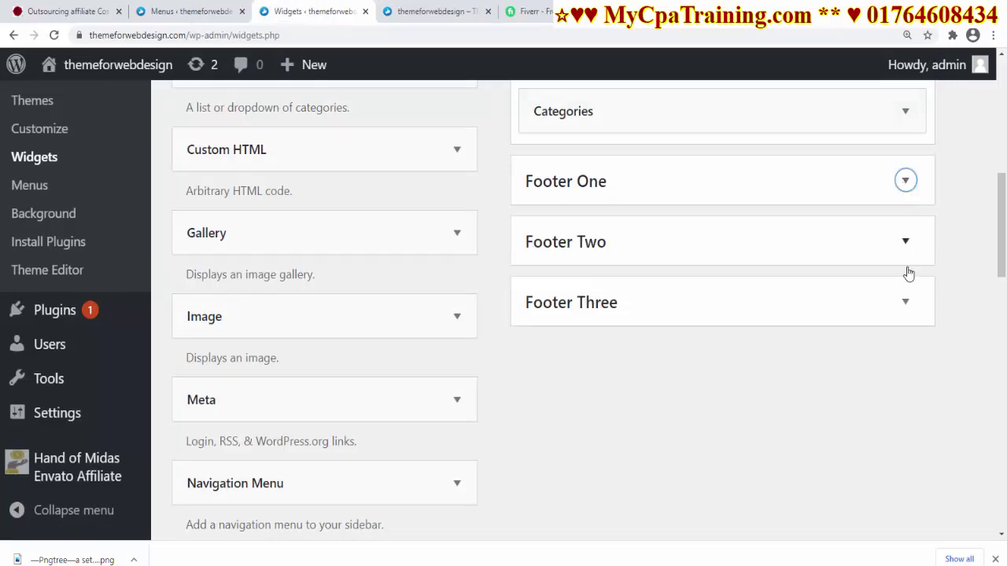
pyautogui.click(907, 245)
pyautogui.click(906, 244)
pyautogui.click(903, 307)
pyautogui.click(902, 306)
# Add a Recent Posts widget to the Footer One area on the Widgets page.
pyautogui.scroll(3, 310, 382)
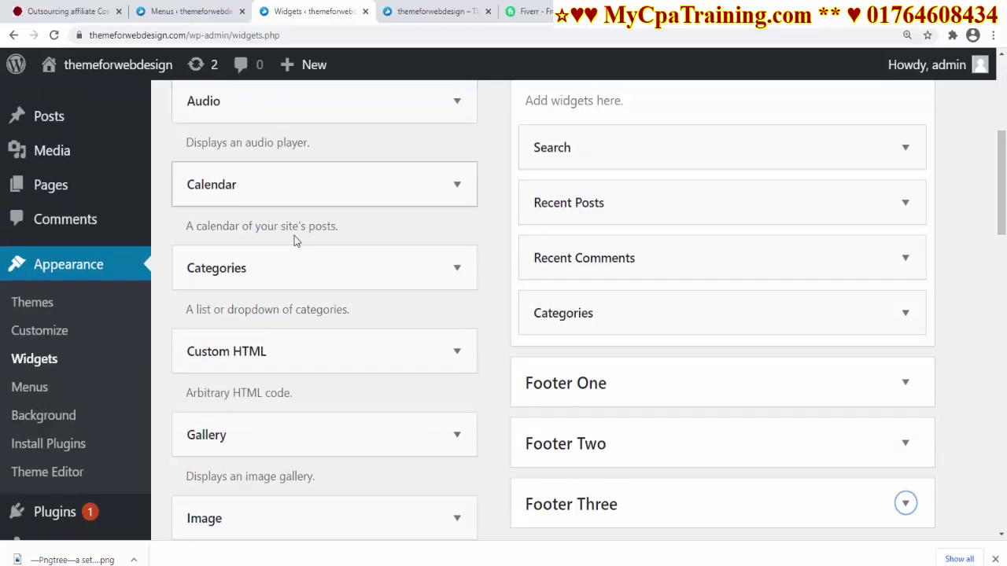
pyautogui.scroll(4, 289, 200)
pyautogui.scroll(-13, 288, 221)
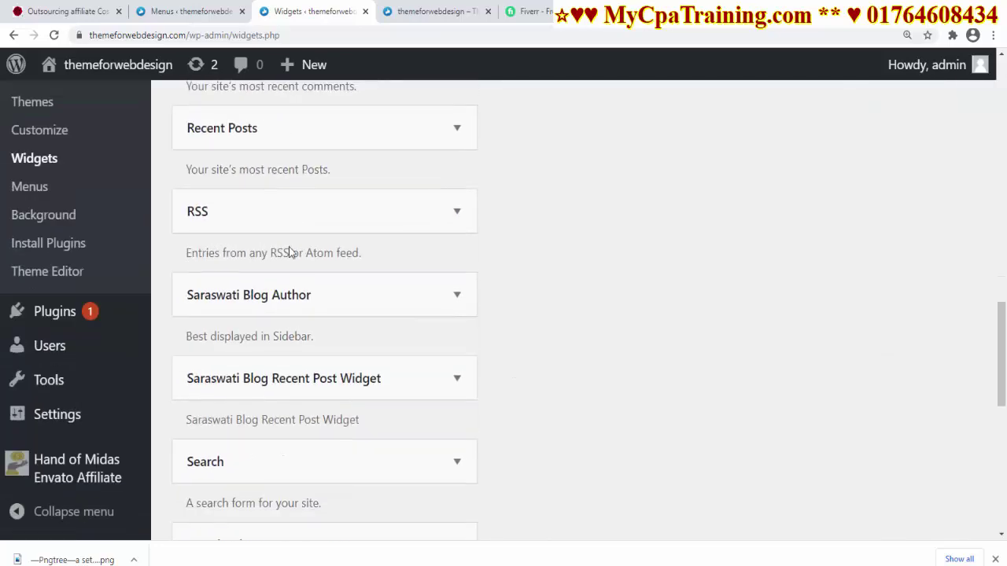
pyautogui.moveTo(252, 171); pyautogui.dragTo(599, 439)
pyautogui.scroll(-3, 673, 406)
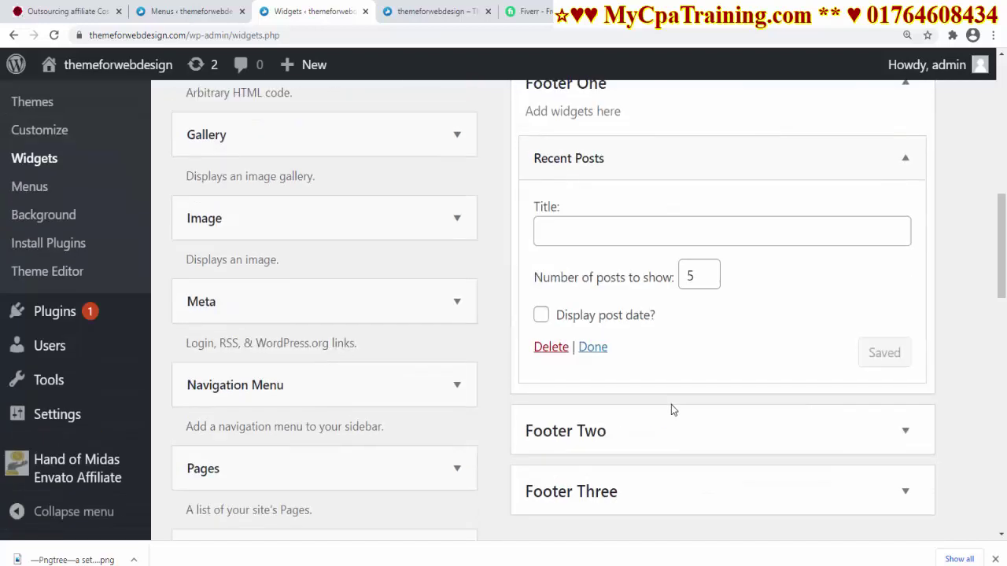
pyautogui.click(570, 238)
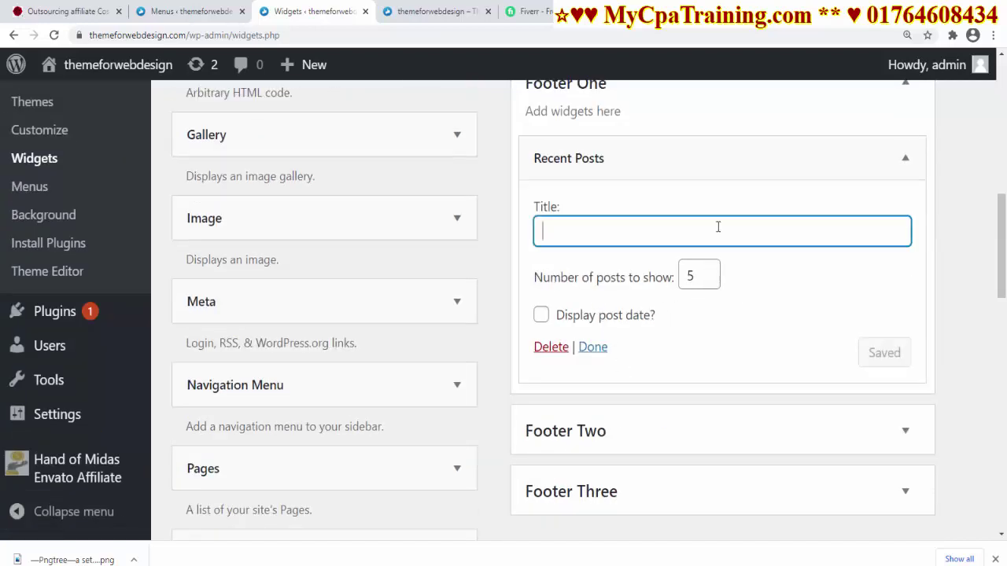
# Reload the live homepage and check the recent posts list in its footer.
pyautogui.scroll(-4, 999, 325)
pyautogui.scroll(-9, 995, 329)
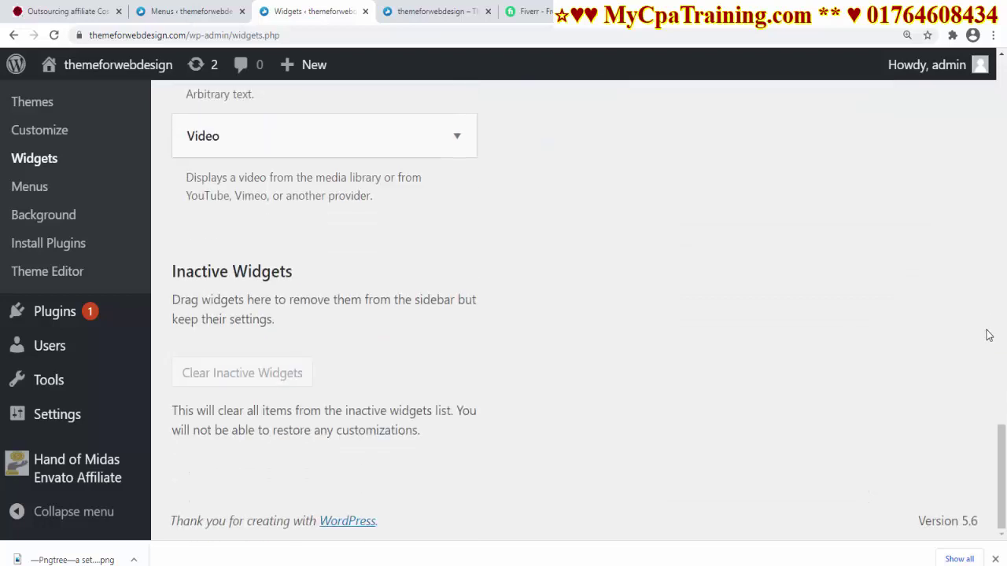
pyautogui.scroll(6, 988, 333)
pyautogui.click(431, 11)
pyautogui.click(400, 37)
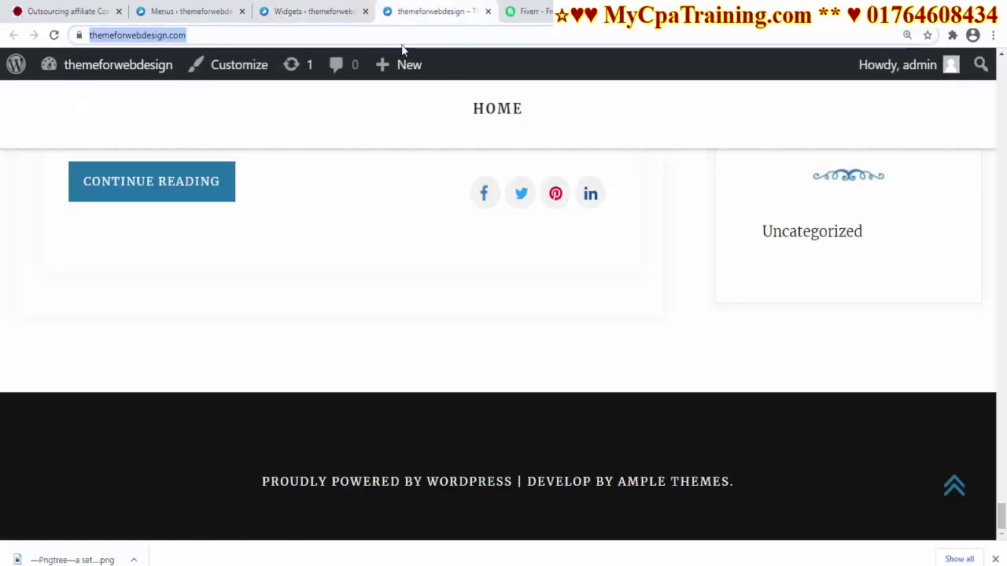
pyautogui.press('Return')
pyautogui.scroll(-3, 578, 476)
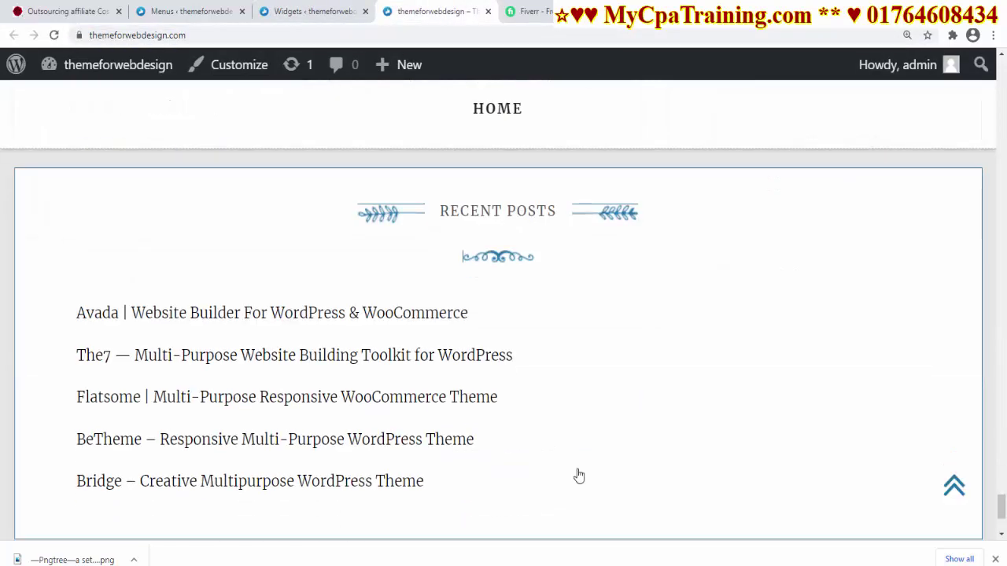
pyautogui.scroll(-3, 578, 476)
pyautogui.scroll(3, 578, 474)
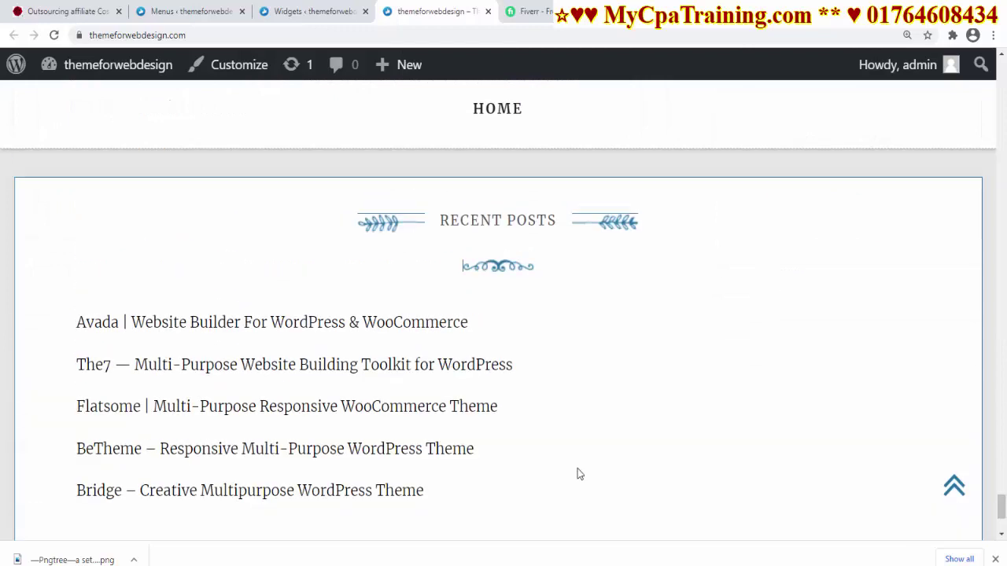
# Open the Theme Editor from the Widgets page, accept the direct-editing warning and look through Quality Blog's style.css.
pyautogui.hotkey('ctrl', 'shift', 'Tab')
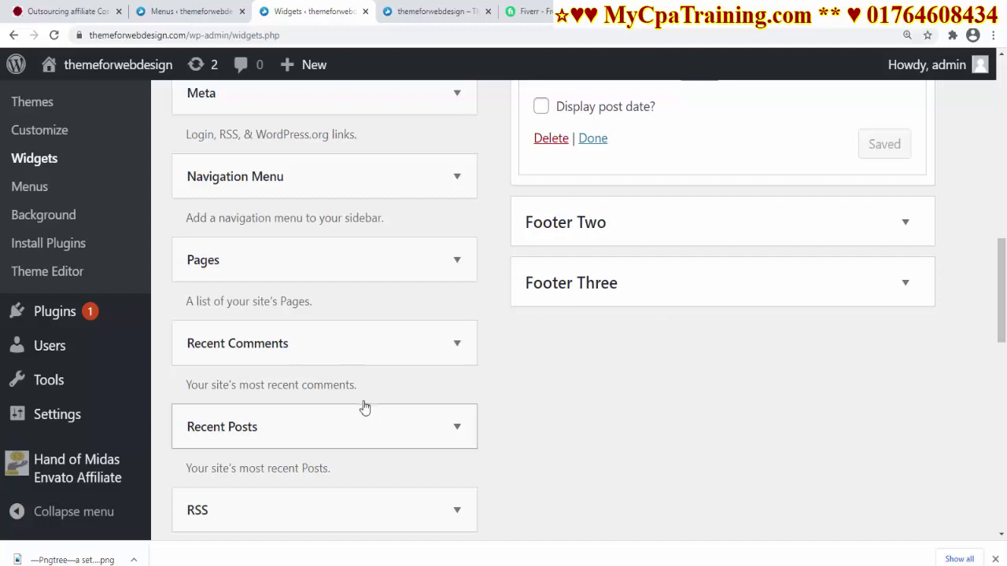
pyautogui.scroll(-8, 351, 408)
pyautogui.scroll(9, 350, 404)
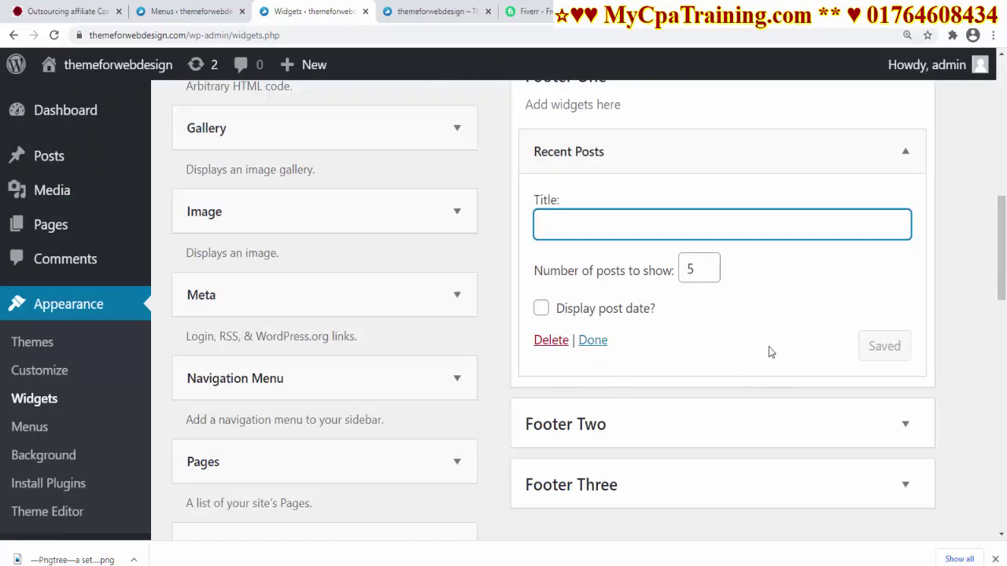
pyautogui.scroll(6, 483, 339)
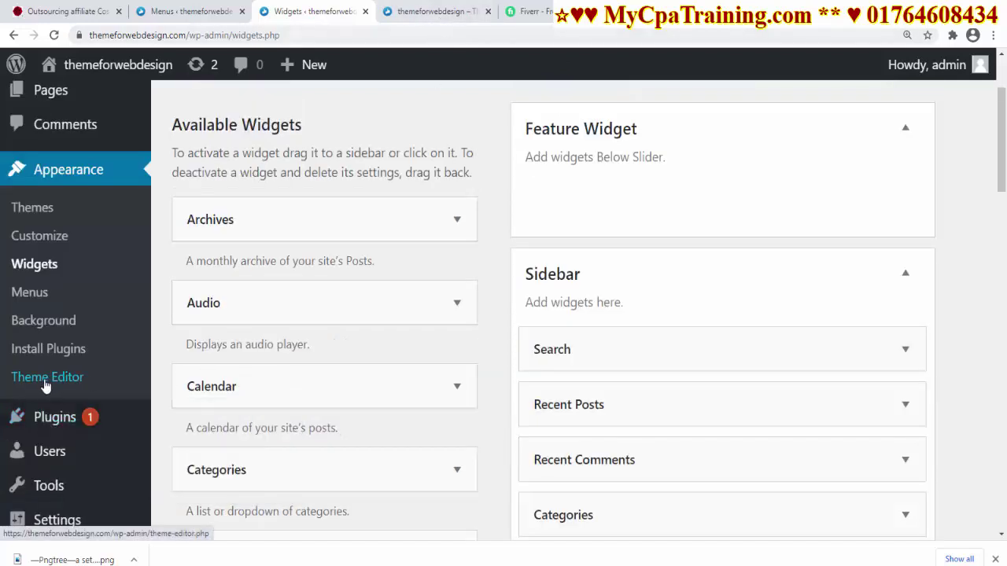
pyautogui.click(58, 384)
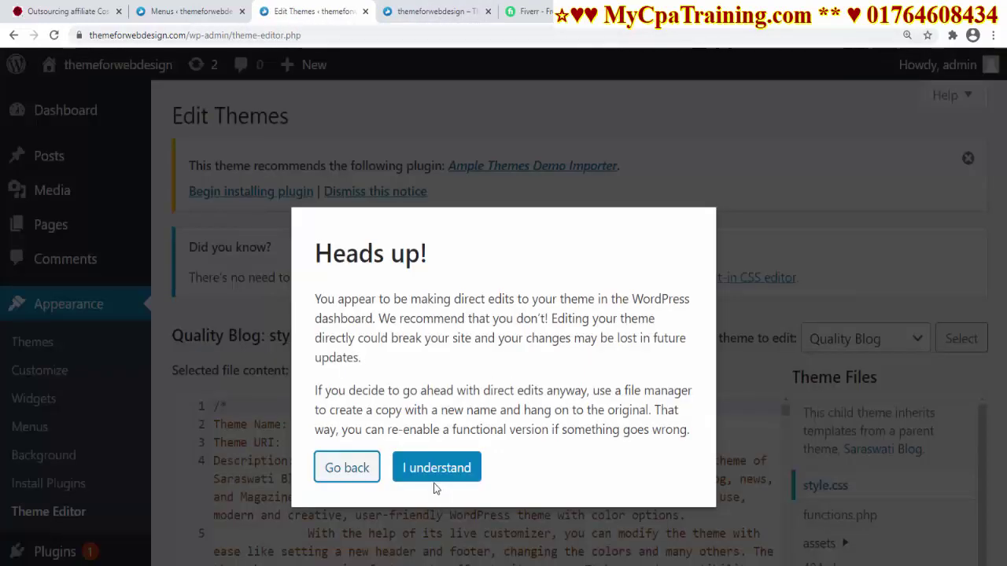
pyautogui.click(436, 470)
pyautogui.scroll(-3, 520, 435)
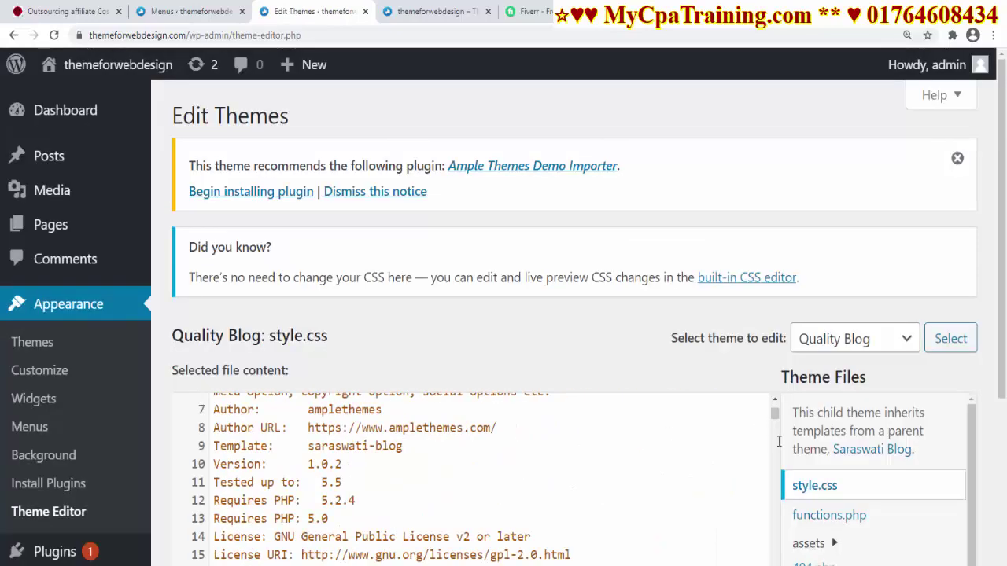
pyautogui.scroll(-2, 779, 441)
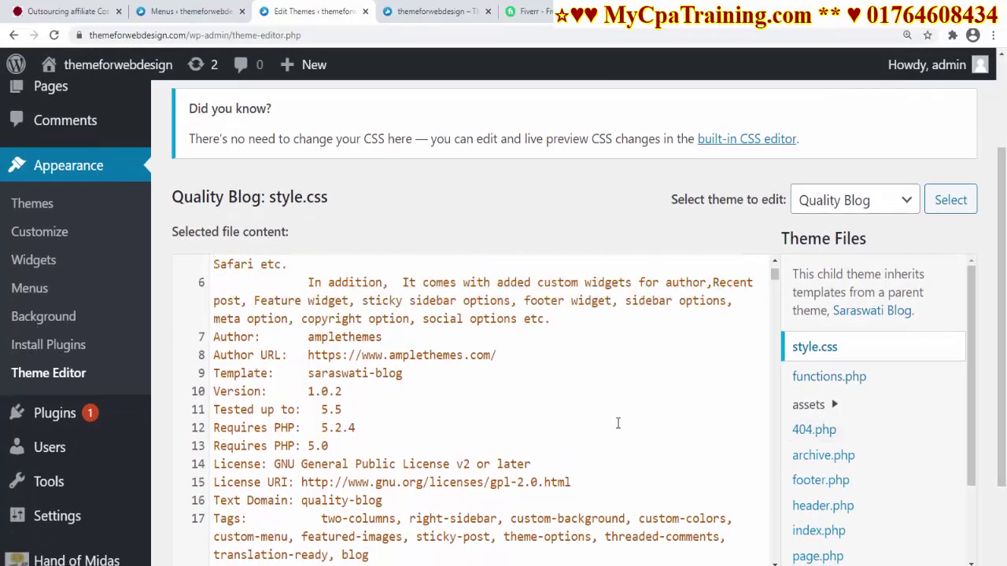
pyautogui.scroll(3, 618, 423)
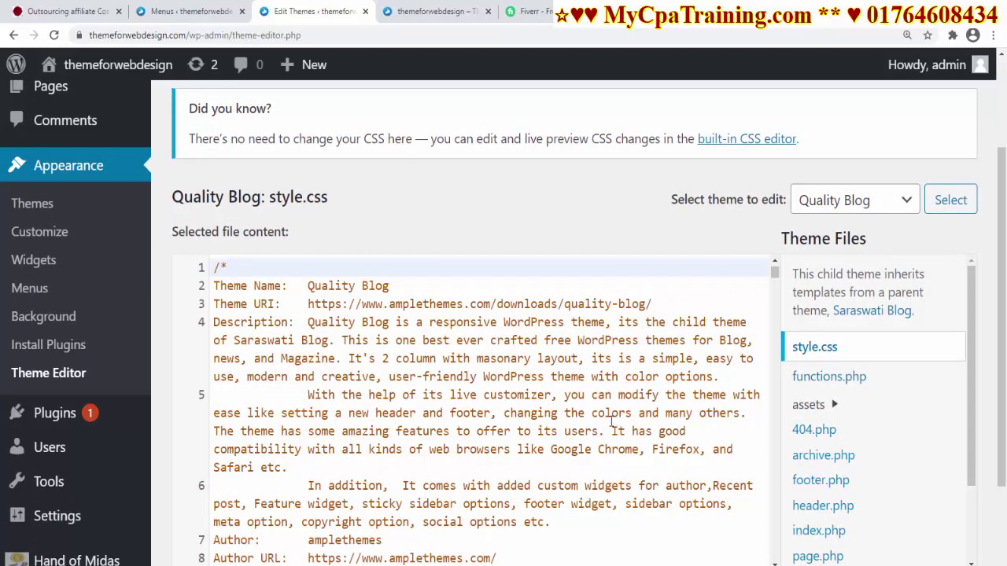
# Leave the Theme Editor and open the post Categories page.
pyautogui.hotkey('alt', 'Left')
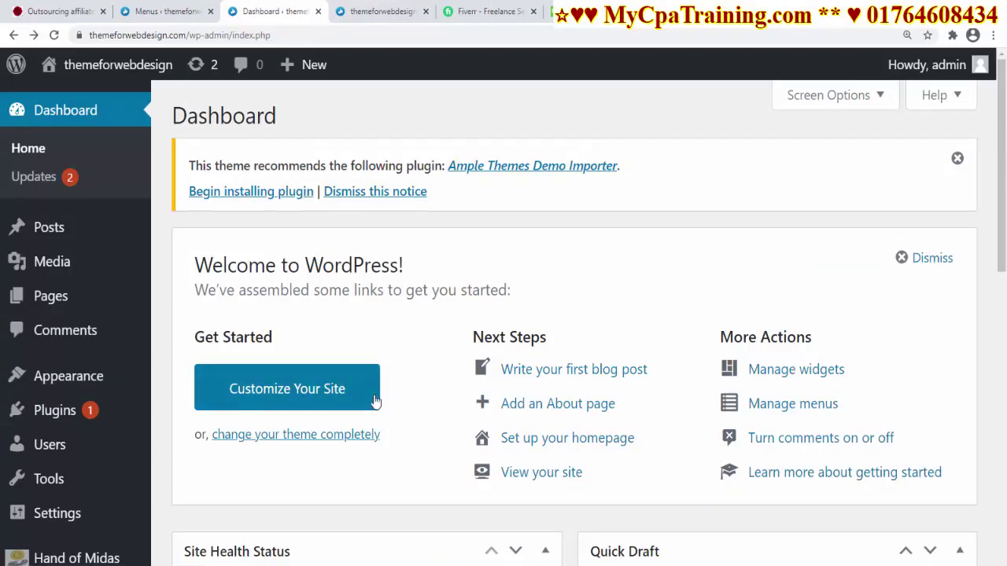
pyautogui.moveTo(24, 228)
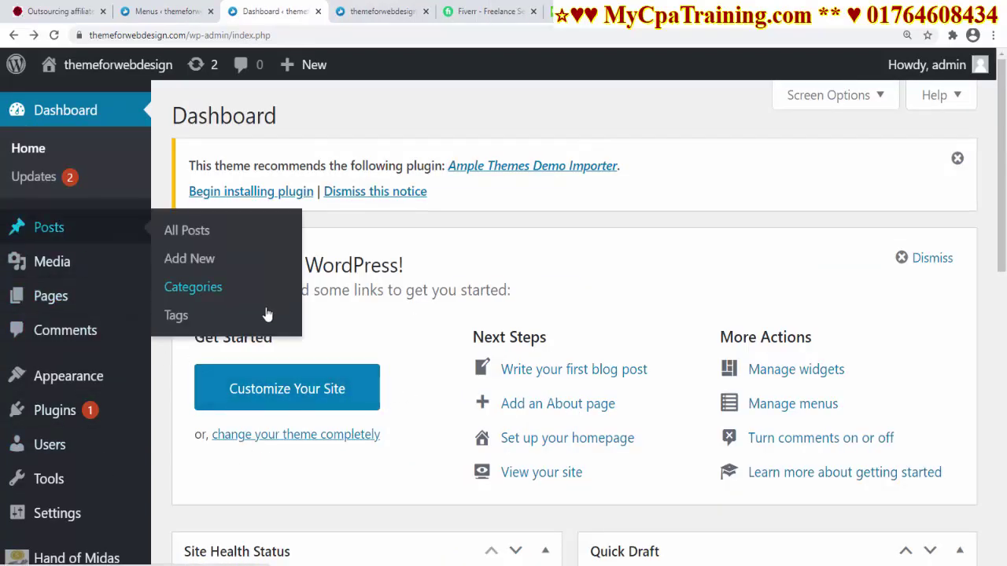
pyautogui.click(208, 288)
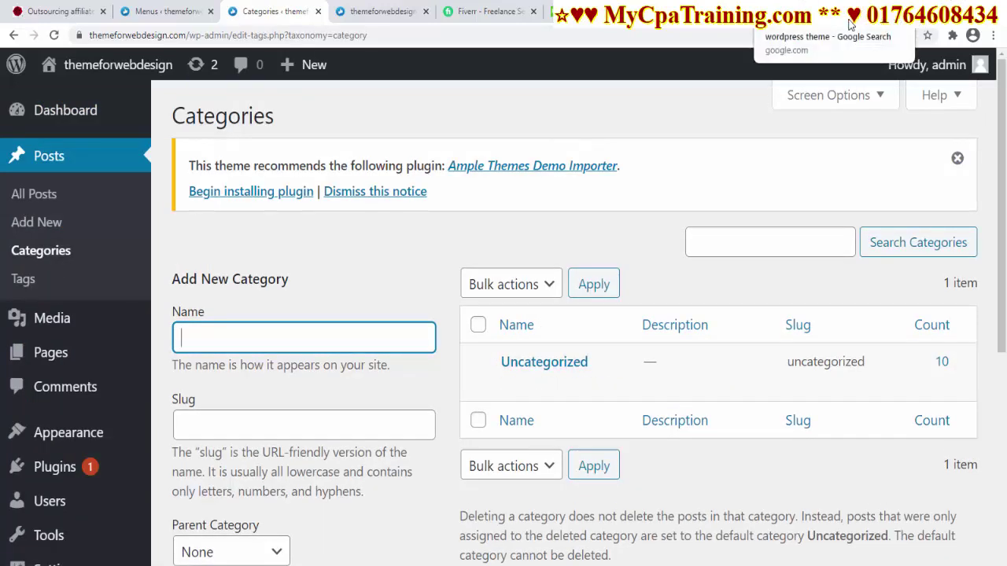
# Switch to ThemeForest and copy the WordPress theme category list into a Notepad text document.
pyautogui.click(811, 15)
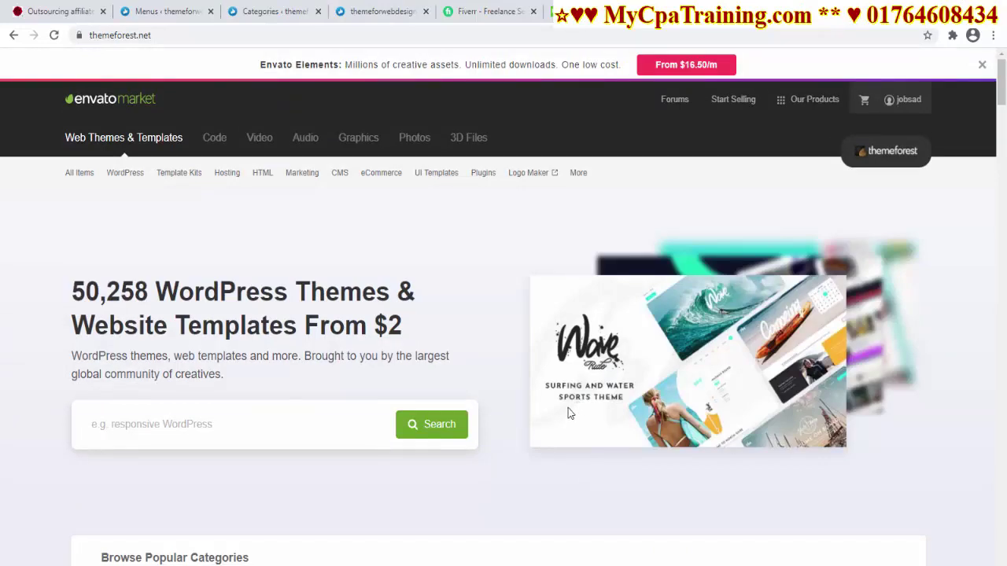
pyautogui.moveTo(129, 176)
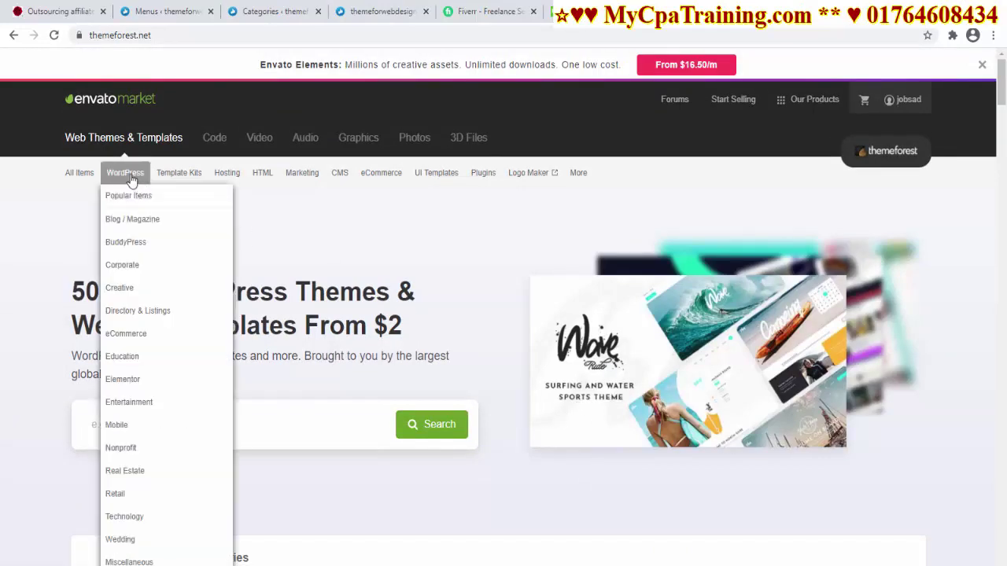
pyautogui.scroll(-3, 131, 197)
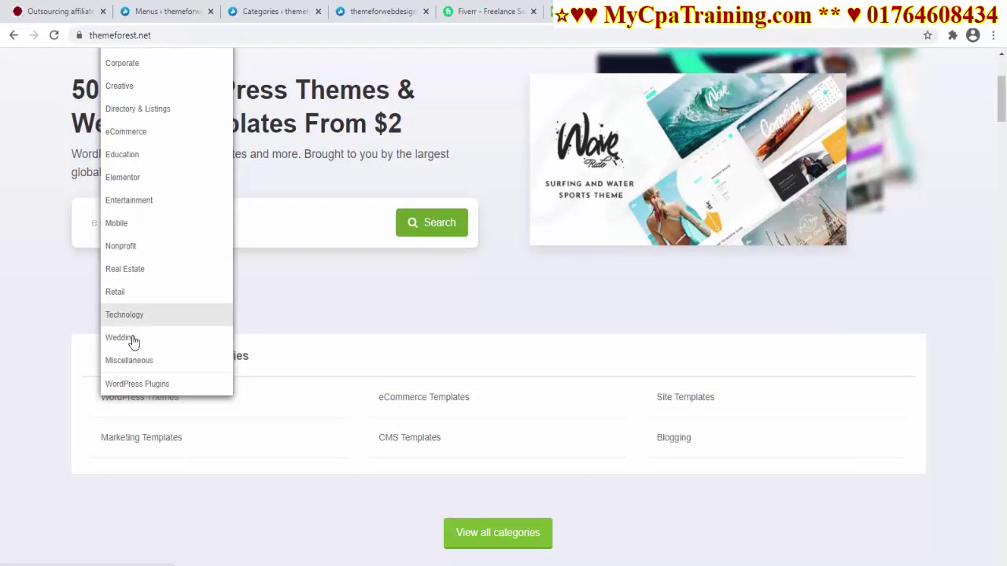
pyautogui.scroll(2, 155, 350)
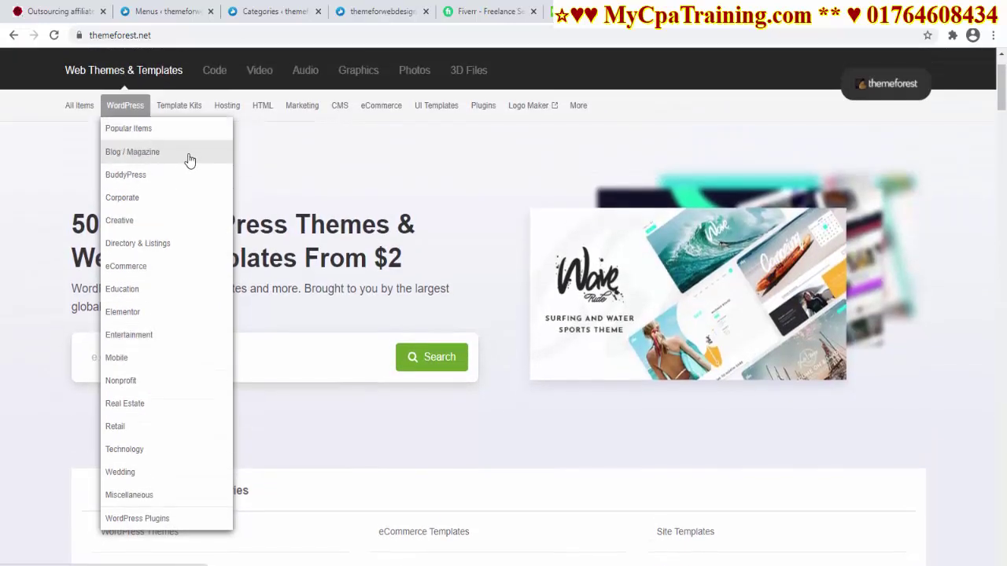
pyautogui.moveTo(103, 96); pyautogui.dragTo(173, 524)
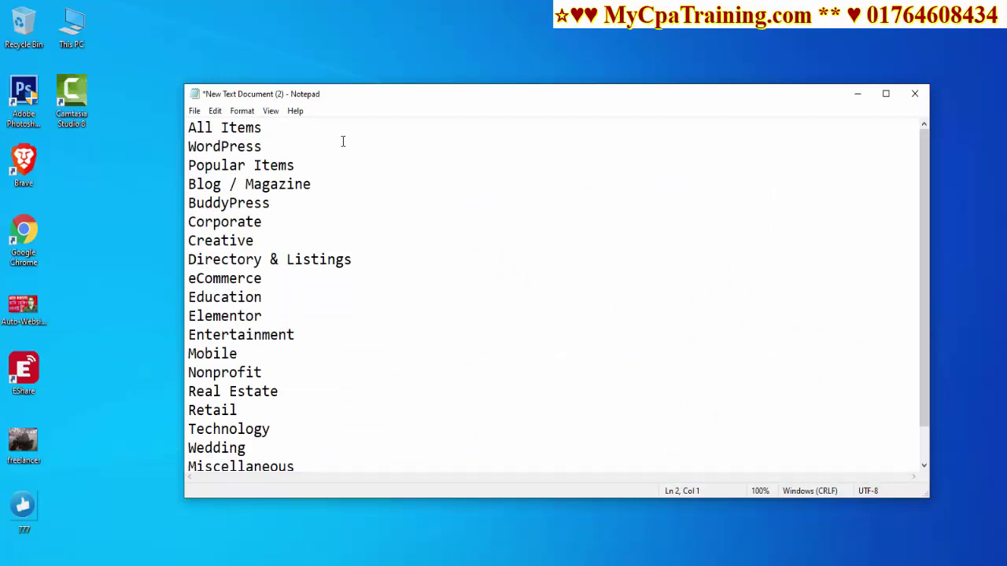
# Delete the All Items line from the category list in Notepad.
pyautogui.moveTo(277, 128); pyautogui.dragTo(182, 130)
pyautogui.press('Delete')
pyautogui.press('Delete')
# Copy "Popular Items" from the Notepad list and paste it as the new category's name in WordPress.
pyautogui.moveTo(296, 147); pyautogui.dragTo(143, 159)
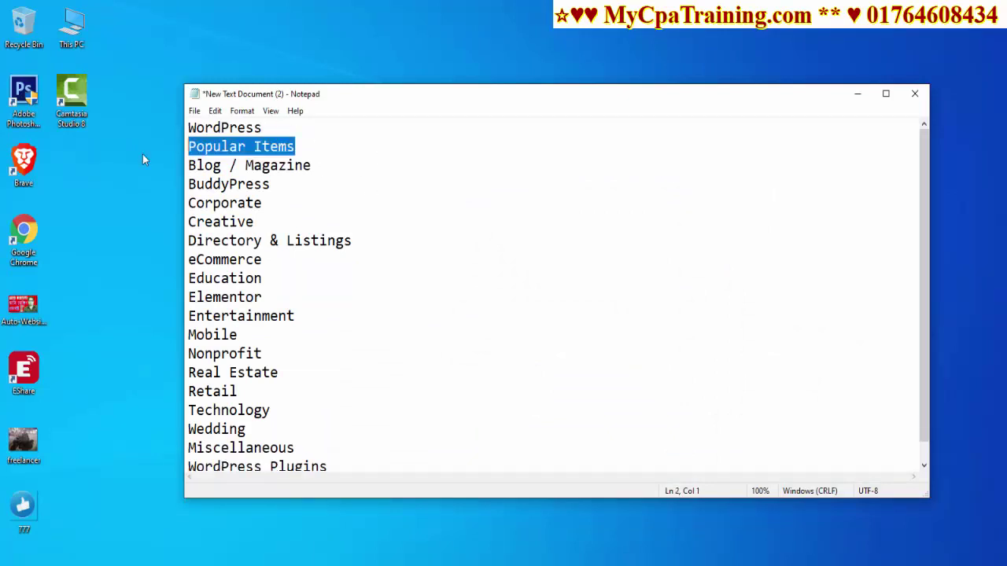
pyautogui.rightClick(243, 147)
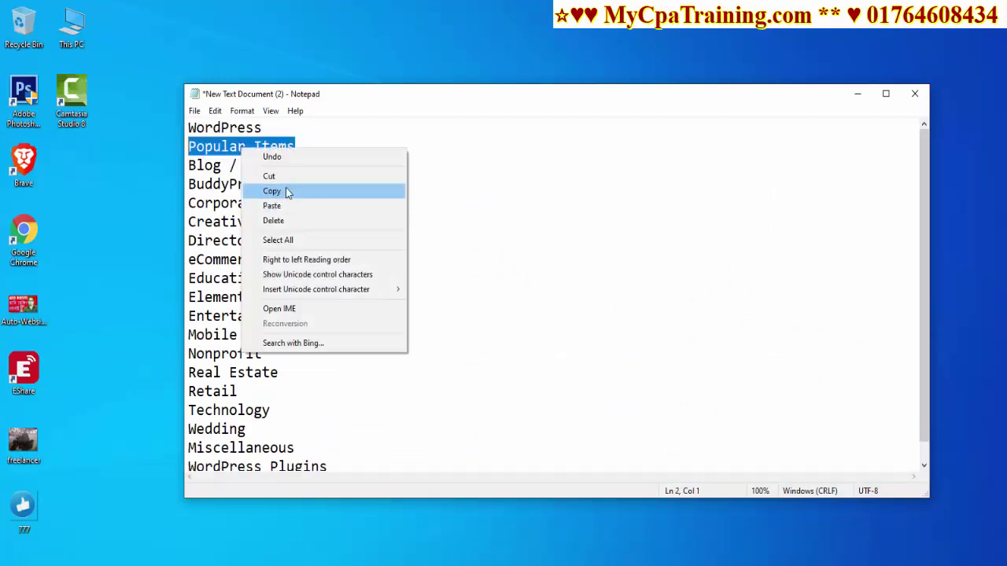
pyautogui.click(287, 191)
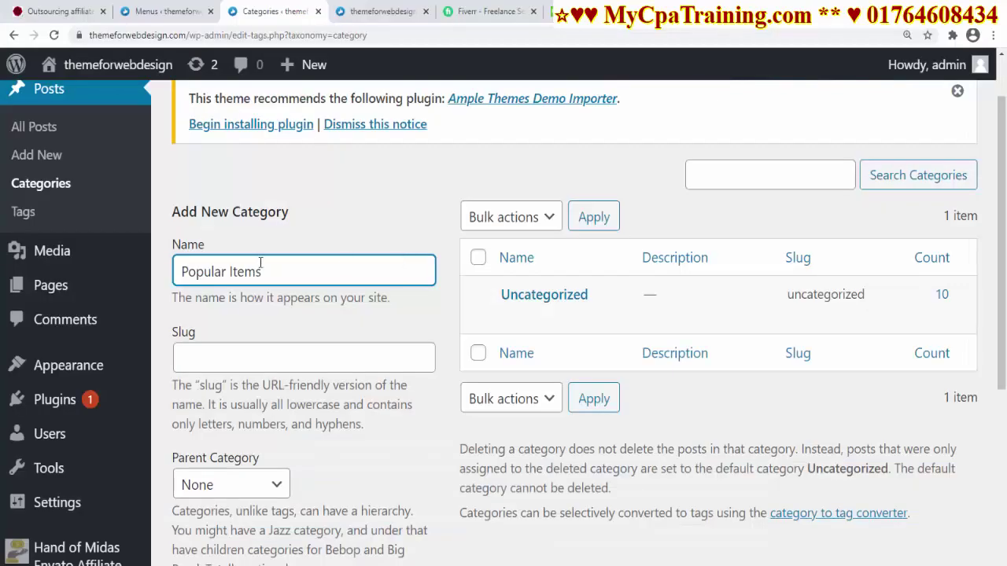
# Keep the parent category at None, leave the slug and description empty, and add the Popular Items category.
pyautogui.scroll(-4, 265, 322)
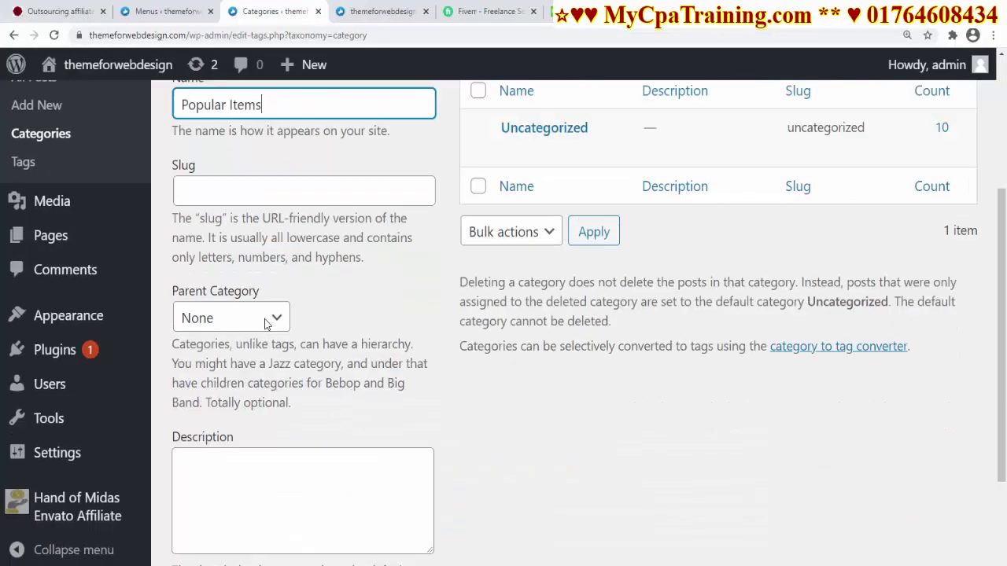
pyautogui.click(277, 225)
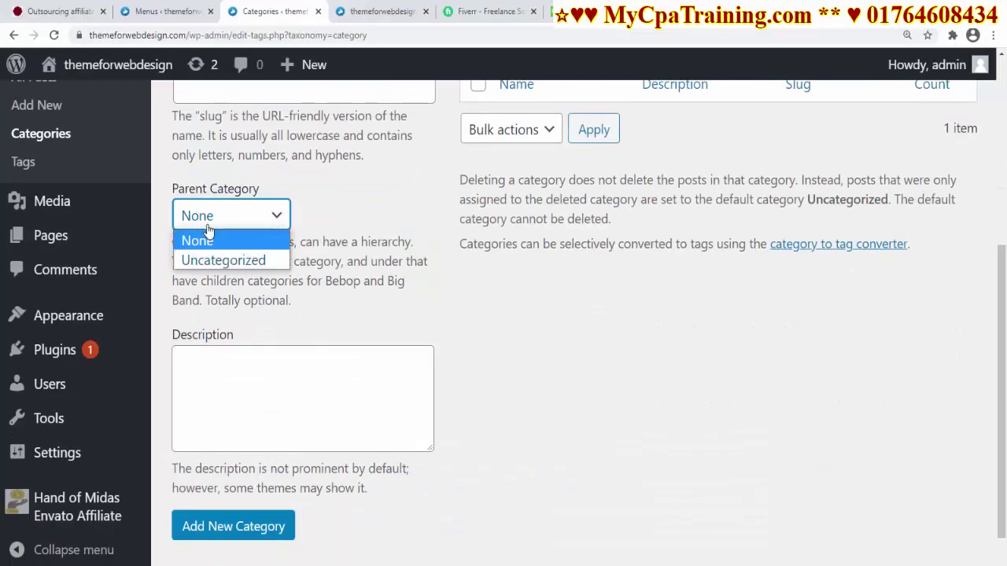
pyautogui.scroll(-2, 331, 287)
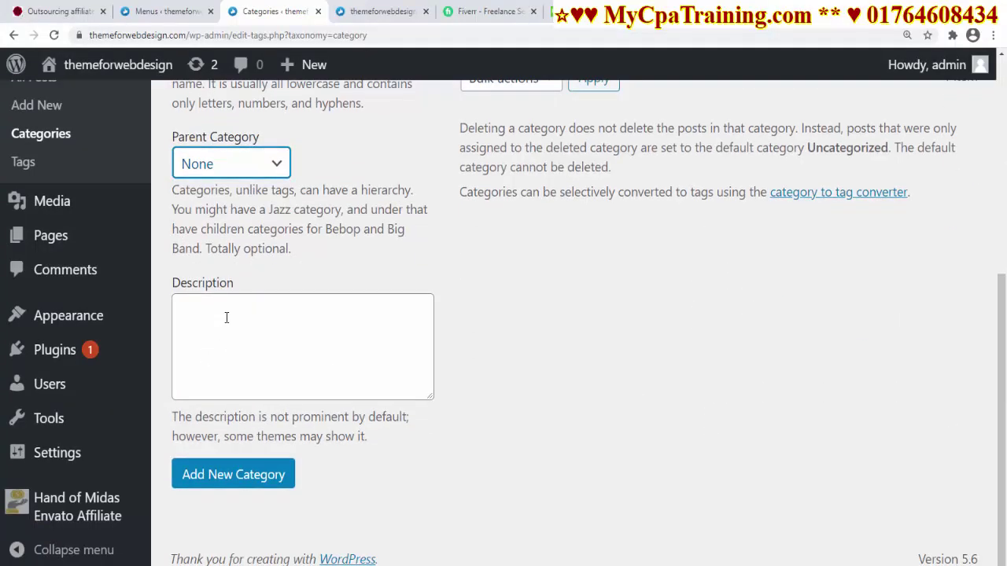
pyautogui.click(317, 312)
pyautogui.scroll(1, 393, 265)
pyautogui.scroll(-1, 393, 301)
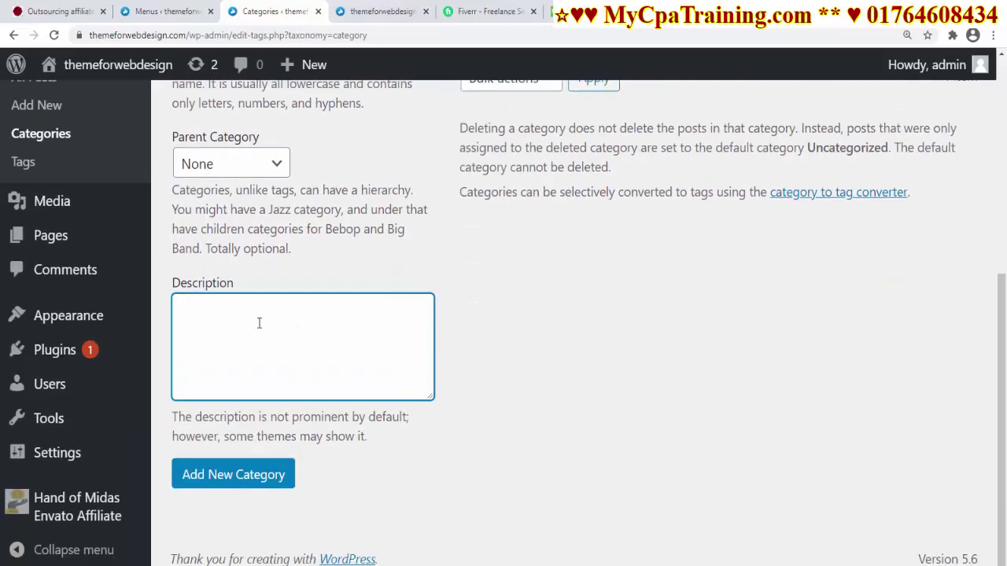
pyautogui.scroll(3, 348, 330)
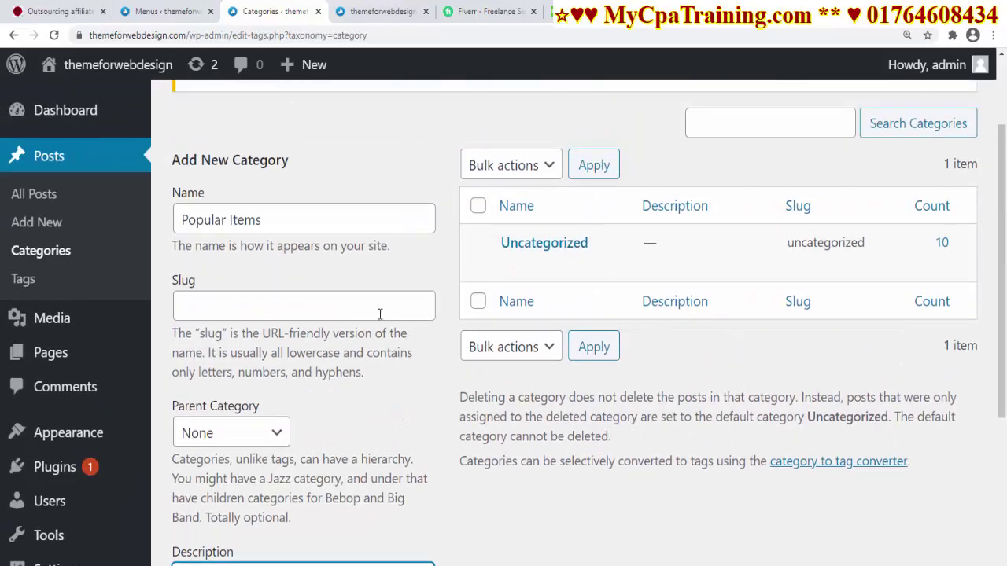
pyautogui.scroll(-1, 379, 313)
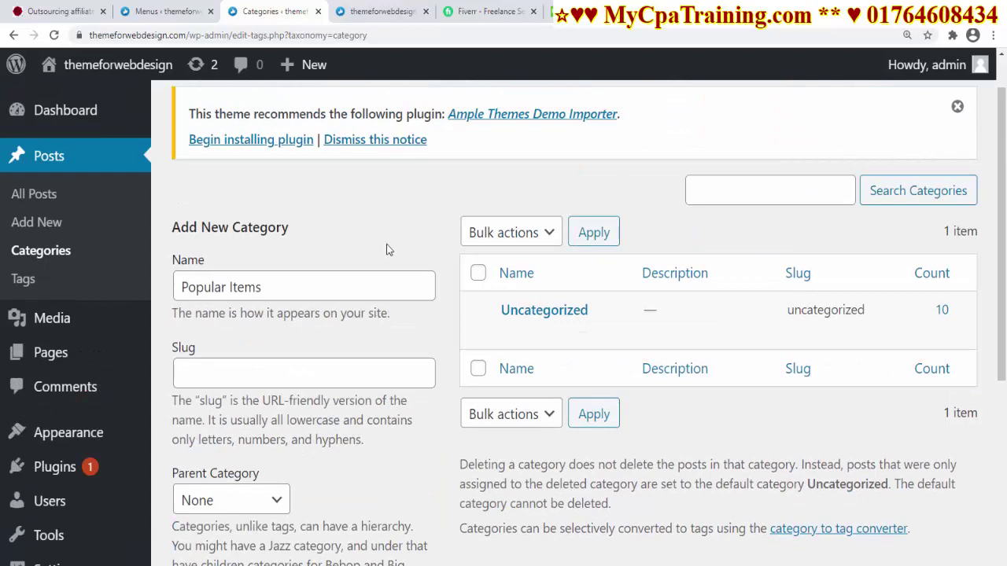
pyautogui.scroll(-5, 374, 283)
pyautogui.click(303, 435)
pyautogui.click(243, 488)
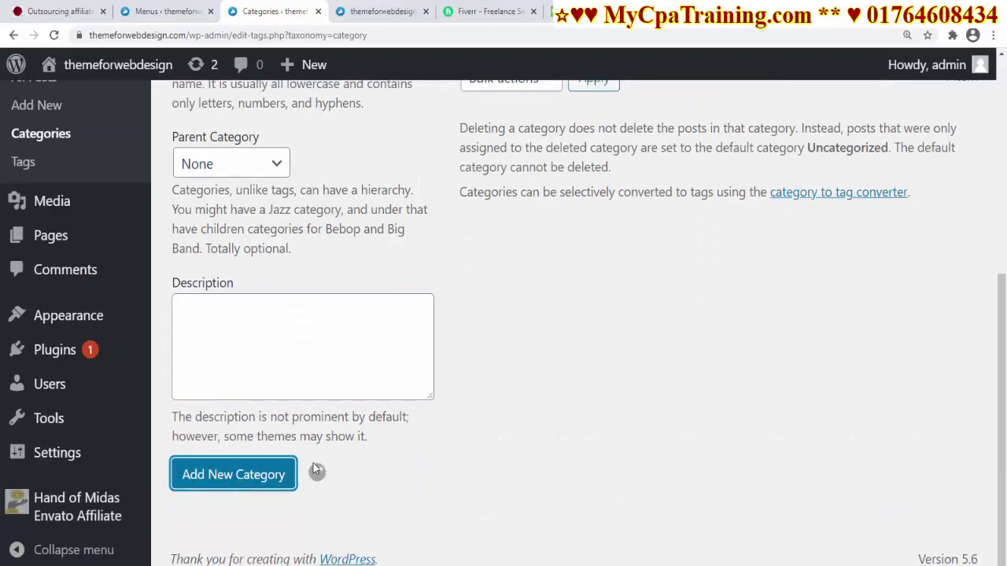
pyautogui.scroll(4, 488, 445)
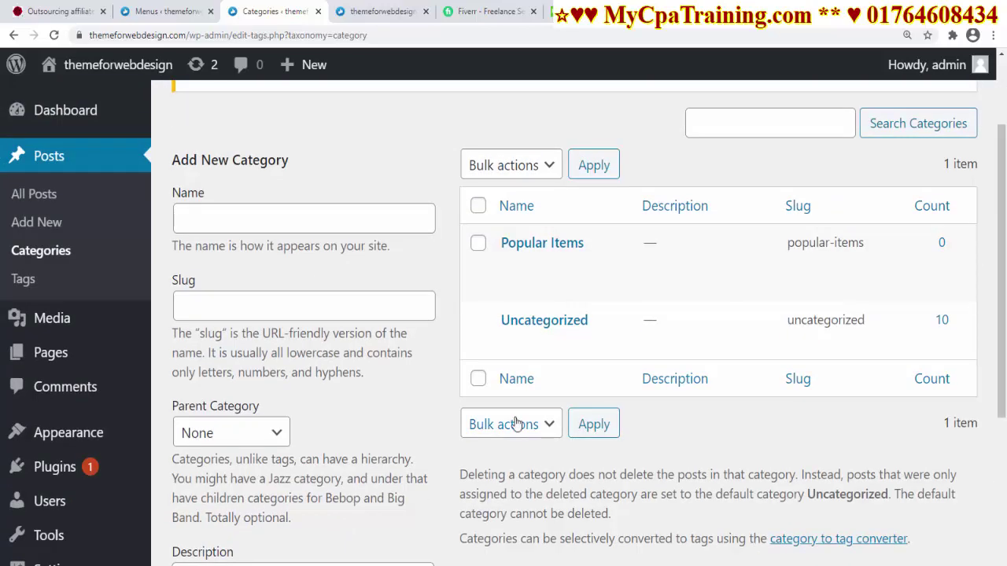
pyautogui.scroll(-2, 517, 424)
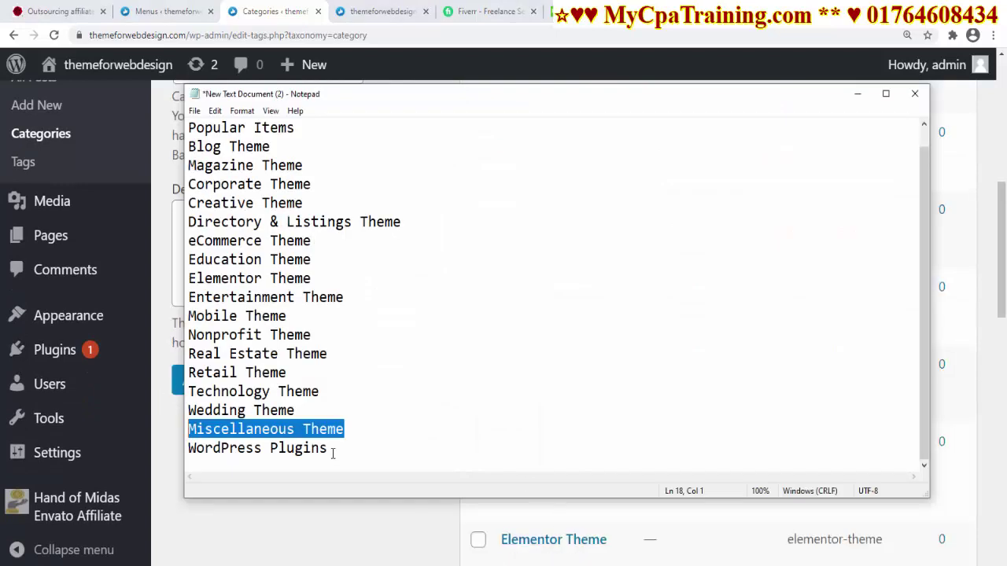
# Copy "WordPress Plugins" from the Notepad list and close the text document without saving it.
pyautogui.moveTo(333, 454); pyautogui.dragTo(161, 459)
pyautogui.hotkey('ctrl', 'c')
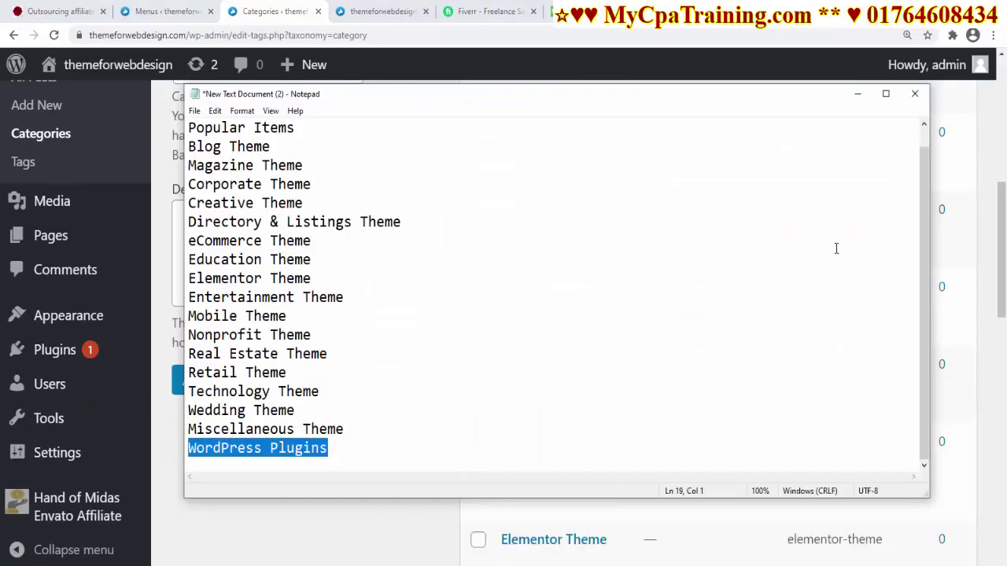
pyautogui.click(915, 94)
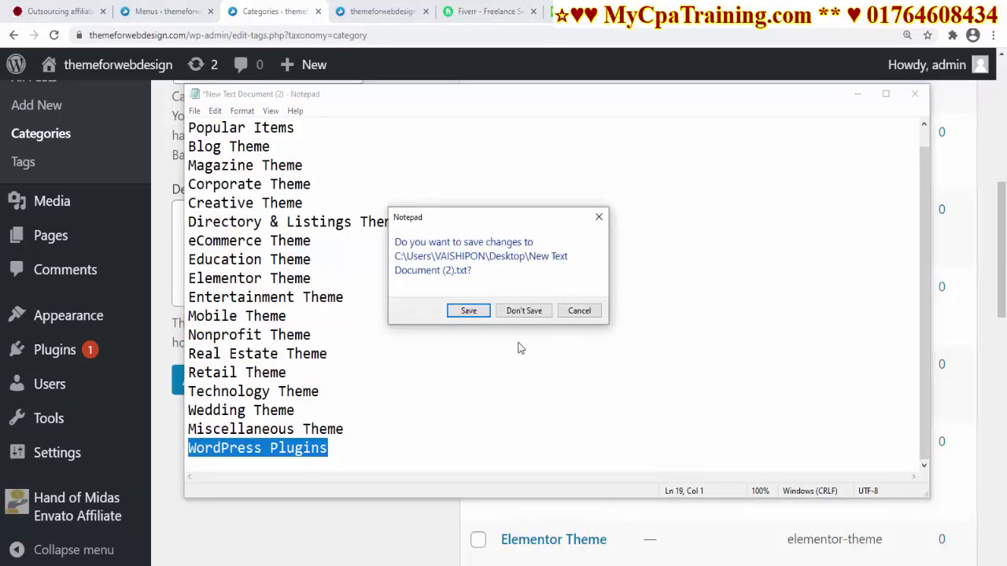
pyautogui.click(523, 310)
# Add a new post category named WordPress Plugins with no parent category, slug or description.
pyautogui.scroll(5, 372, 377)
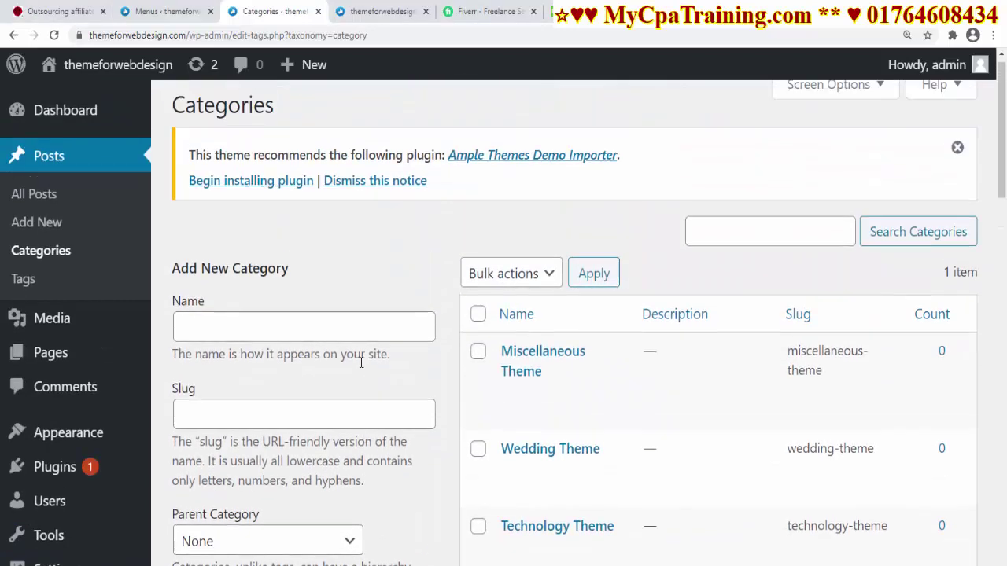
pyautogui.click(274, 336)
pyautogui.hotkey('ctrl', 'v')
pyautogui.scroll(-6, 274, 374)
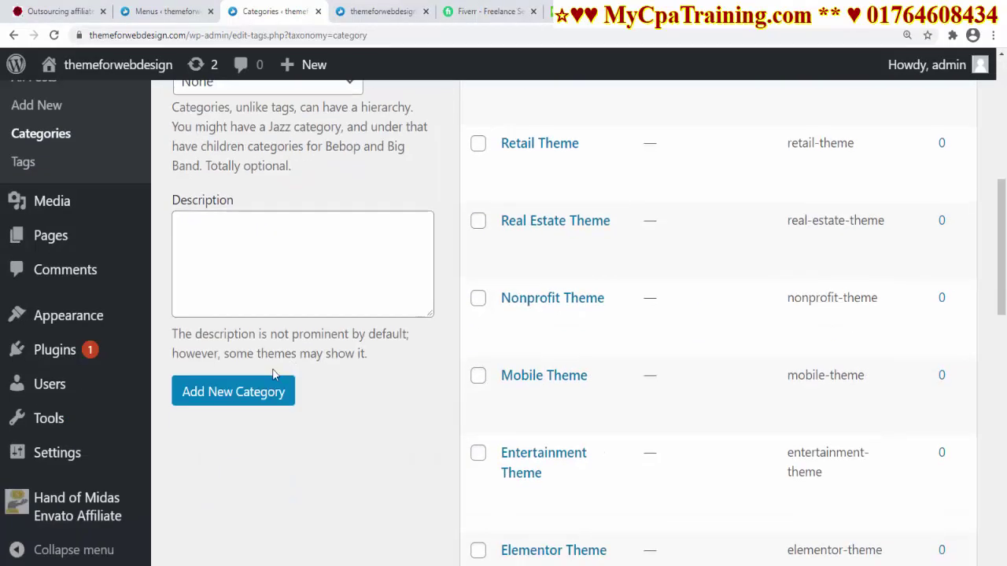
pyautogui.click(221, 391)
pyautogui.scroll(6, 396, 390)
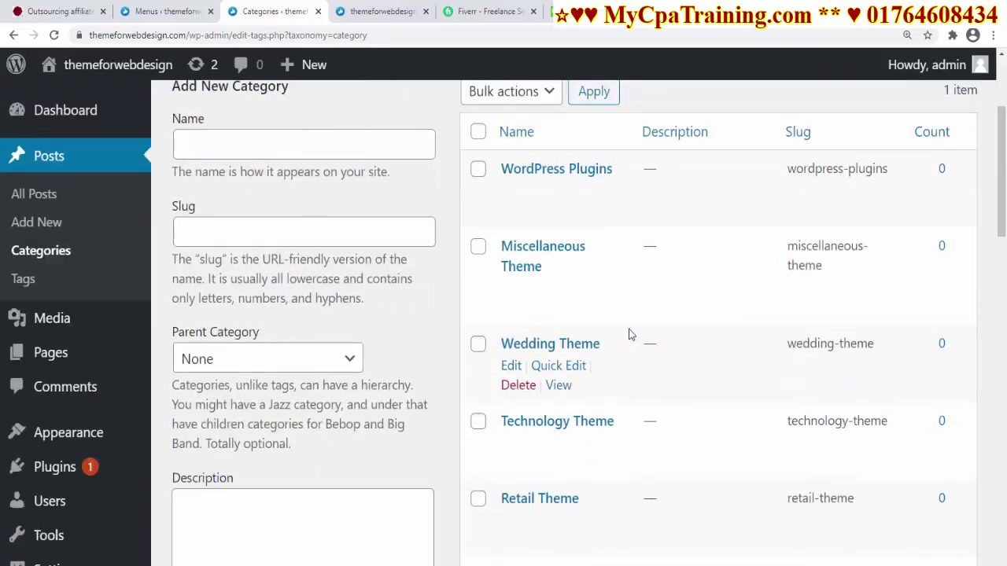
pyautogui.scroll(-5, 574, 386)
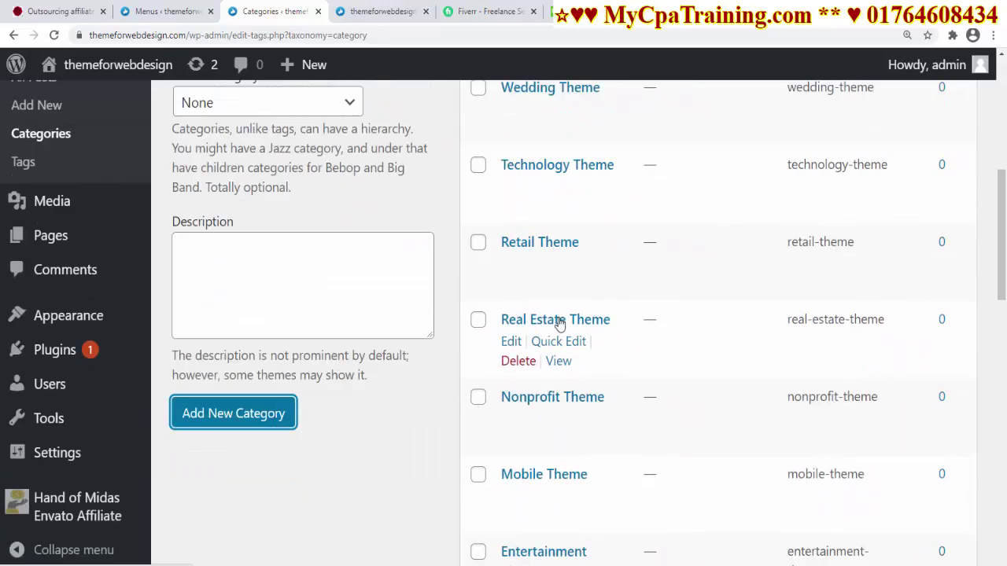
pyautogui.scroll(2, 558, 322)
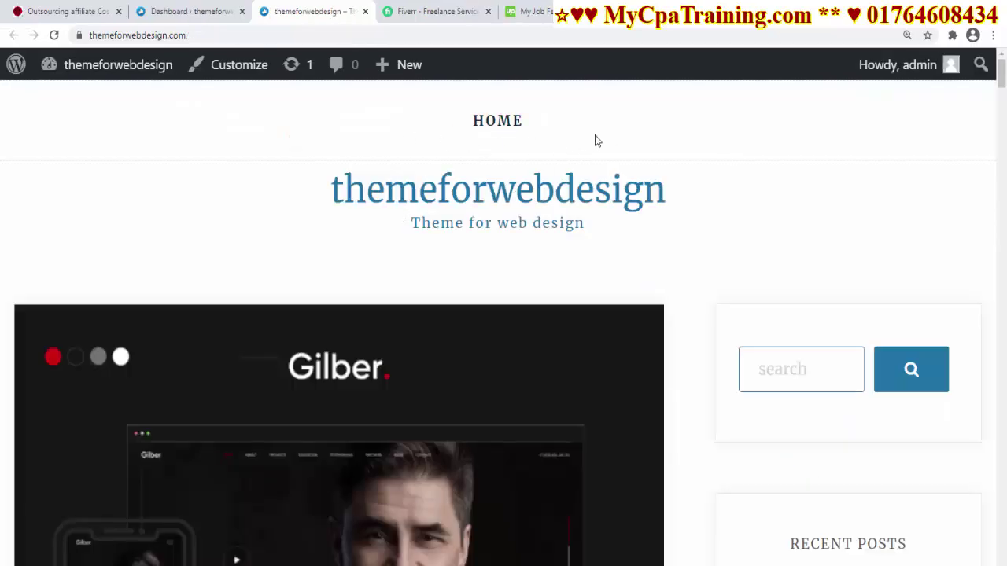
# Open the WordPress menu editor for the Top menu and check the navigation on the site's front page.
pyautogui.click(189, 11)
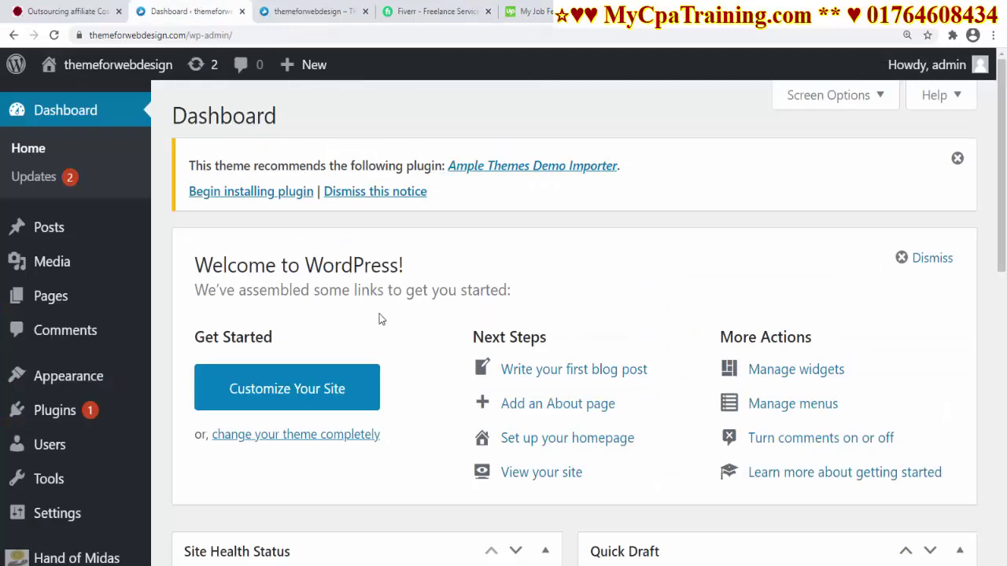
pyautogui.scroll(-3, 379, 319)
pyautogui.moveTo(128, 334)
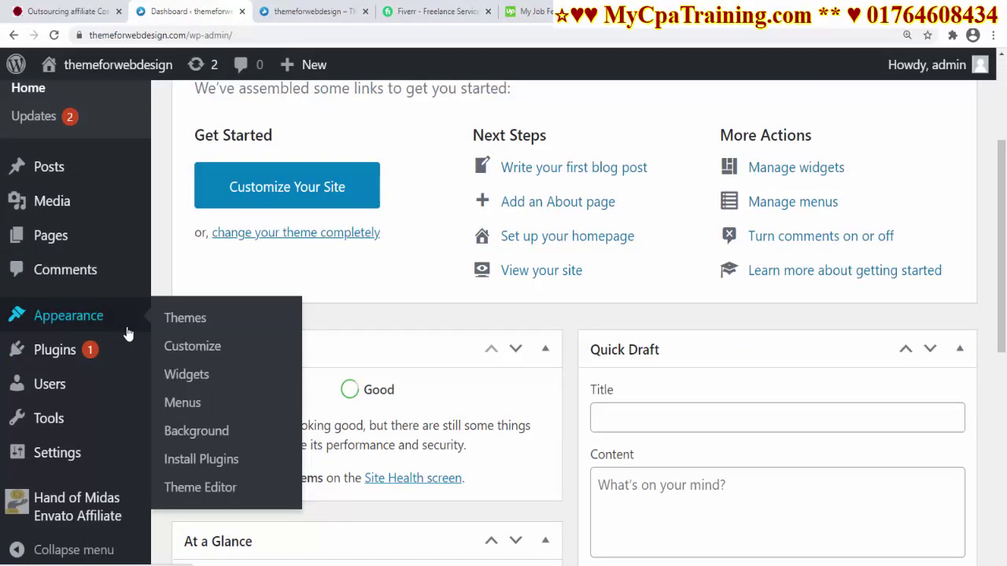
pyautogui.click(192, 405)
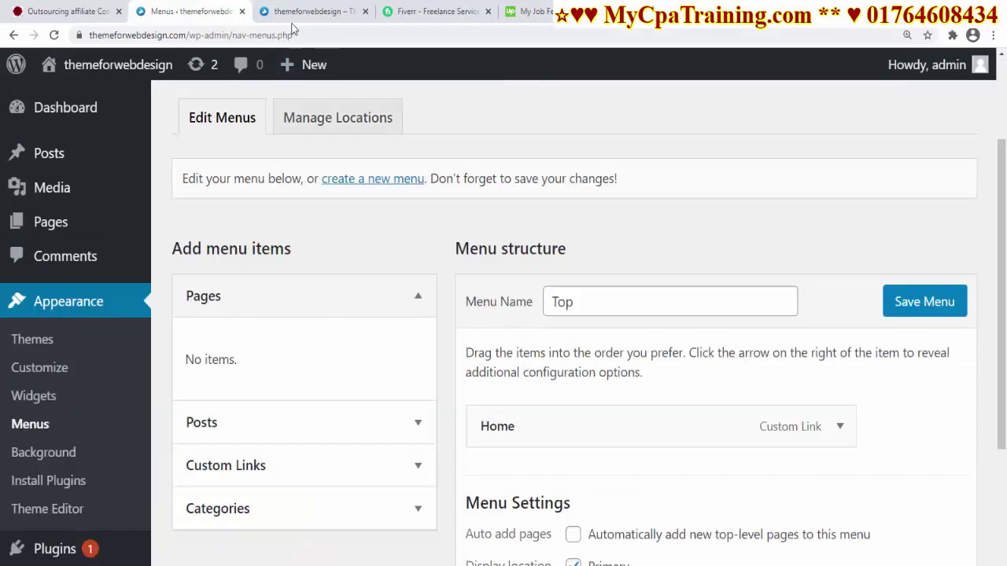
pyautogui.click(306, 11)
pyautogui.click(485, 128)
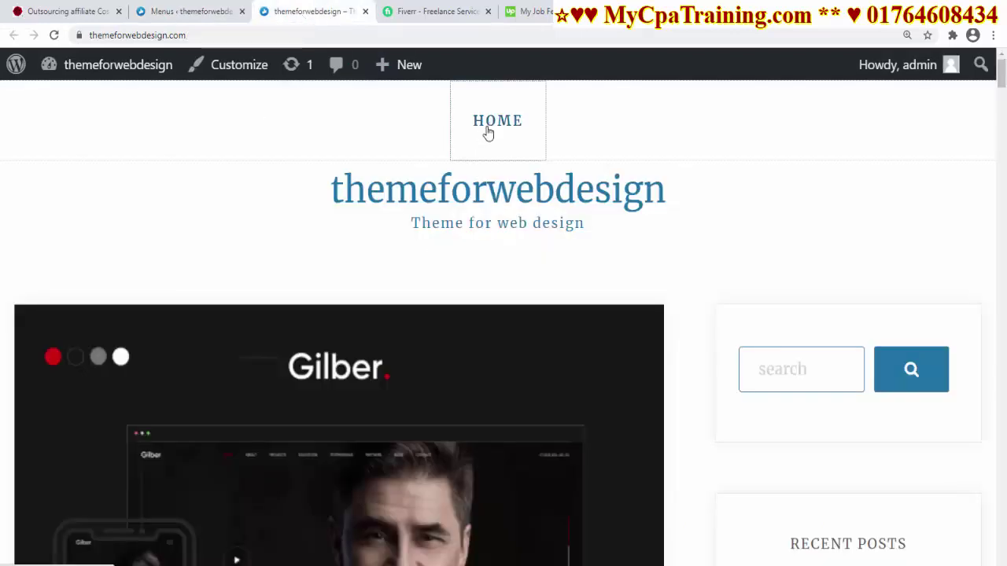
pyautogui.hotkey('ctrl', 'shift', 'Tab')
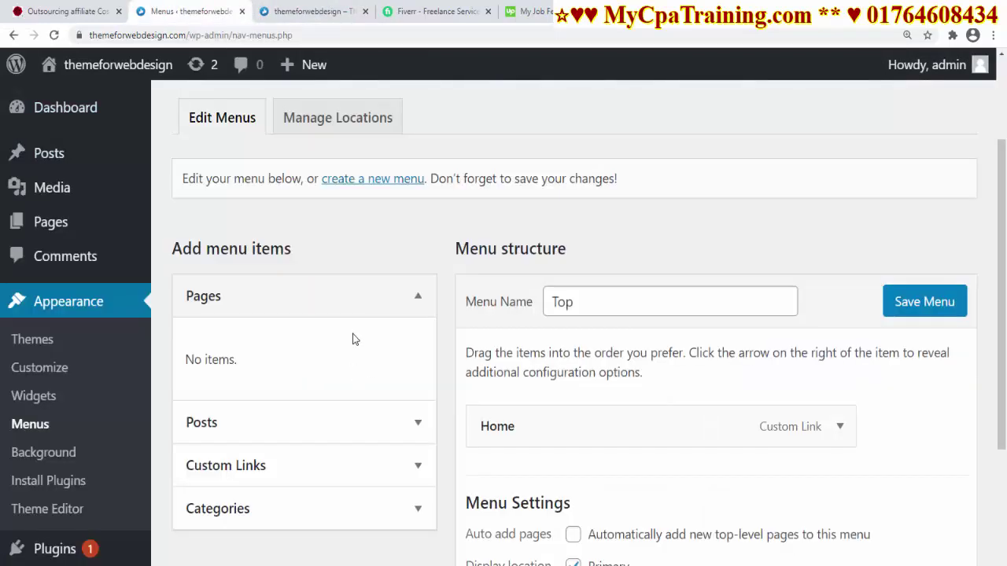
# Select every category from the full category list and add them all to the Top menu.
pyautogui.scroll(-3, 352, 339)
pyautogui.click(413, 315)
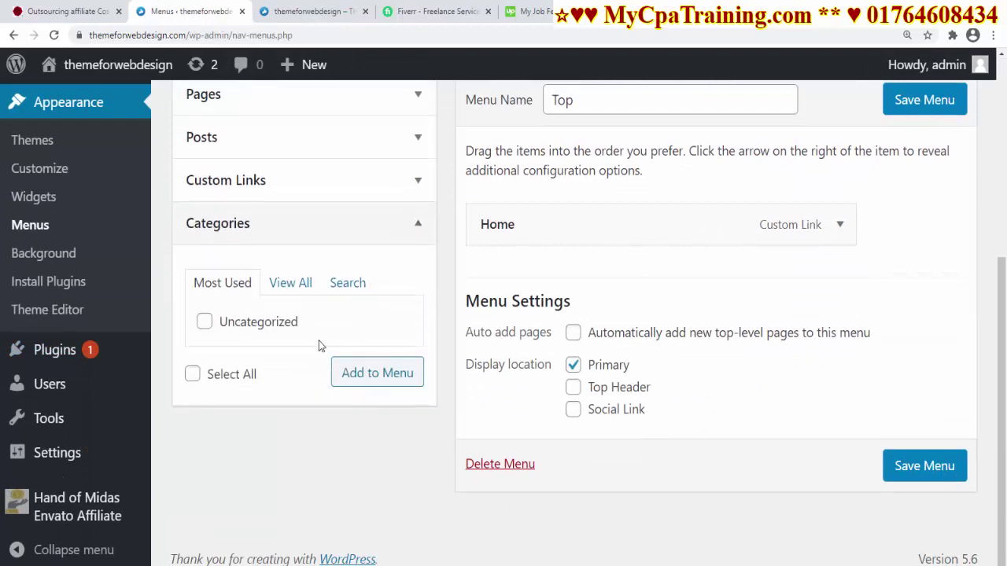
pyautogui.click(291, 284)
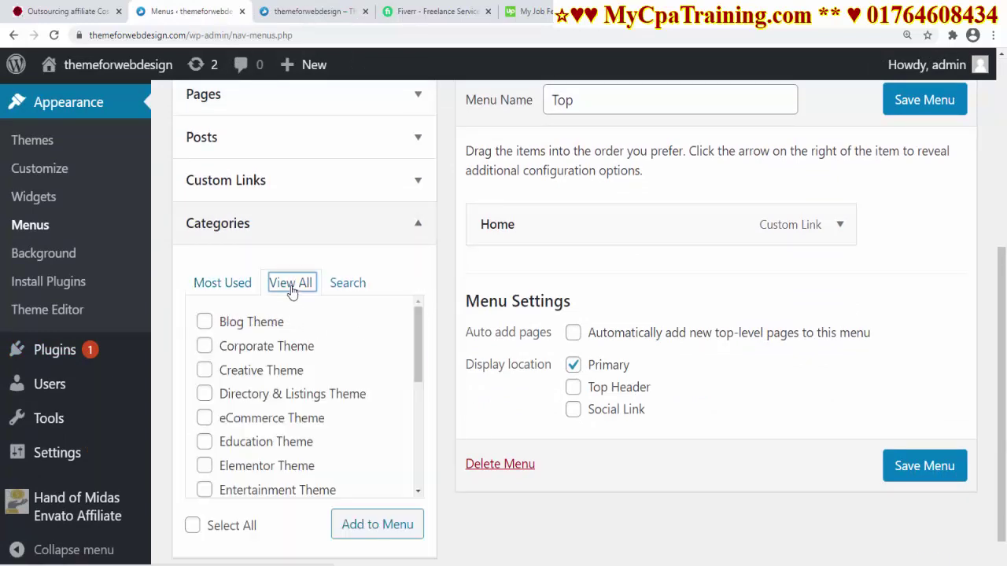
pyautogui.click(419, 344)
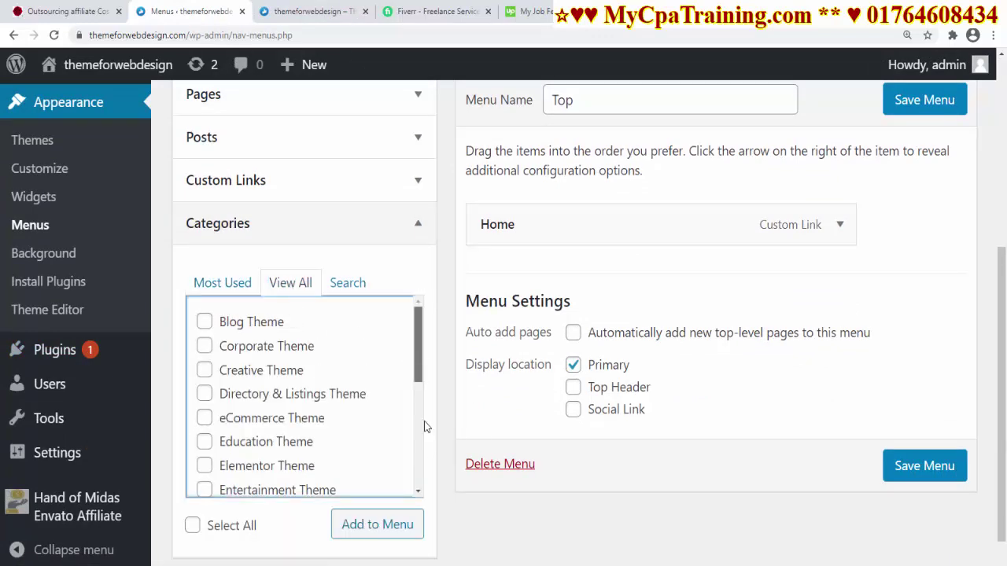
pyautogui.moveTo(422, 373)
pyautogui.mouseDown()
pyautogui.moveTo(425, 477)
pyautogui.moveTo(423, 373)
pyautogui.mouseUp()
pyautogui.scroll(3, 422, 373)
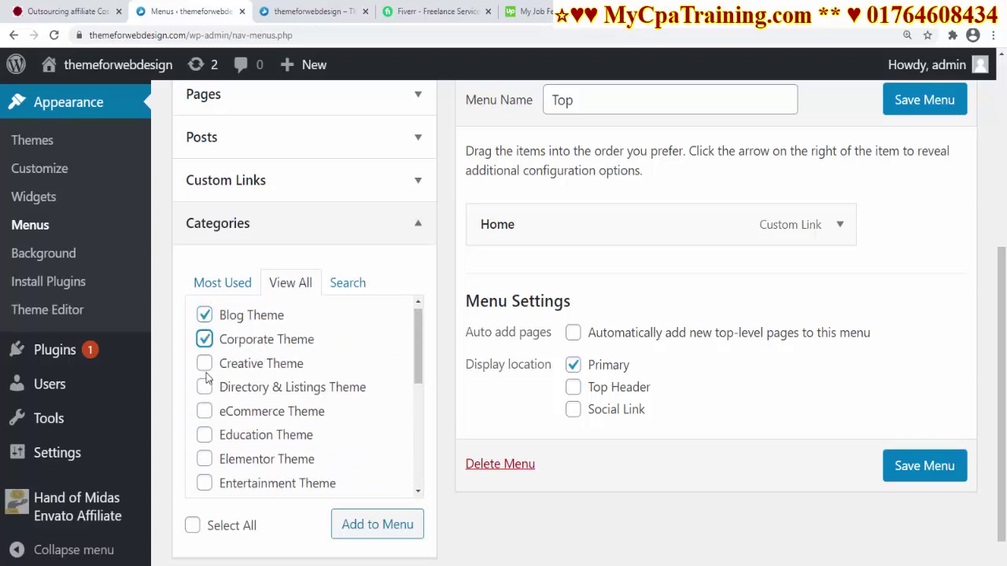
pyautogui.click(193, 526)
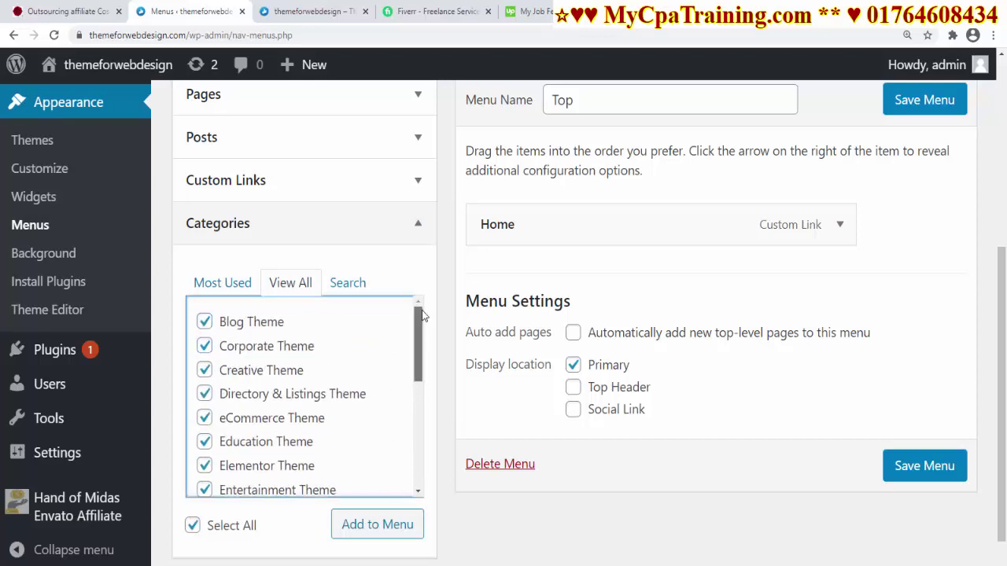
pyautogui.click(377, 525)
pyautogui.scroll(-1, 679, 336)
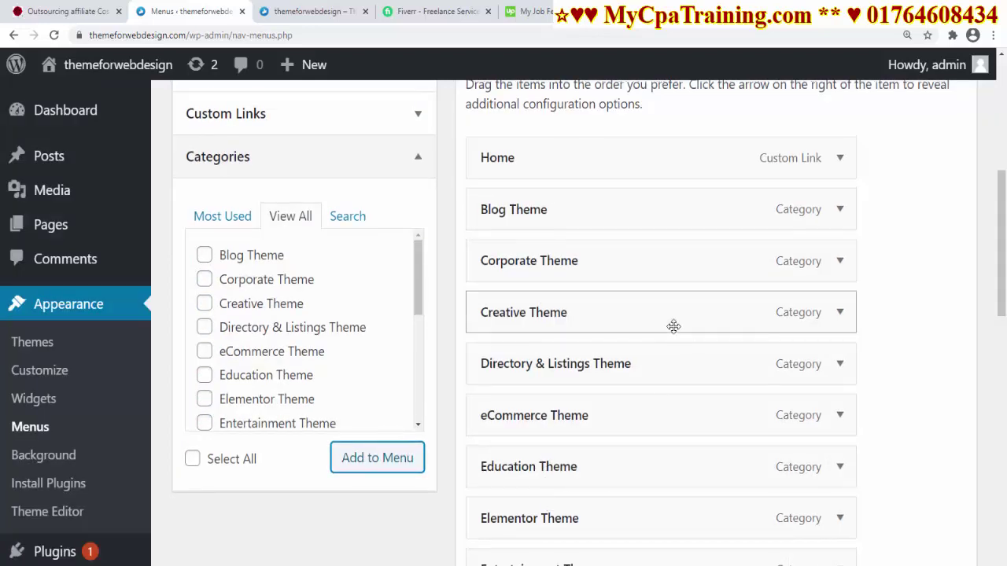
# Move eCommerce Theme and Wedding Theme up below Blog Theme, and display the Top menu in the Top Header location too.
pyautogui.scroll(1, 630, 314)
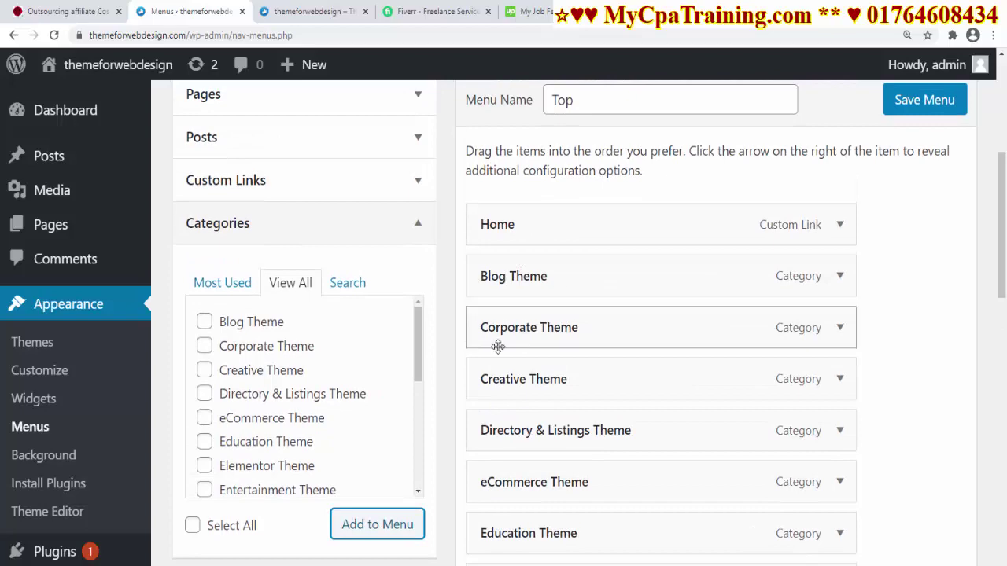
pyautogui.scroll(-3, 634, 363)
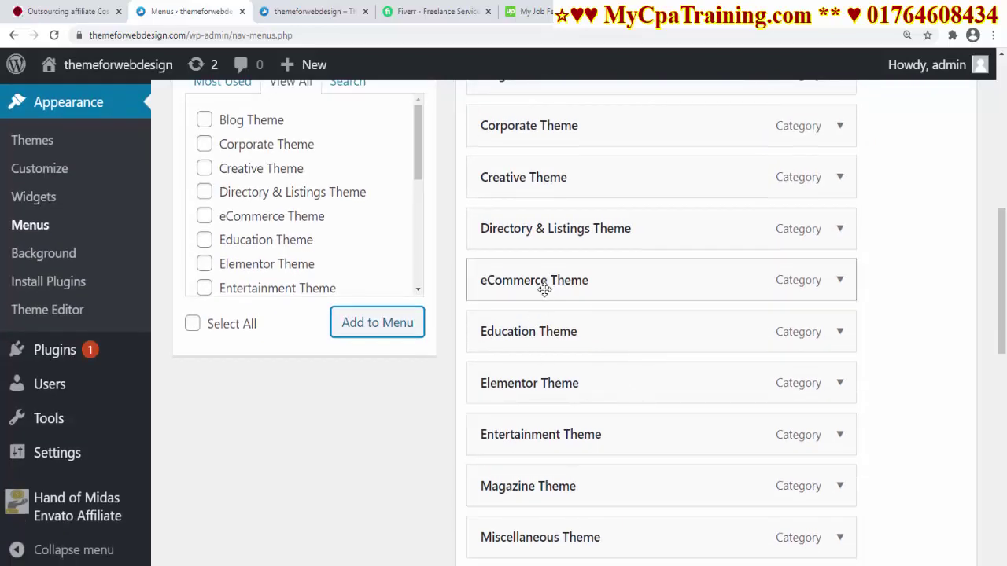
pyautogui.moveTo(542, 288); pyautogui.dragTo(542, 169)
pyautogui.scroll(2, 578, 323)
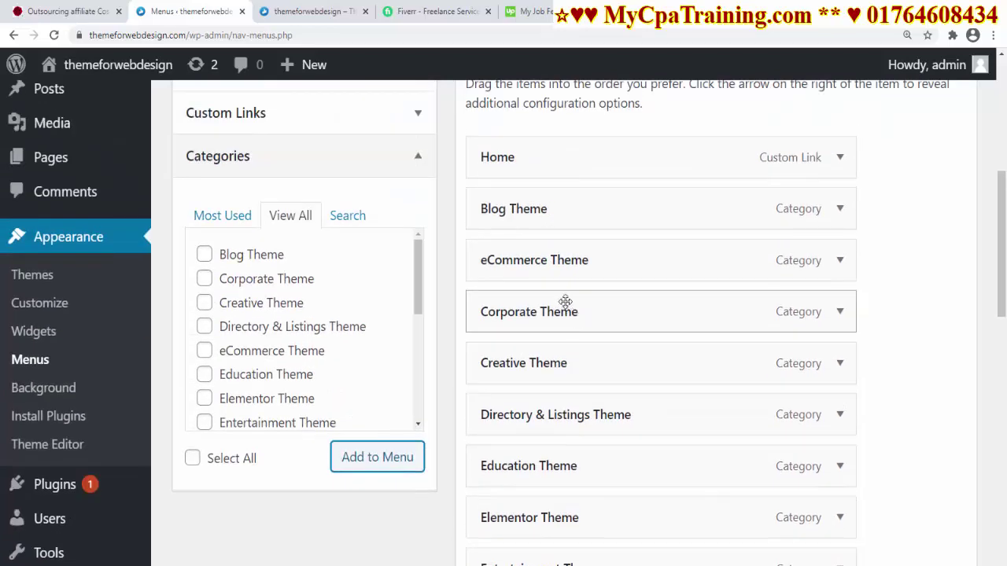
pyautogui.scroll(-9, 665, 393)
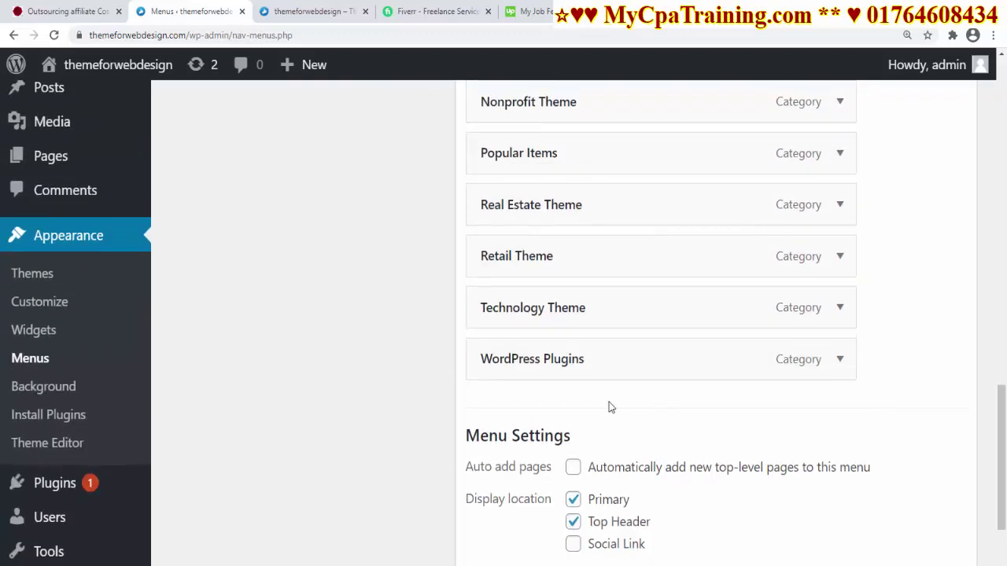
# Review the order of the category items in the Top menu's structure.
pyautogui.scroll(12, 703, 393)
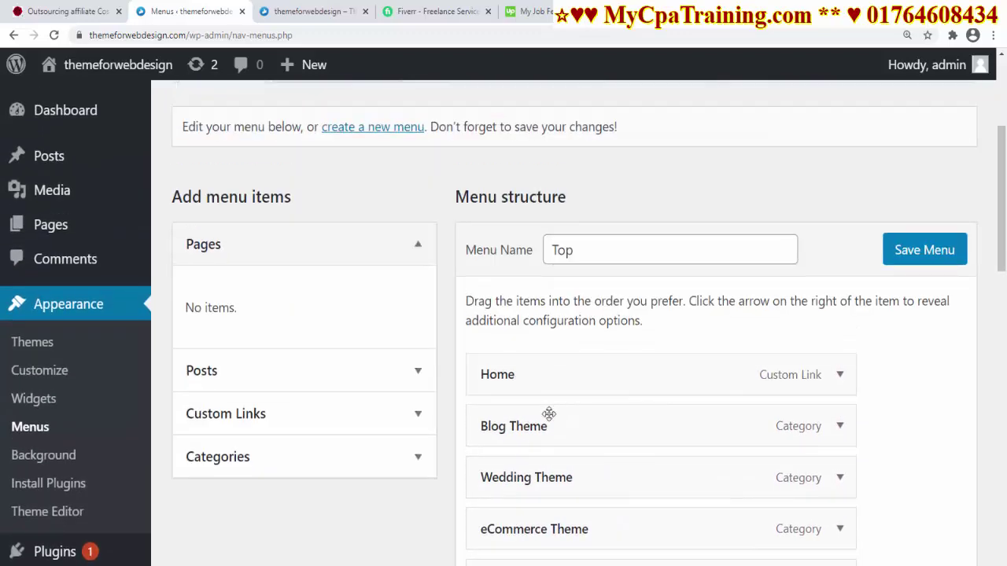
pyautogui.scroll(-12, 546, 414)
pyautogui.scroll(3, 546, 398)
pyautogui.scroll(10, 543, 374)
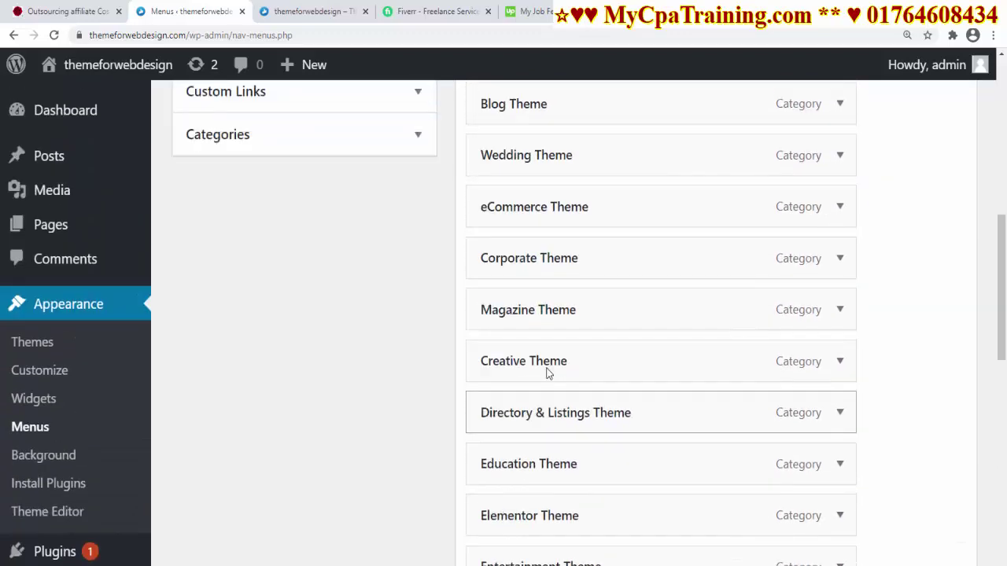
pyautogui.scroll(-3, 544, 367)
pyautogui.scroll(3, 546, 366)
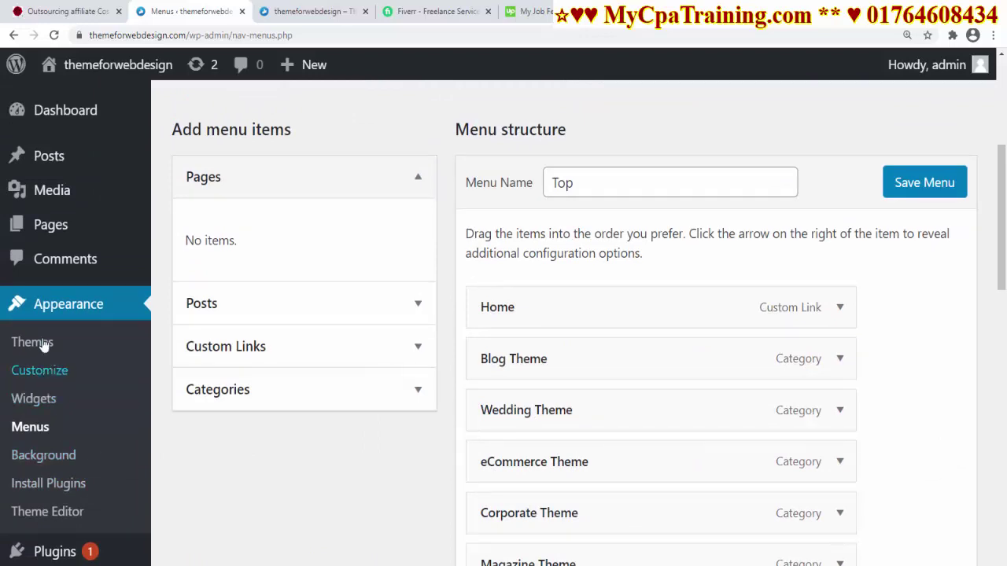
# Create a new post category named "Wordpress Theme" with None as its parent.
pyautogui.scroll(4, 74, 423)
pyautogui.moveTo(74, 164)
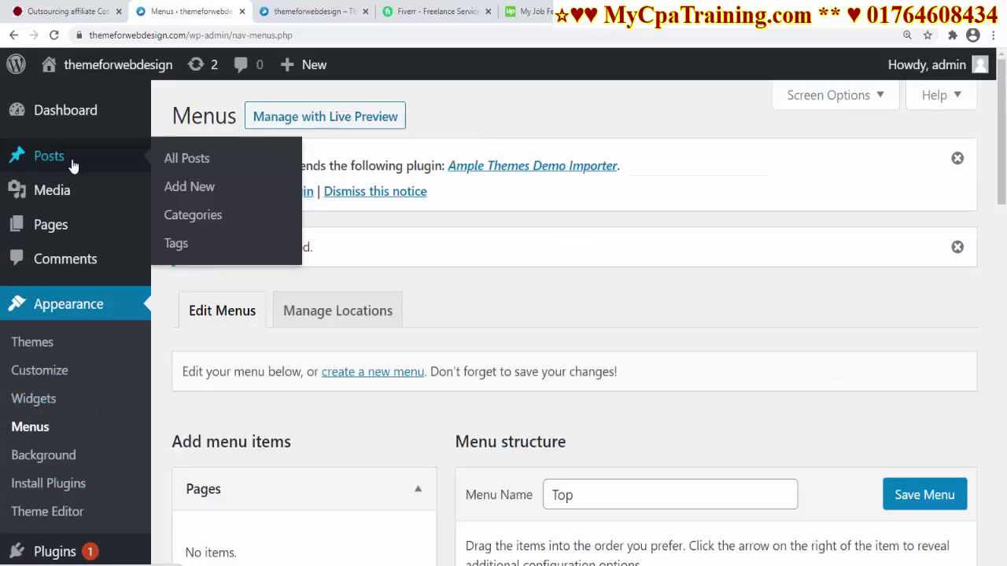
pyautogui.click(194, 214)
pyautogui.write('wordpress theme')
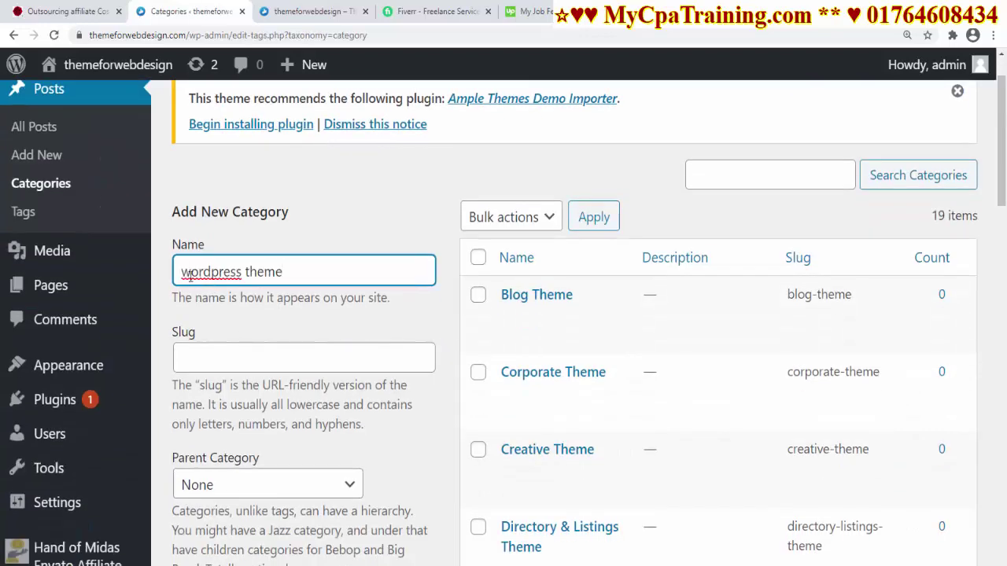
pyautogui.write('W')
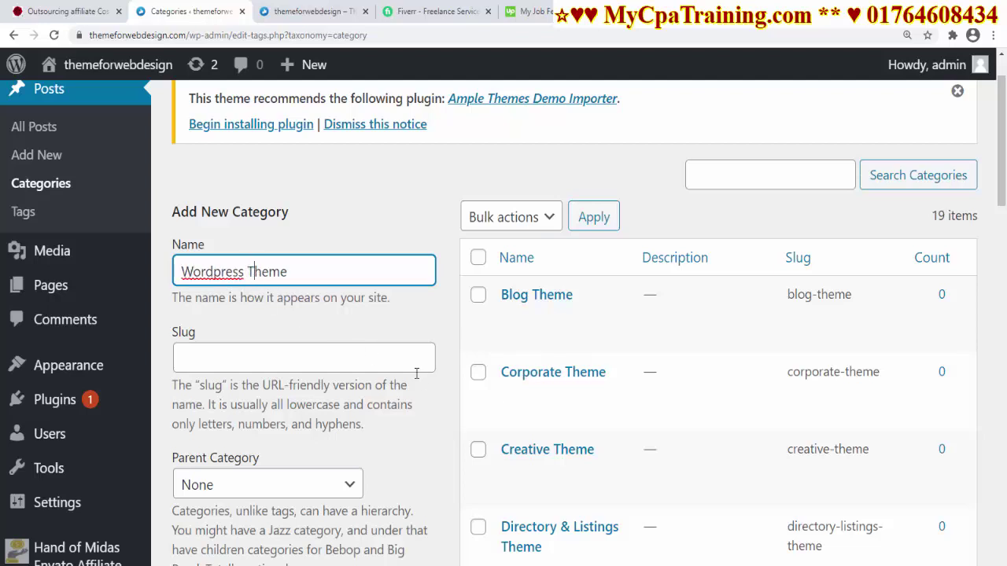
pyautogui.scroll(-7, 417, 373)
pyautogui.scroll(2, 378, 362)
pyautogui.click(233, 389)
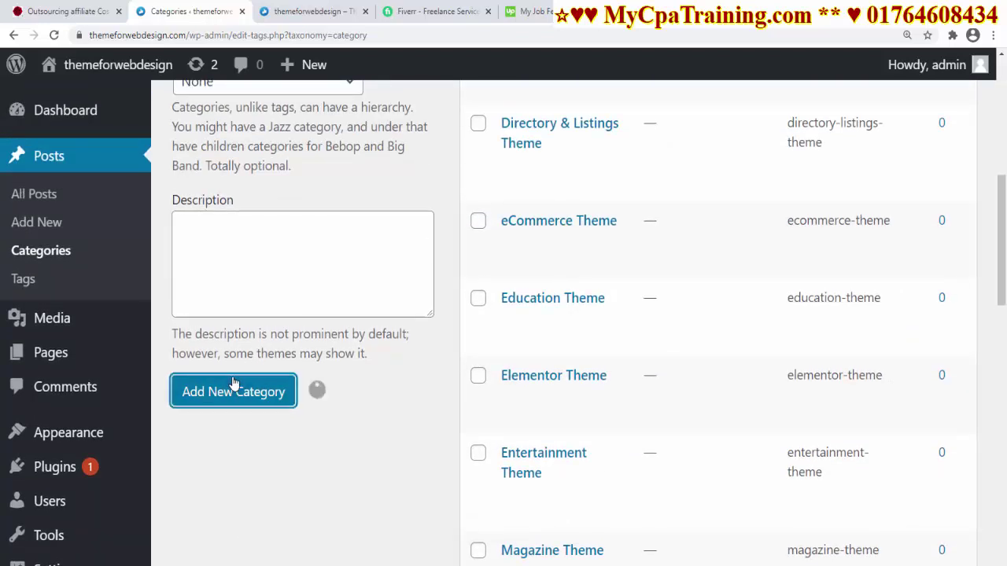
pyautogui.scroll(4, 476, 405)
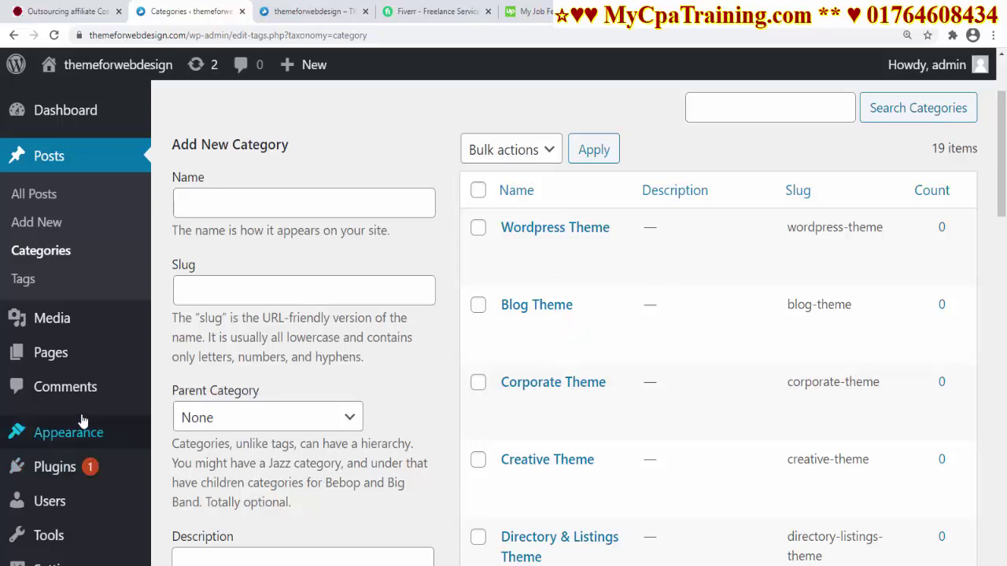
# Return to the menu editor and add the Wordpress Theme category to the Top menu.
pyautogui.moveTo(59, 446)
pyautogui.click(188, 445)
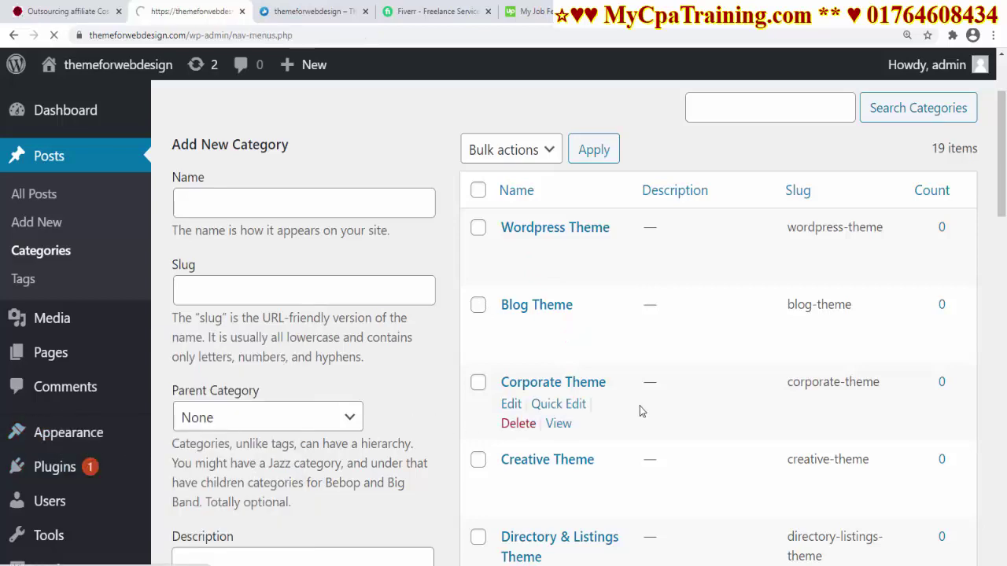
pyautogui.scroll(-3, 620, 393)
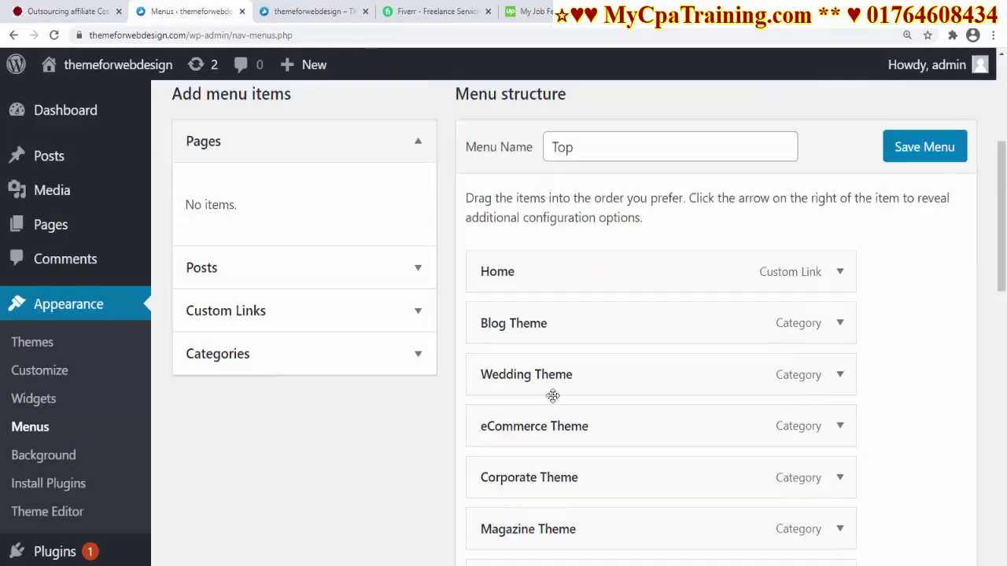
pyautogui.click(394, 377)
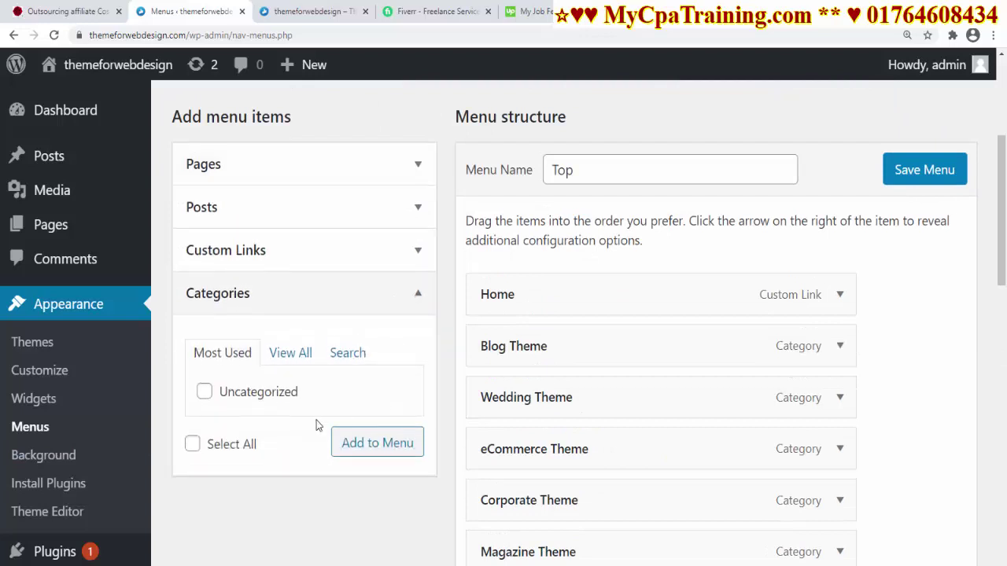
pyautogui.click(303, 354)
pyautogui.scroll(-5, 236, 511)
pyautogui.click(204, 544)
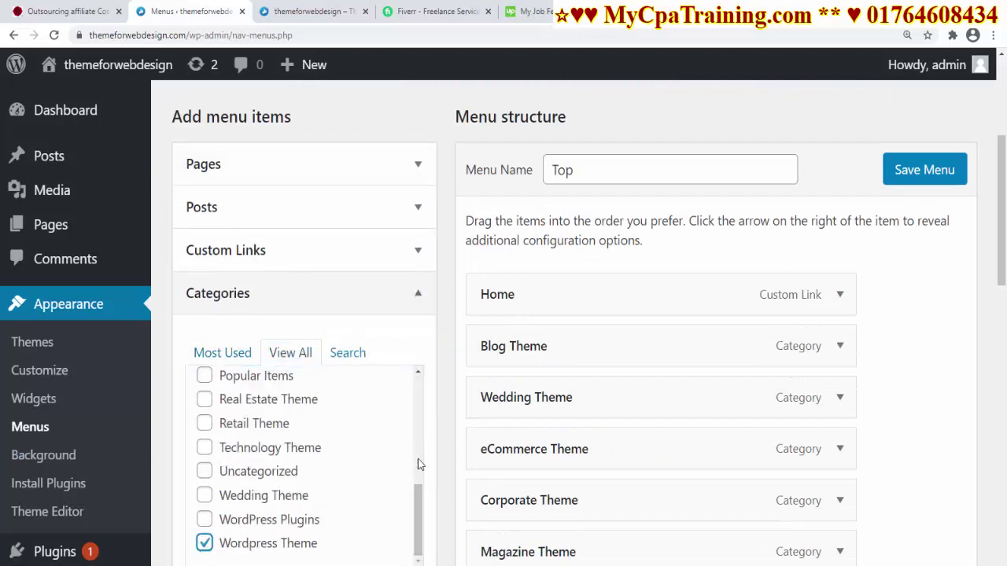
pyautogui.scroll(-3, 440, 438)
pyautogui.click(376, 401)
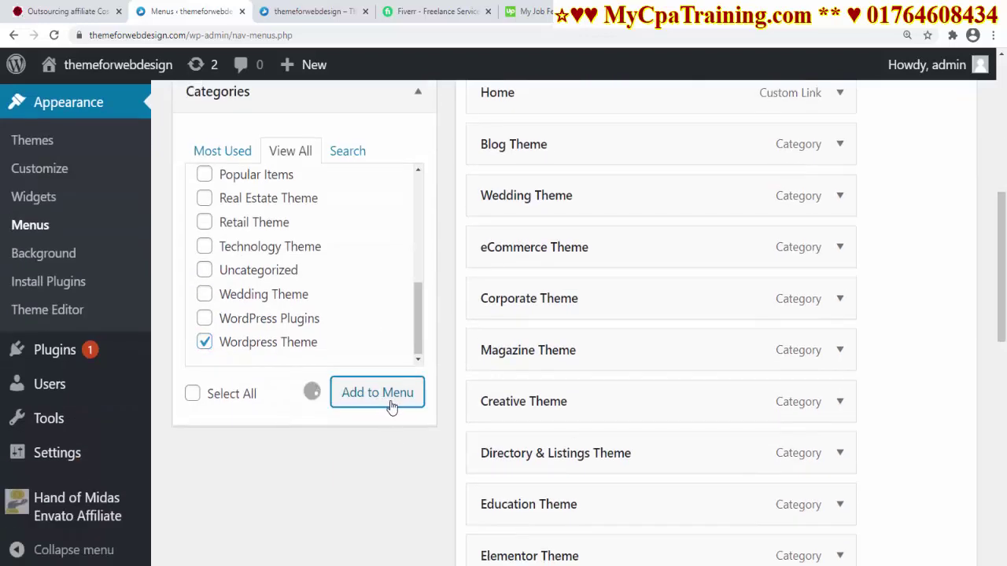
# Move the Wordpress Theme item up to directly below Home in the Top menu's structure.
pyautogui.scroll(-7, 779, 432)
pyautogui.scroll(-2, 777, 435)
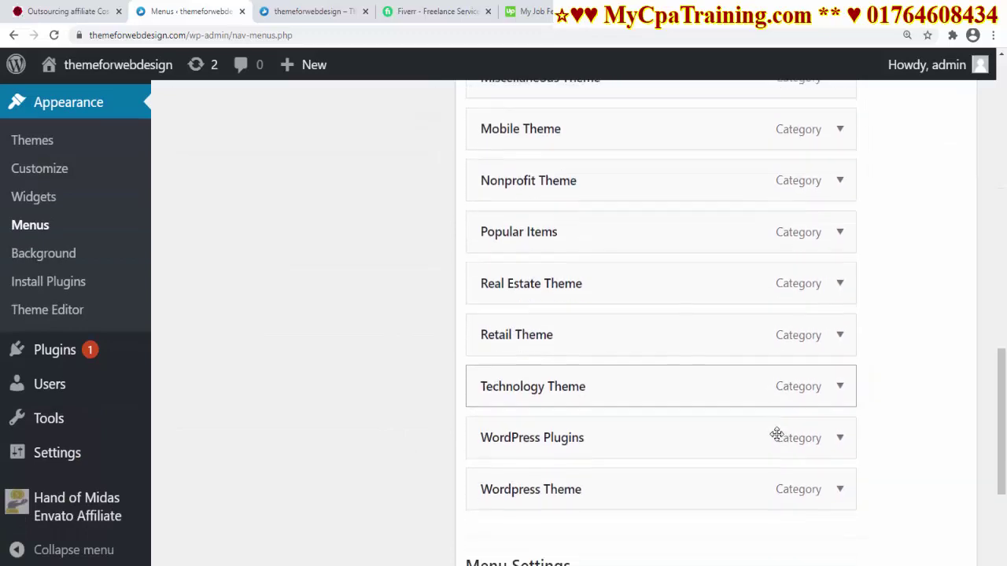
pyautogui.moveTo(586, 398); pyautogui.dragTo(582, 342)
pyautogui.scroll(-2, 917, 383)
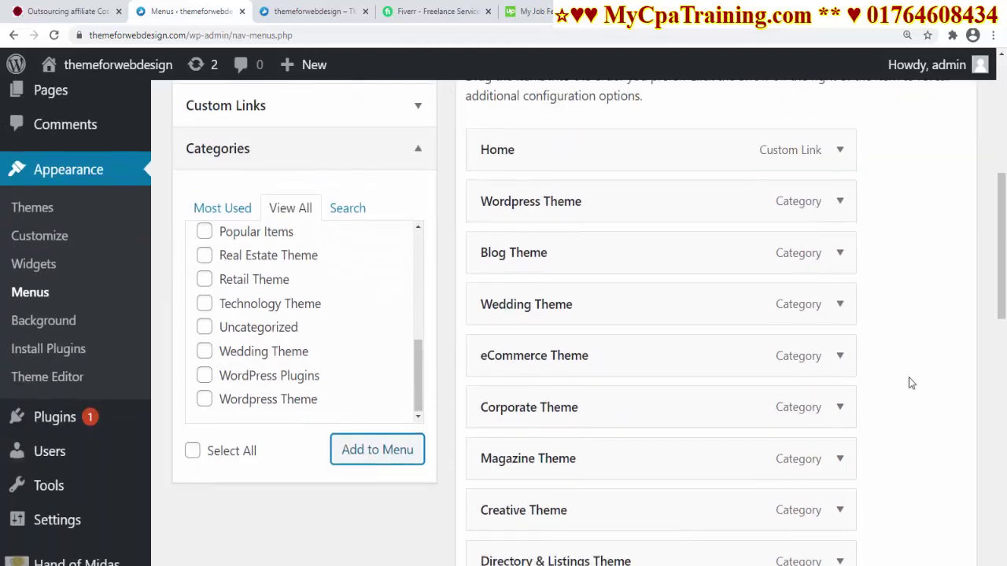
# Nest every theme category from Blog Theme through Technology Theme under Wordpress Theme, leaving WordPress Plugins at top level, and save the menu.
pyautogui.moveTo(538, 259); pyautogui.dragTo(574, 264)
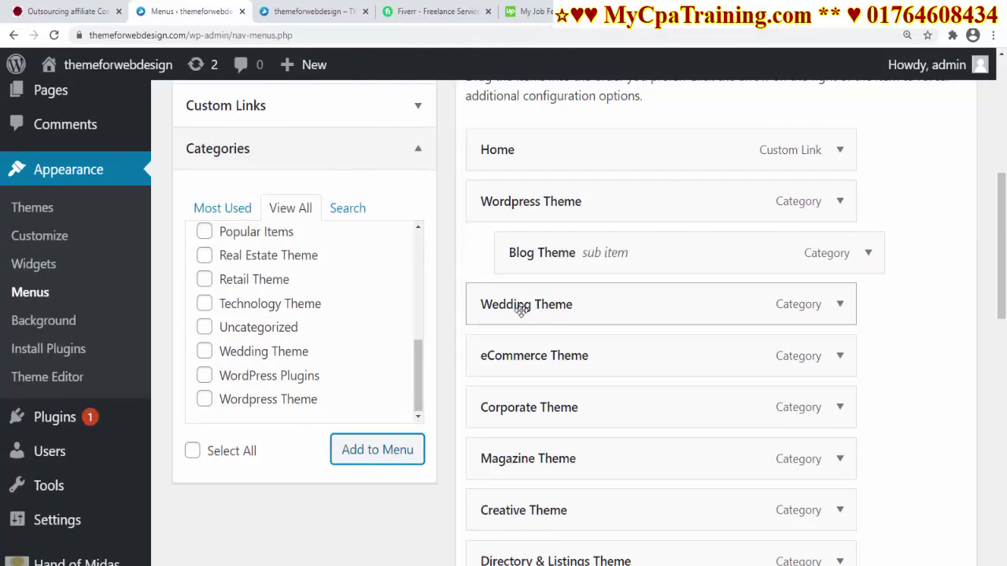
pyautogui.moveTo(521, 311); pyautogui.dragTo(550, 306)
pyautogui.scroll(-7, 543, 346)
pyautogui.moveTo(508, 428); pyautogui.dragTo(543, 433)
pyautogui.scroll(-3, 606, 358)
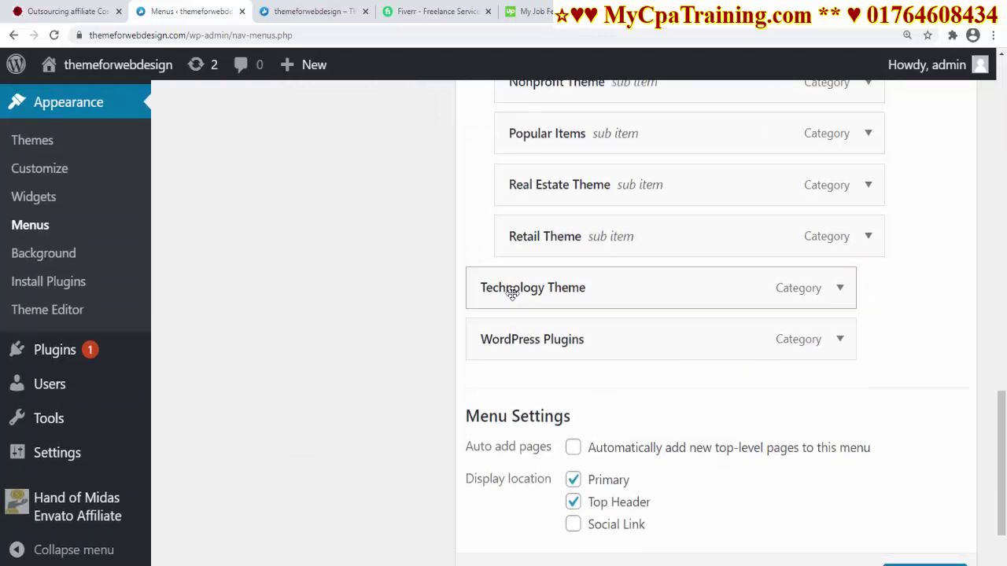
pyautogui.moveTo(512, 293); pyautogui.dragTo(550, 289)
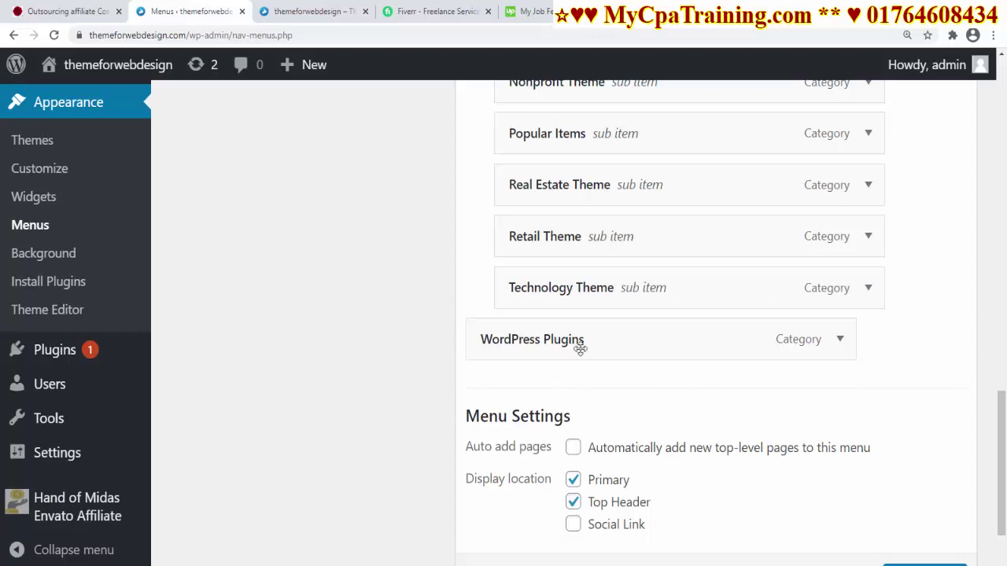
pyautogui.scroll(8, 572, 191)
pyautogui.scroll(2, 563, 136)
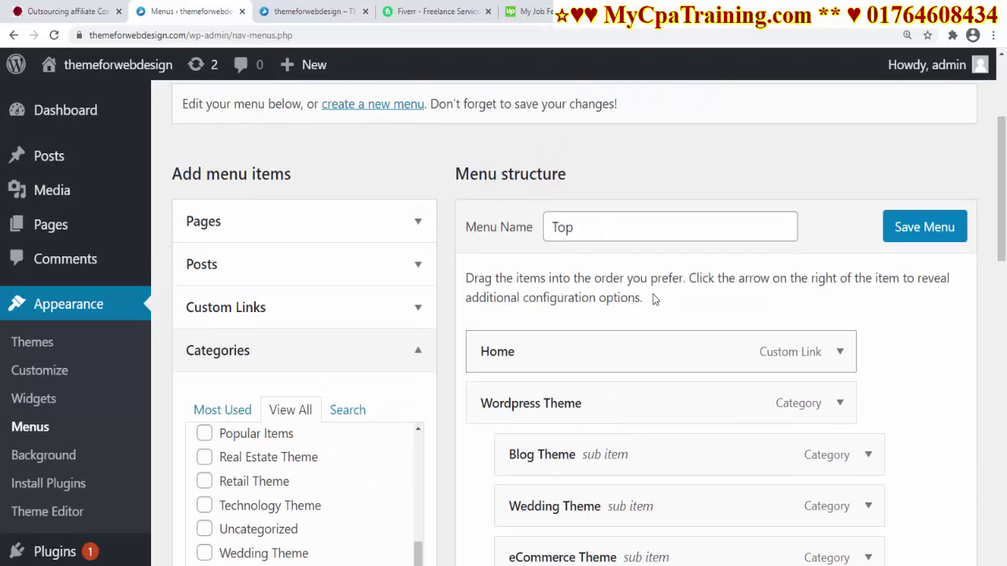
pyautogui.click(907, 237)
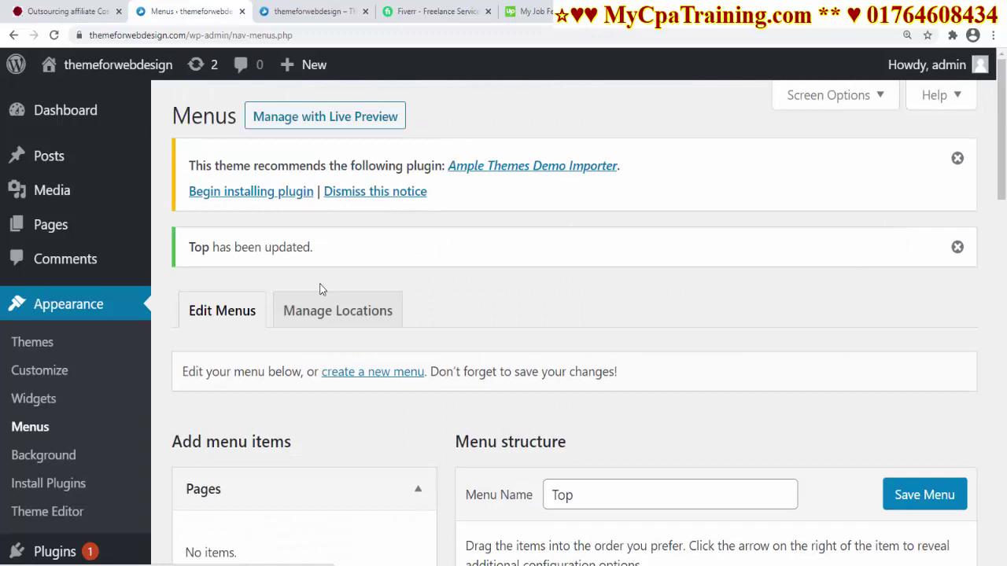
# View the live site in a new tab, examine the Wordpress Theme submenu, and open its Magazine Theme category in another tab.
pyautogui.moveTo(110, 65)
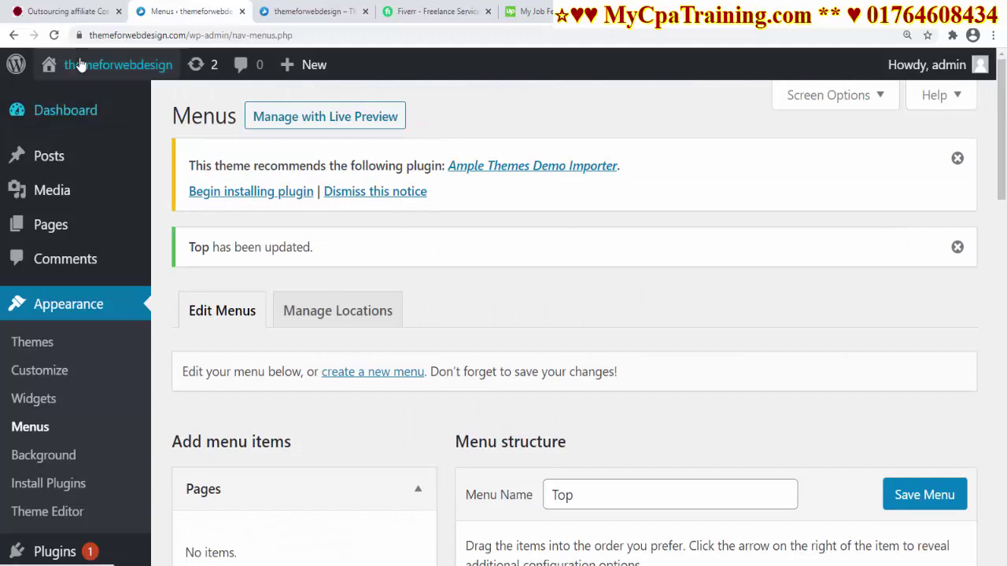
pyautogui.rightClick(77, 101)
pyautogui.click(124, 110)
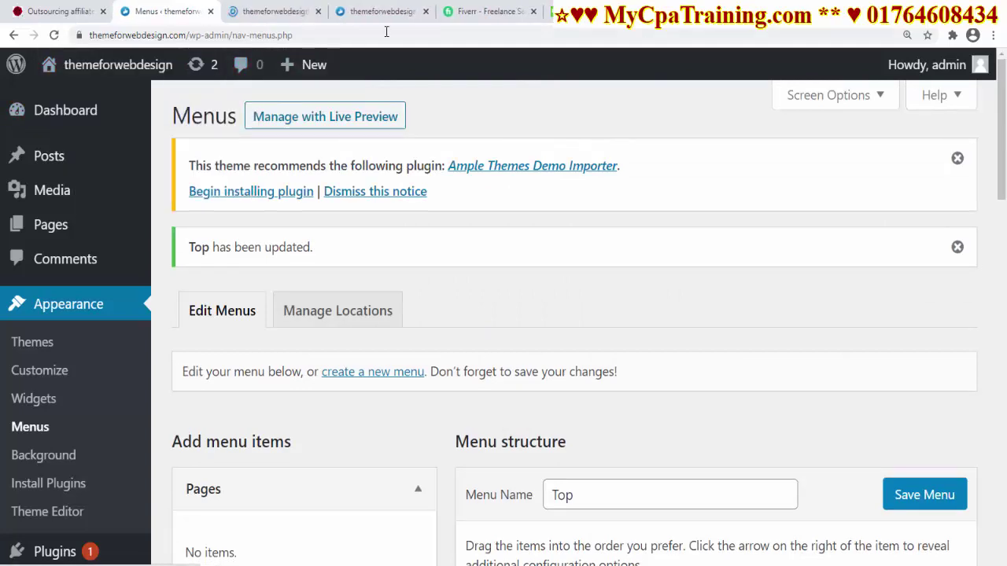
pyautogui.click(311, 11)
pyautogui.moveTo(436, 135)
pyautogui.scroll(-4, 425, 276)
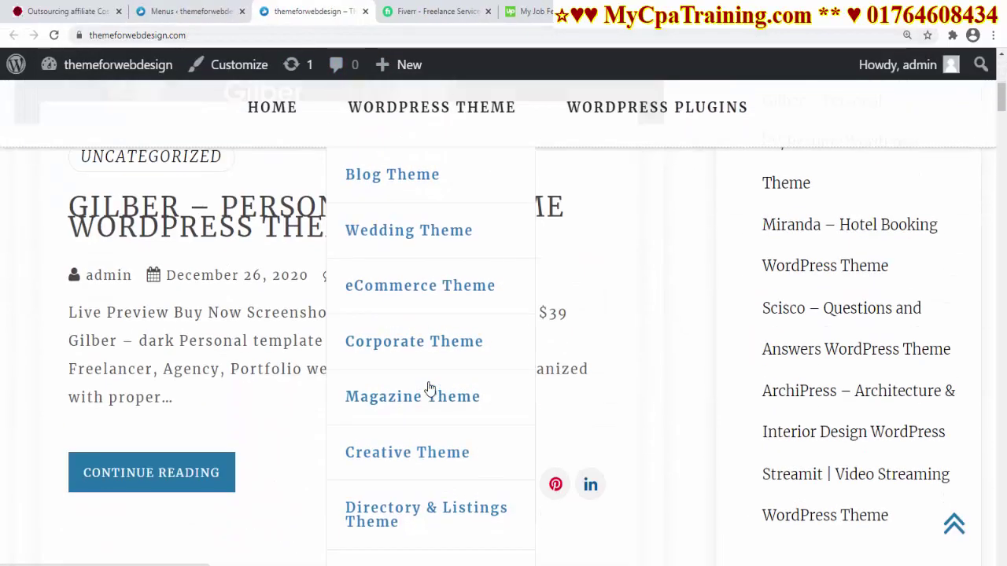
pyautogui.scroll(4, 420, 490)
pyautogui.keyDown('ctrl'); pyautogui.click(412, 409); pyautogui.keyUp('ctrl')
pyautogui.scroll(-5, 491, 294)
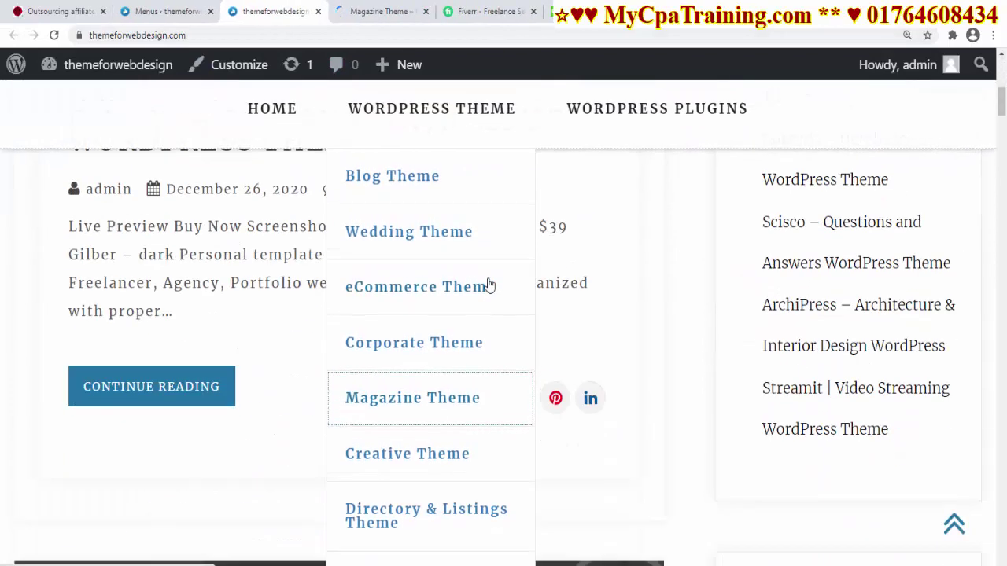
pyautogui.scroll(5, 521, 275)
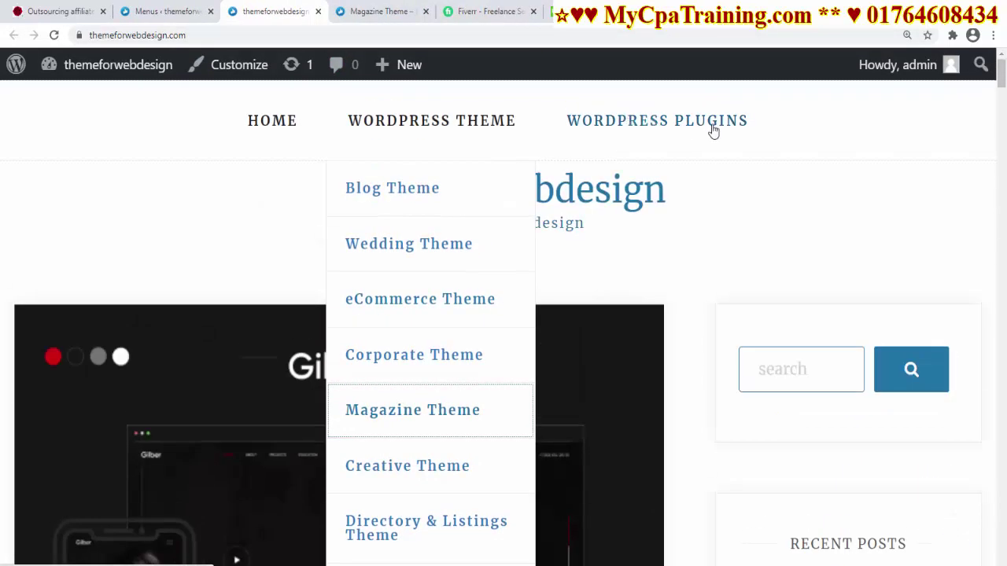
# Look through the homepage's posts and sidebar, including the Categories list, and return to the header.
pyautogui.click(722, 269)
pyautogui.scroll(-15, 543, 393)
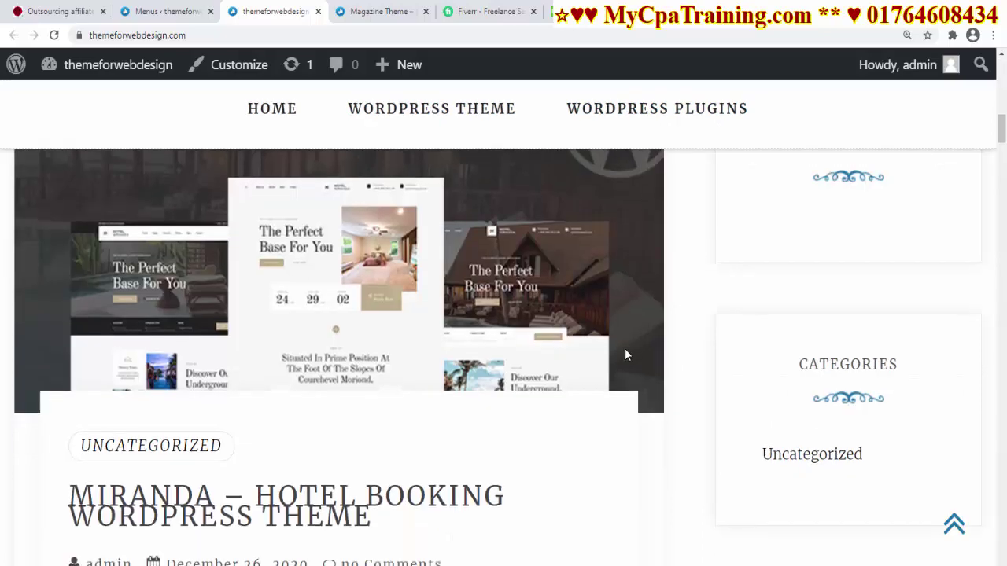
pyautogui.scroll(-5, 591, 462)
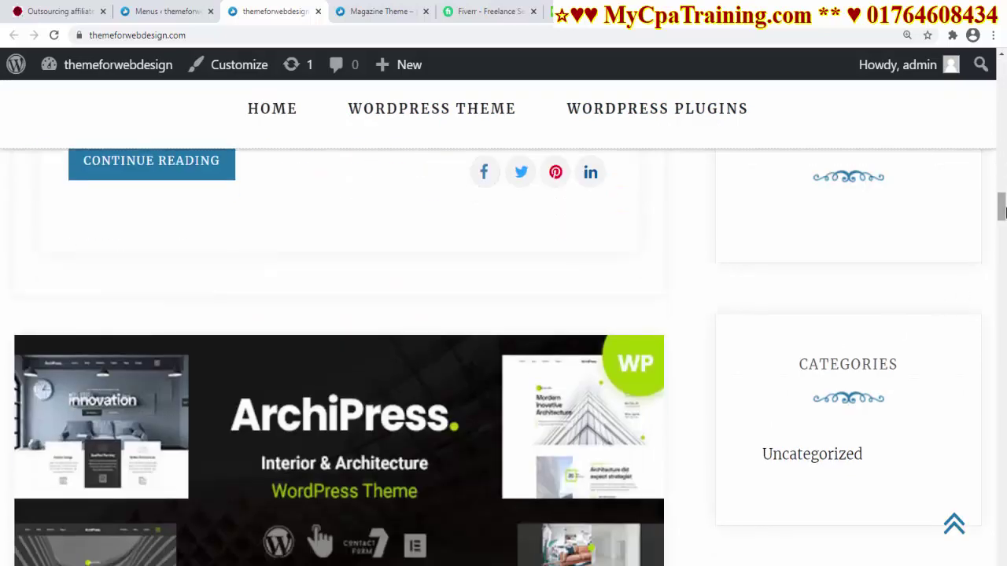
pyautogui.moveTo(1002, 211)
pyautogui.mouseDown()
pyautogui.moveTo(1002, 547)
pyautogui.moveTo(1000, 198)
pyautogui.mouseUp()
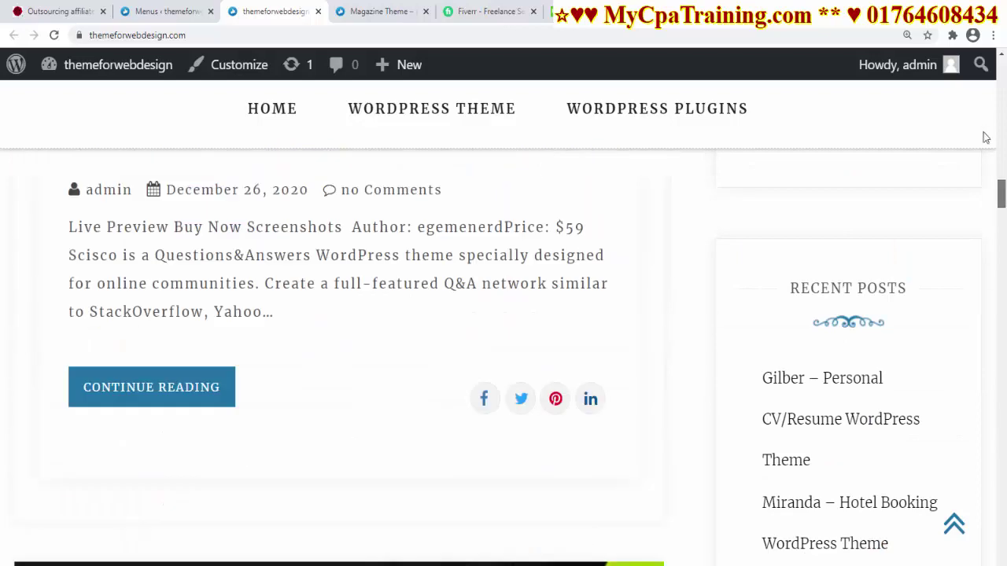
pyautogui.moveTo(986, 138); pyautogui.dragTo(990, 74)
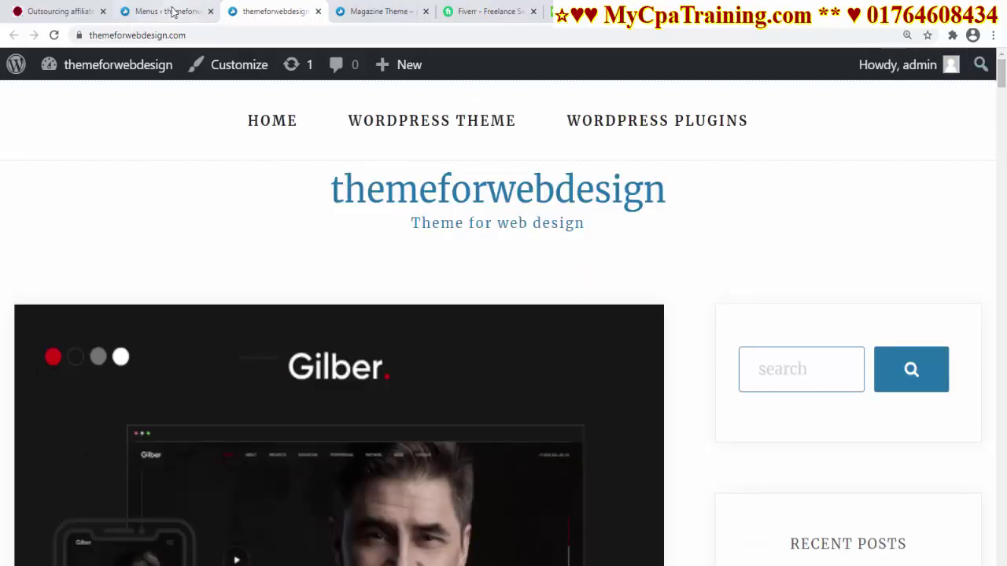
# Return to the admin area, open the list of all posts, and select the Gilber – Personal CV/Resume WordPress Theme post.
pyautogui.click(167, 11)
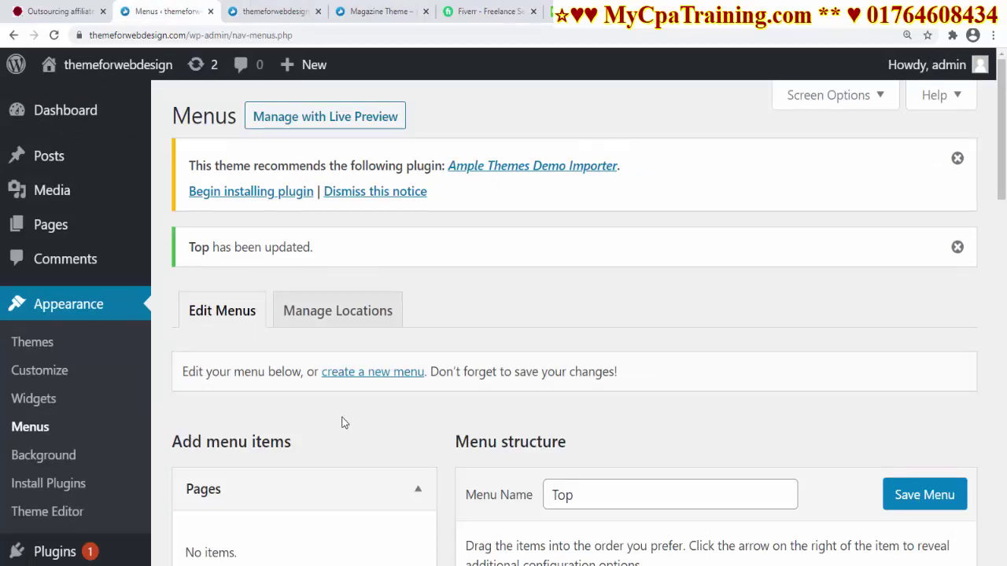
pyautogui.scroll(-5, 463, 371)
pyautogui.scroll(6, 448, 364)
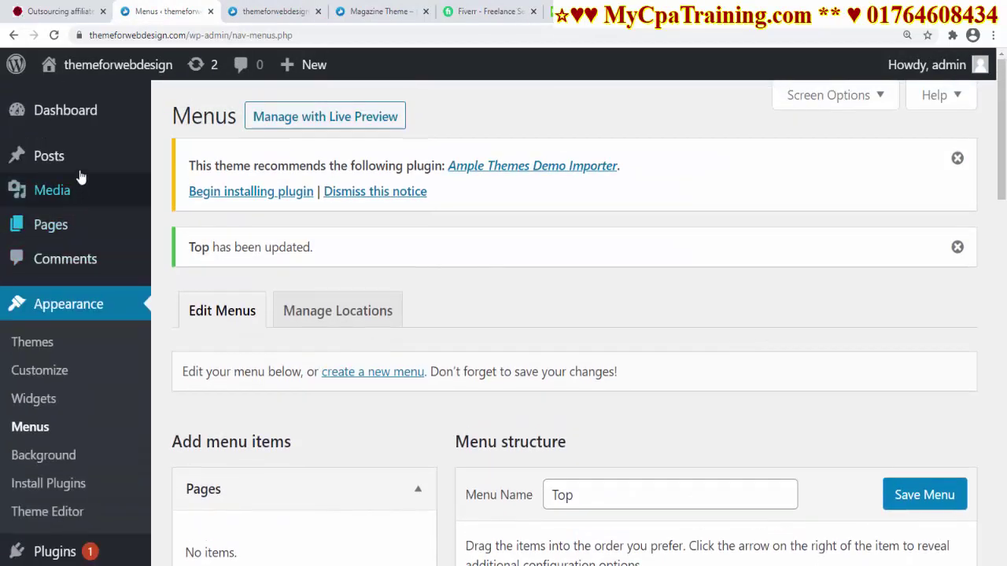
pyautogui.click(76, 169)
pyautogui.scroll(-1, 192, 293)
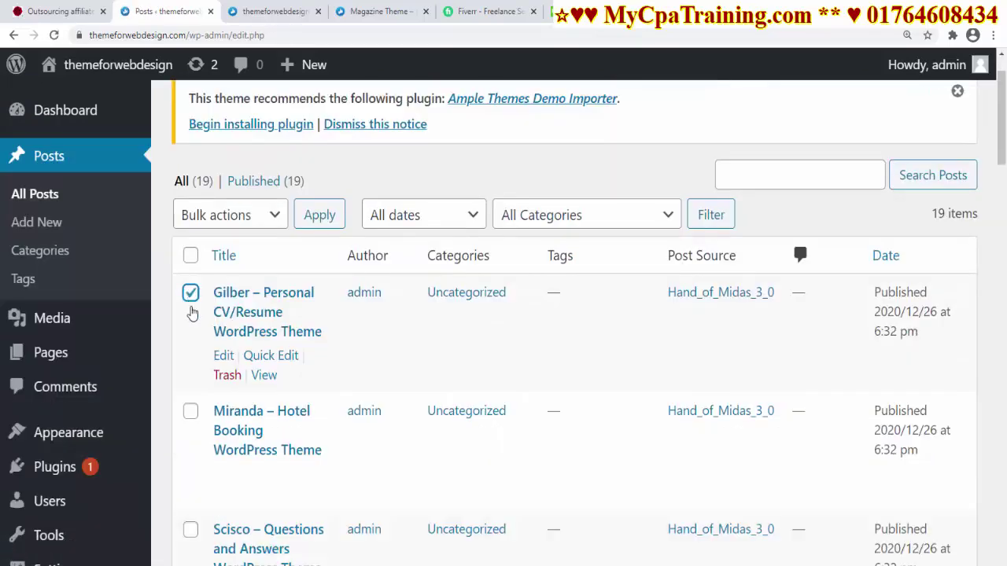
pyautogui.scroll(-3, 356, 323)
pyautogui.scroll(2, 253, 292)
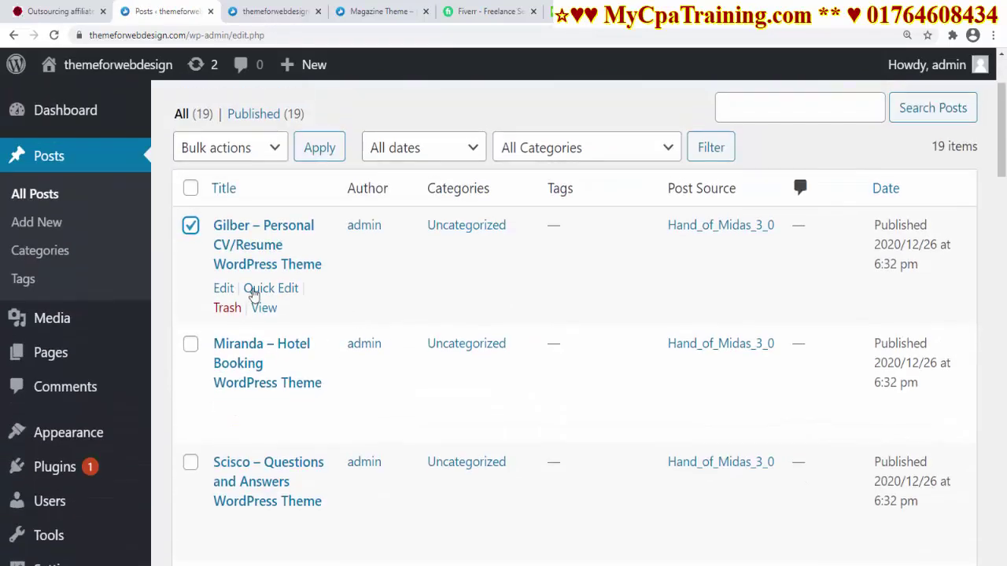
# Open the Gilber post for editing in a new tab, and close the Magazine Theme and homepage tabs.
pyautogui.keyDown('ctrl'); pyautogui.click(223, 291); pyautogui.keyUp('ctrl')
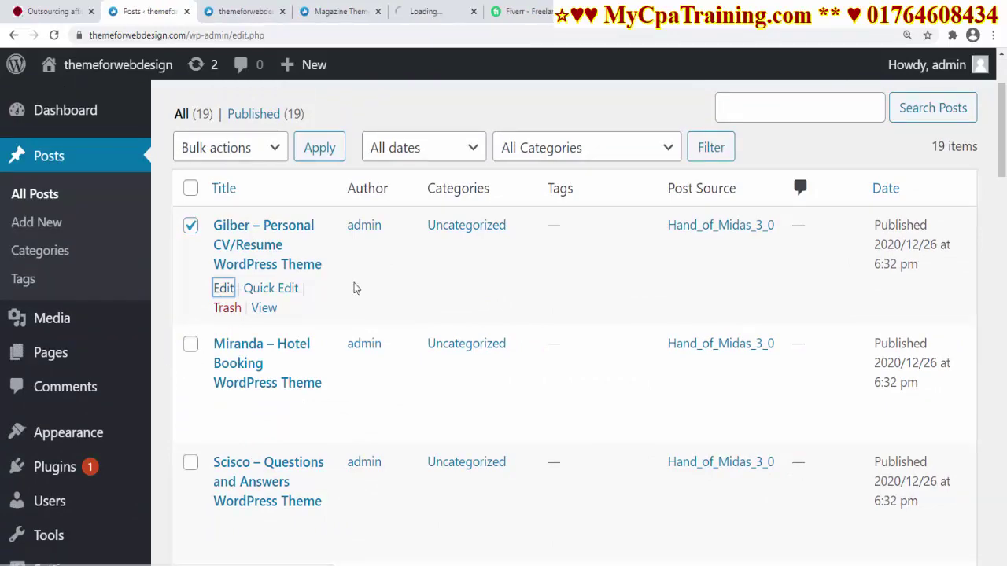
pyautogui.click(378, 11)
pyautogui.click(282, 11)
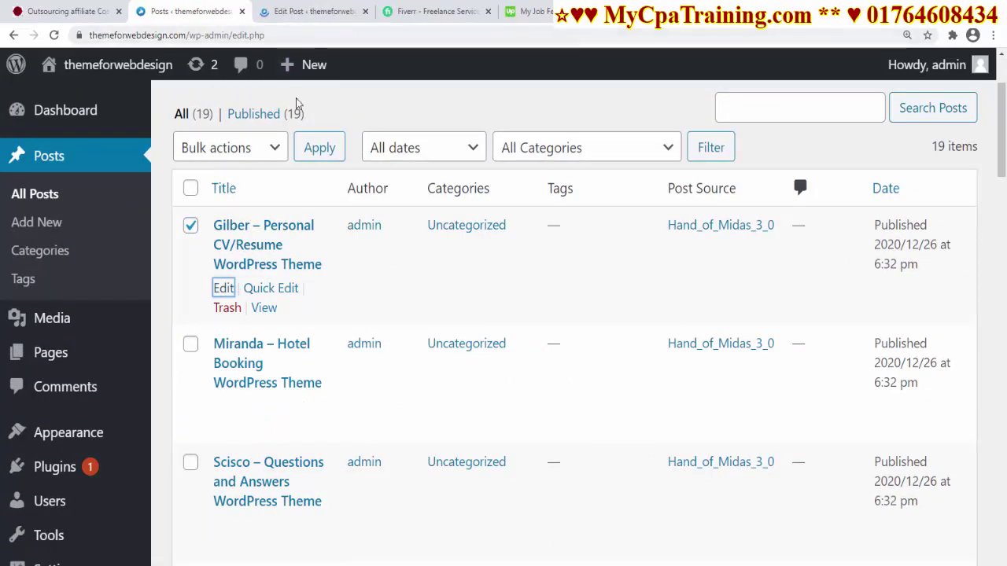
pyautogui.click(308, 12)
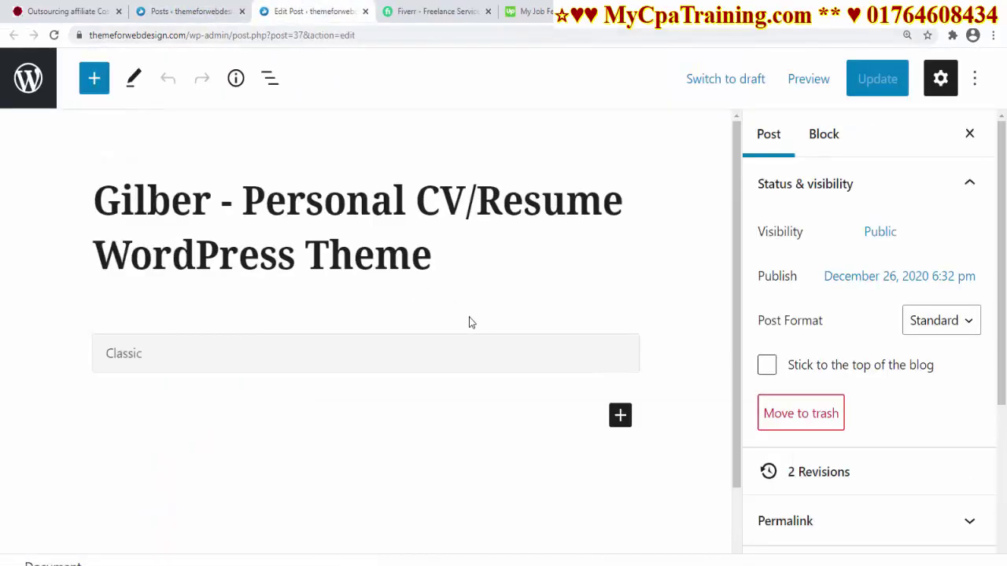
# Read the Gilber post's full content in the editor, from the title to the Professional Support section and back.
pyautogui.scroll(-5, 469, 317)
pyautogui.scroll(5, 385, 330)
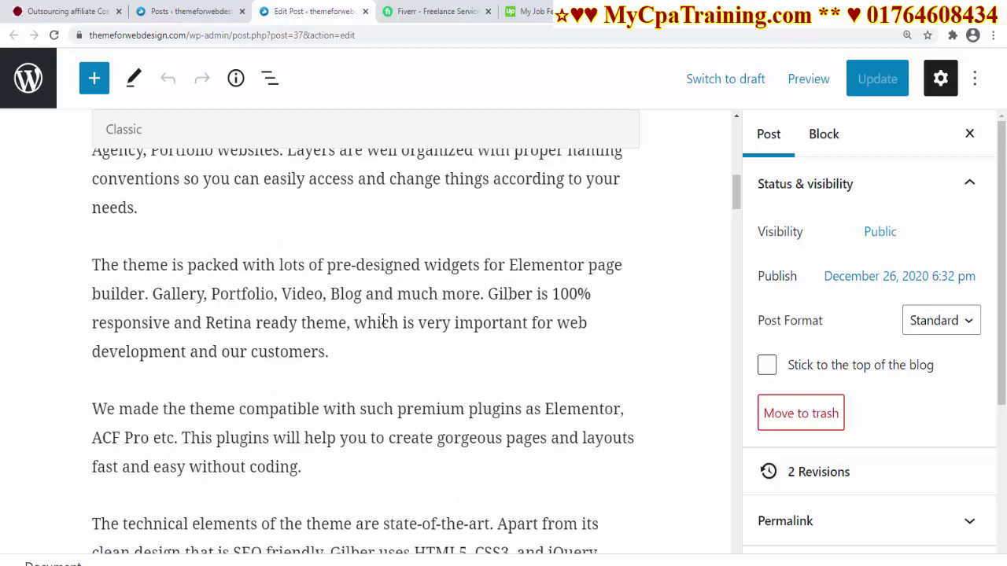
pyautogui.scroll(-10, 397, 354)
pyautogui.scroll(-15, 395, 367)
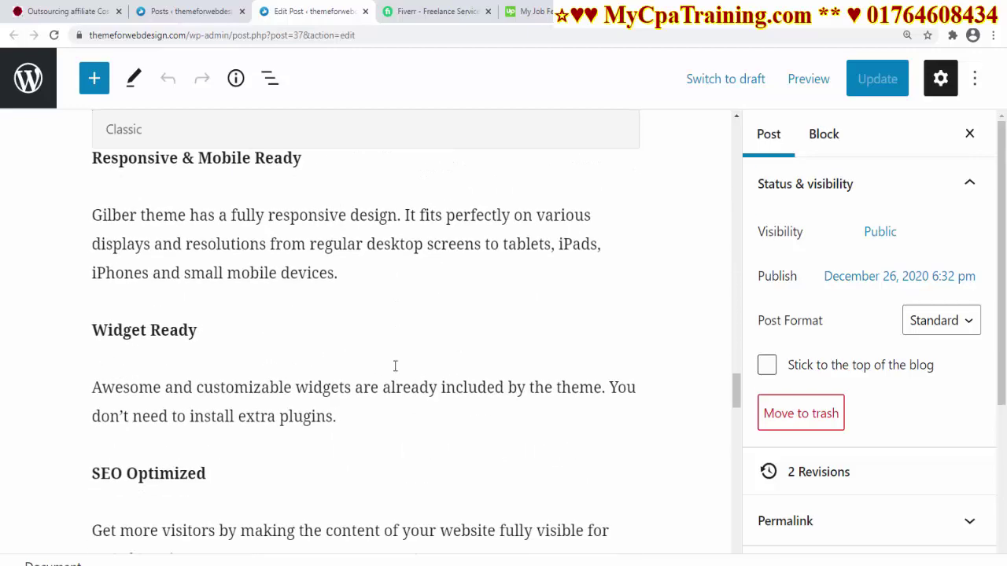
pyautogui.scroll(-5, 394, 361)
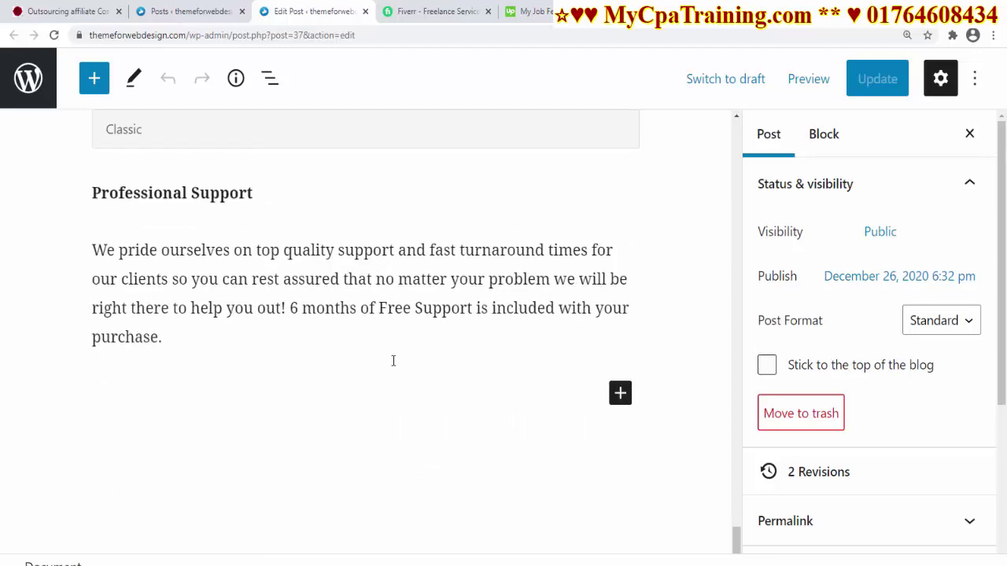
pyautogui.scroll(8, 394, 360)
pyautogui.scroll(20, 393, 361)
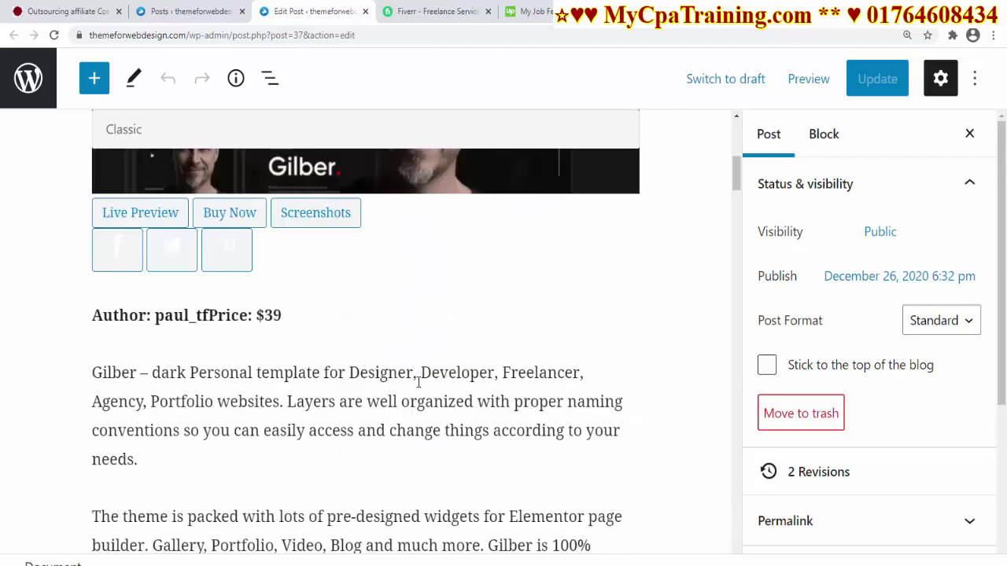
pyautogui.scroll(5, 415, 382)
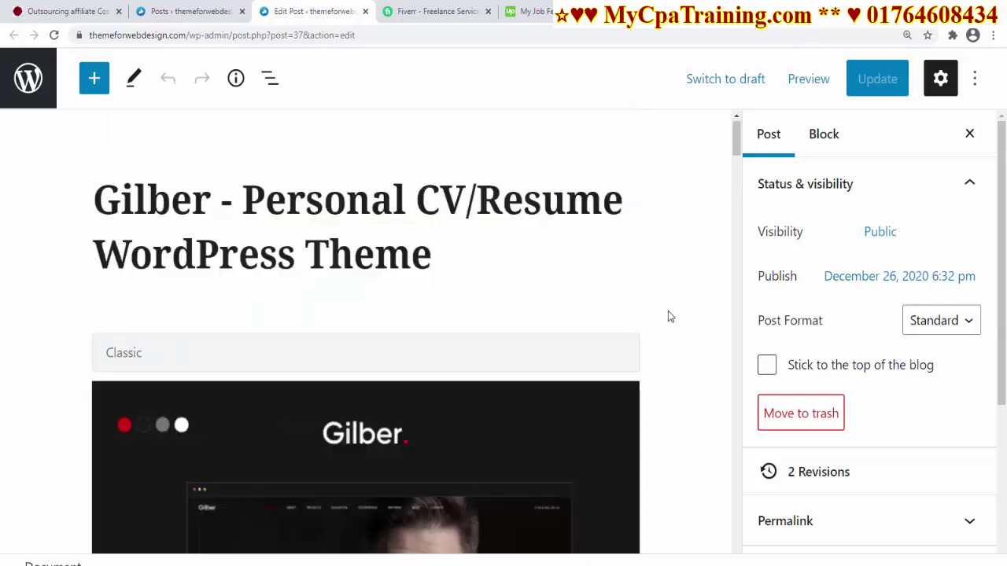
# Examine the Gilber post's feature sections for clues to its category, including Elementor Page Builder, ACF Pro and Contact Form 7.
pyautogui.scroll(-12, 668, 315)
pyautogui.scroll(-10, 661, 354)
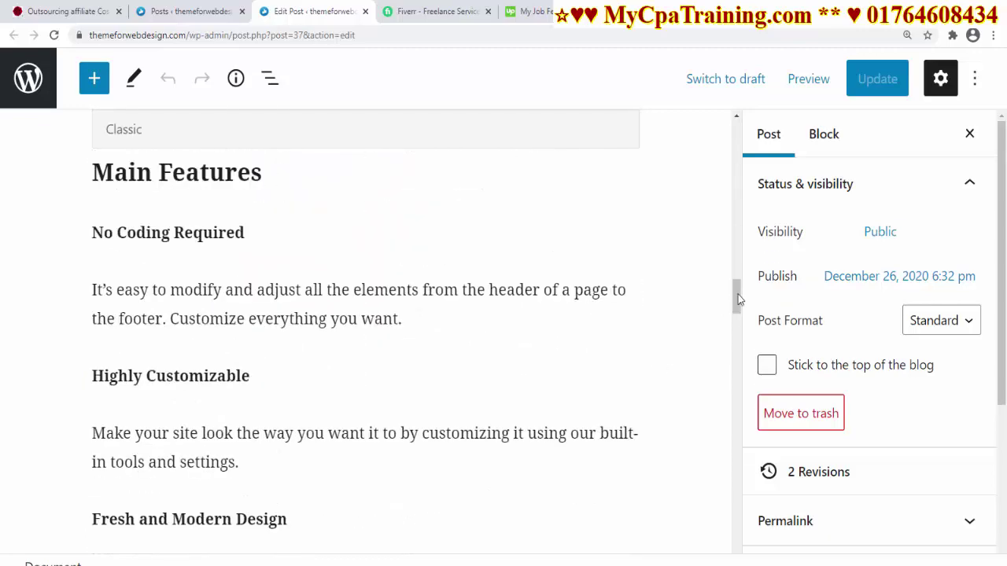
pyautogui.moveTo(735, 292); pyautogui.dragTo(748, 441)
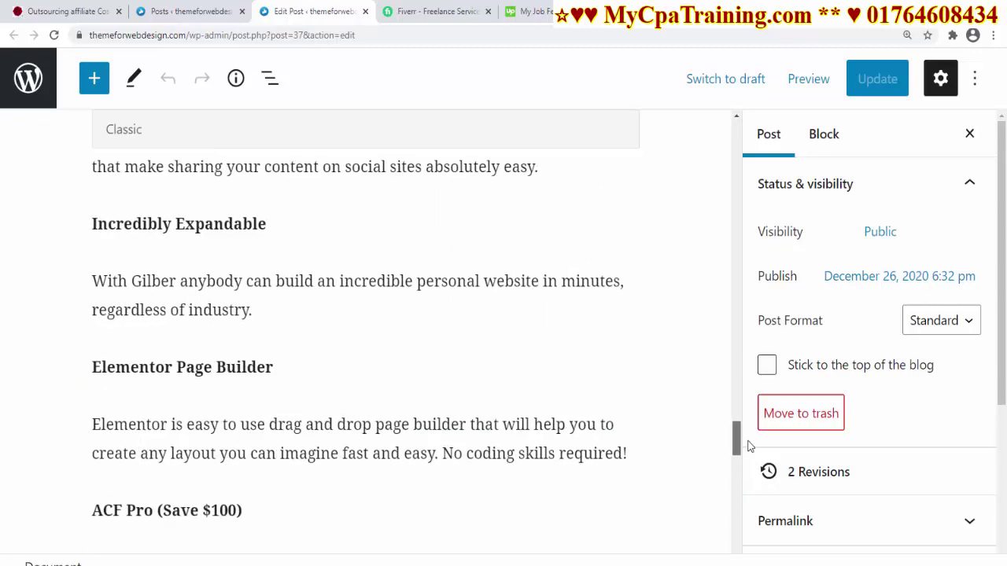
pyautogui.click(236, 360)
pyautogui.click(362, 291)
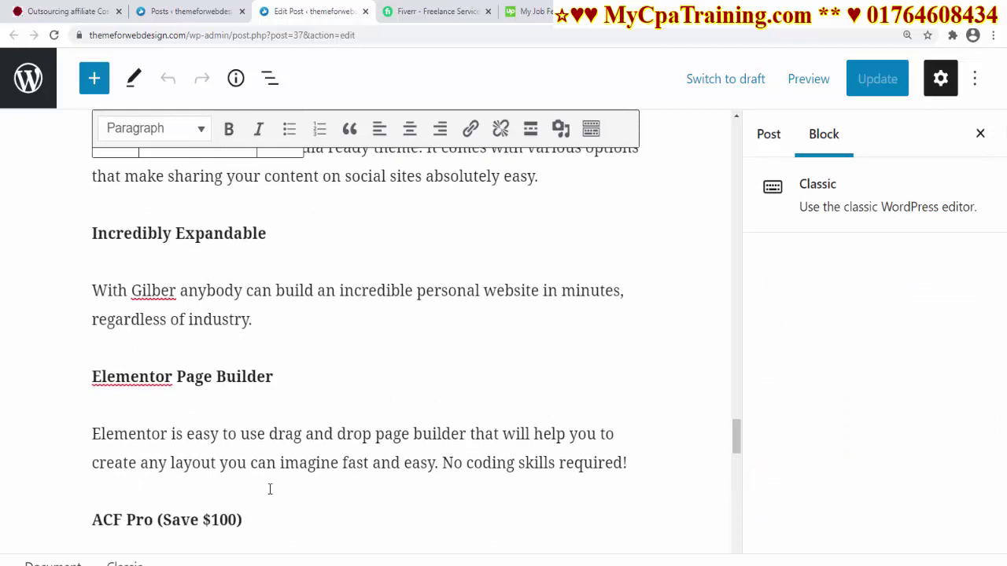
pyautogui.click(230, 517)
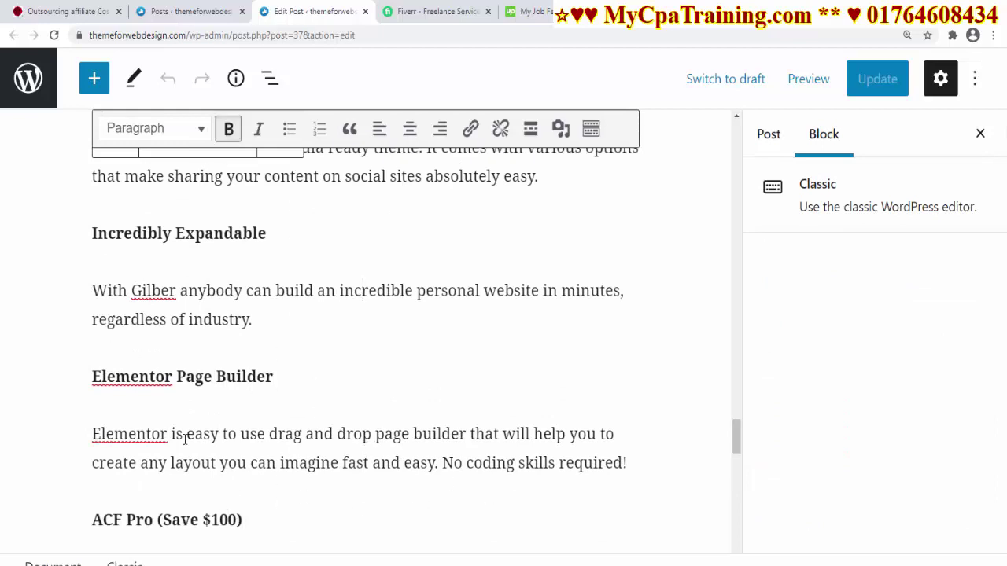
pyautogui.scroll(-3, 563, 455)
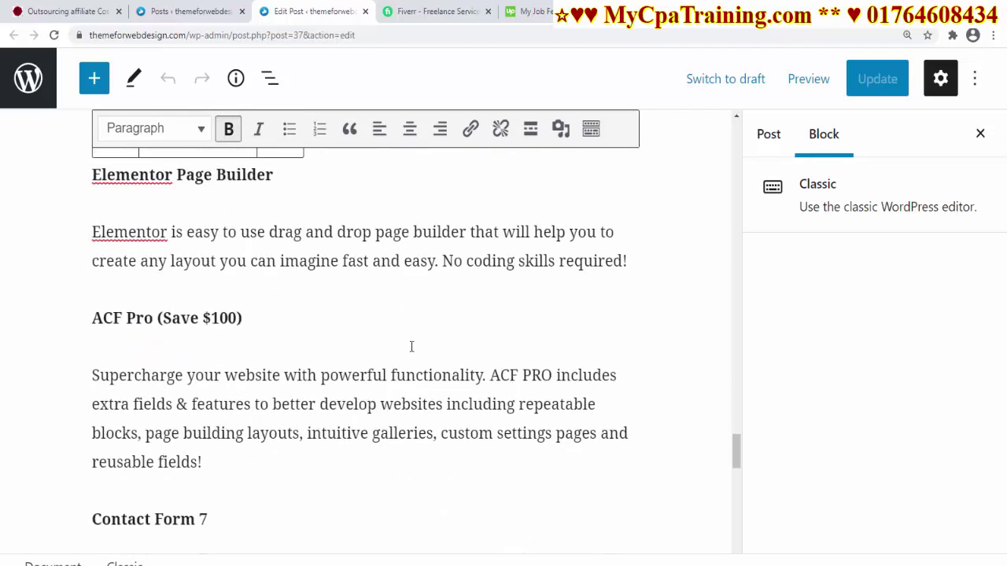
pyautogui.scroll(-7, 416, 398)
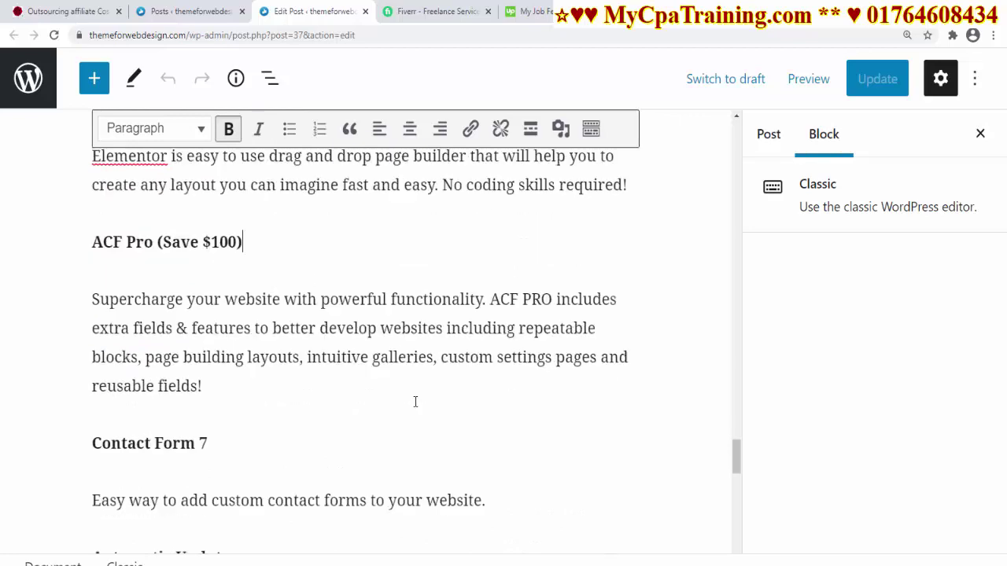
pyautogui.scroll(5, 423, 389)
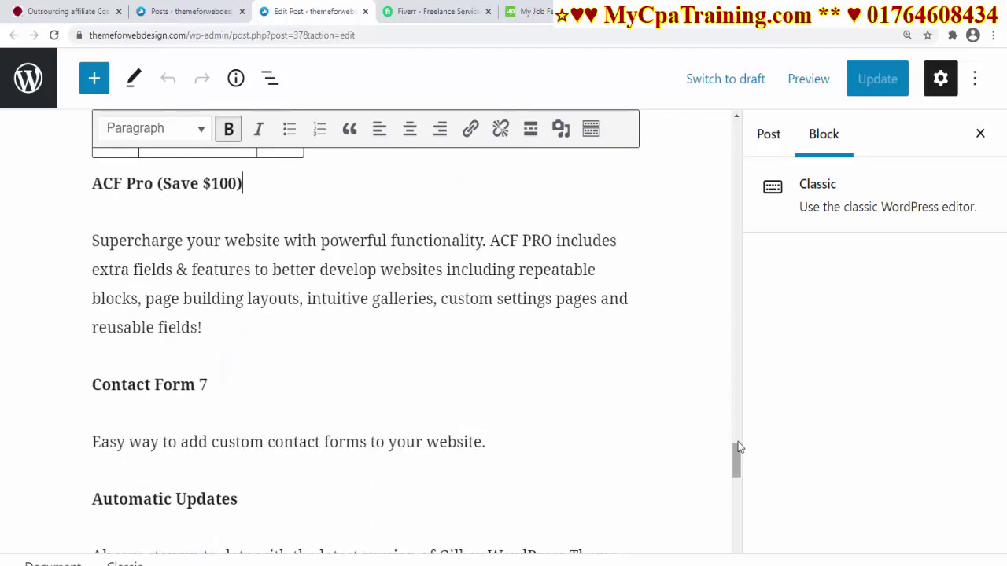
# Go over the Gilber post's description and Theme Features list again, back up to the title, and close its editor tab.
pyautogui.moveTo(737, 456); pyautogui.dragTo(721, 134)
pyautogui.scroll(-5, 714, 375)
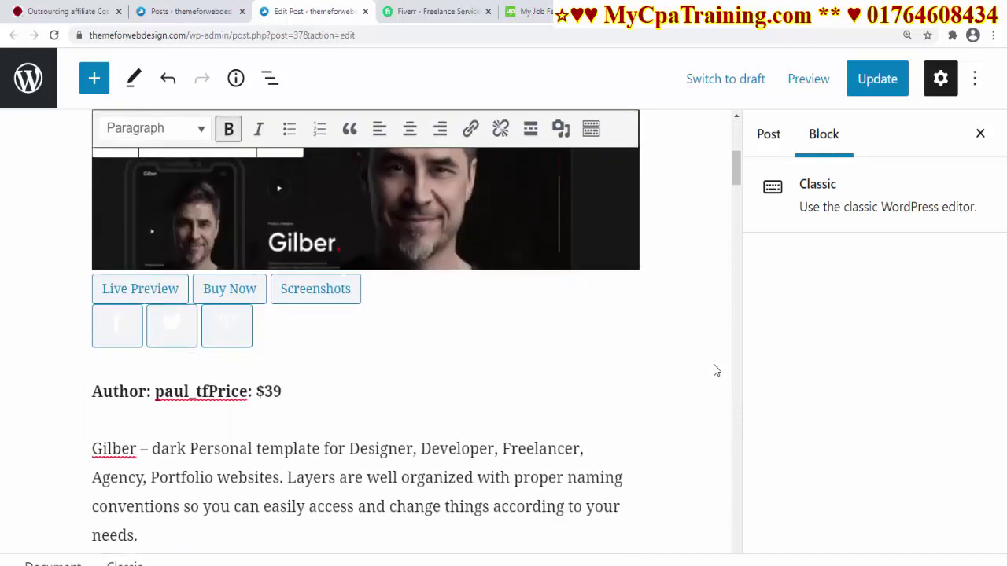
pyautogui.scroll(-5, 549, 438)
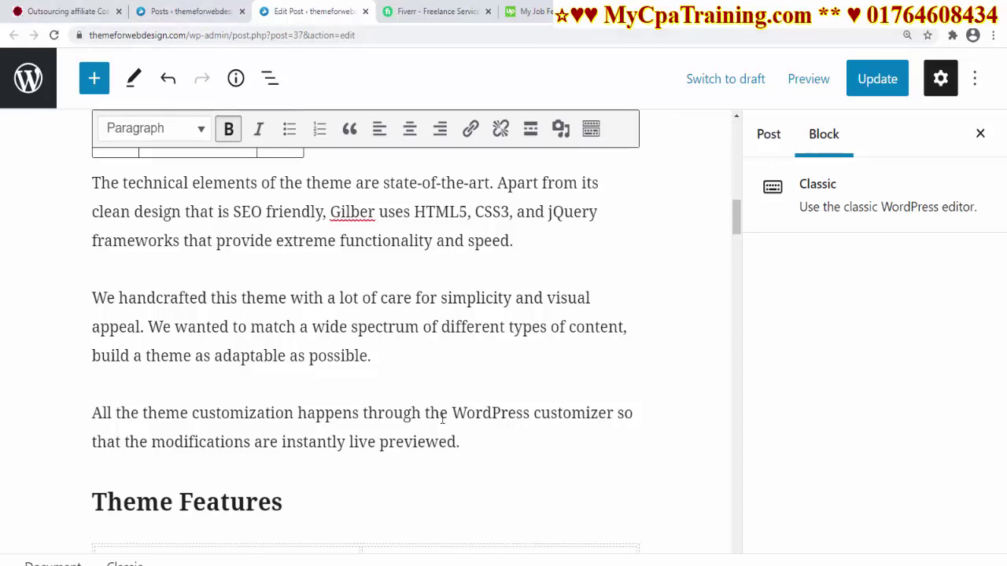
pyautogui.scroll(-7, 434, 407)
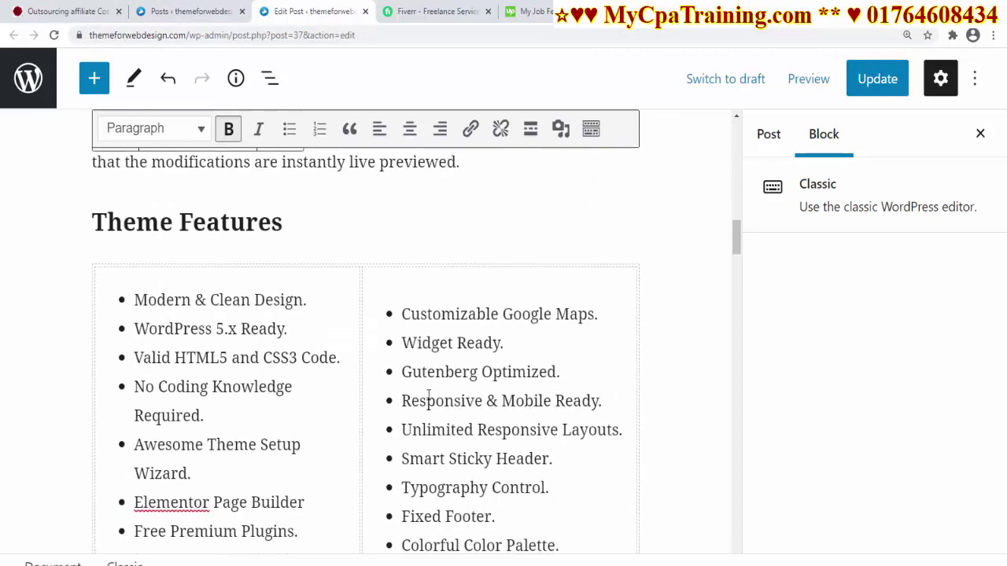
pyautogui.scroll(10, 427, 388)
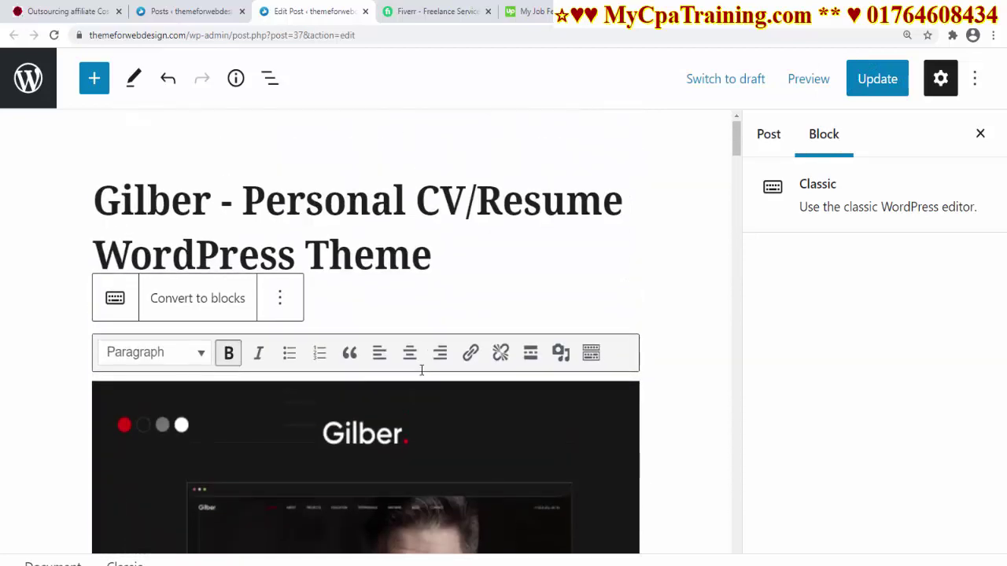
pyautogui.scroll(-3, 420, 327)
pyautogui.scroll(3, 419, 327)
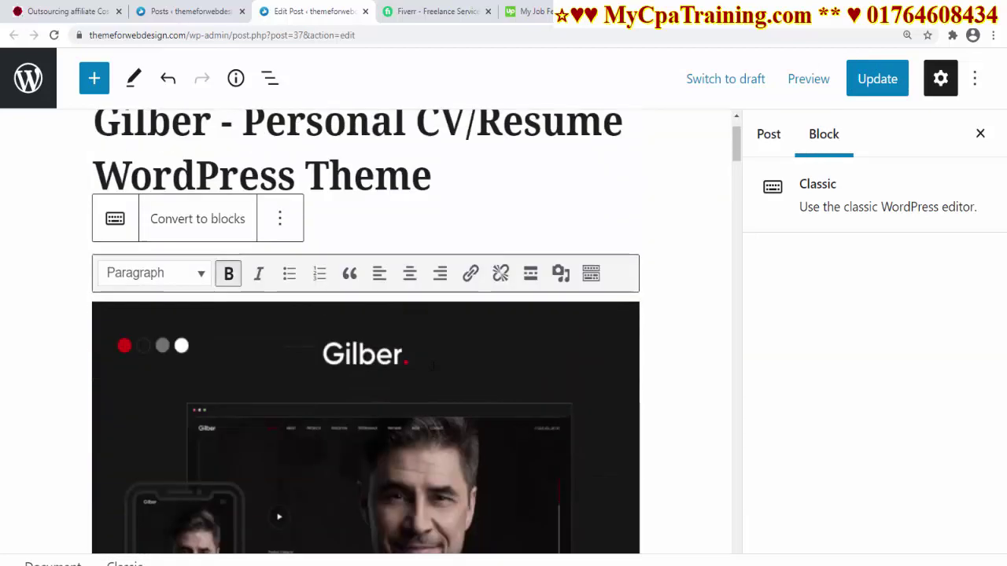
pyautogui.click(365, 11)
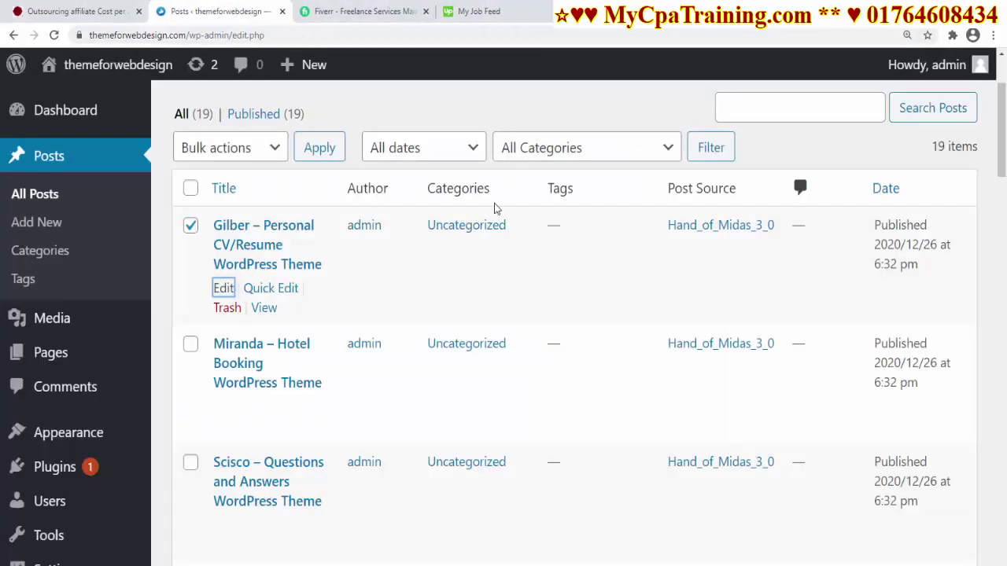
# Select the Miranda – Hotel Booking WordPress Theme post in the list and open it for editing in a new tab.
pyautogui.click(191, 346)
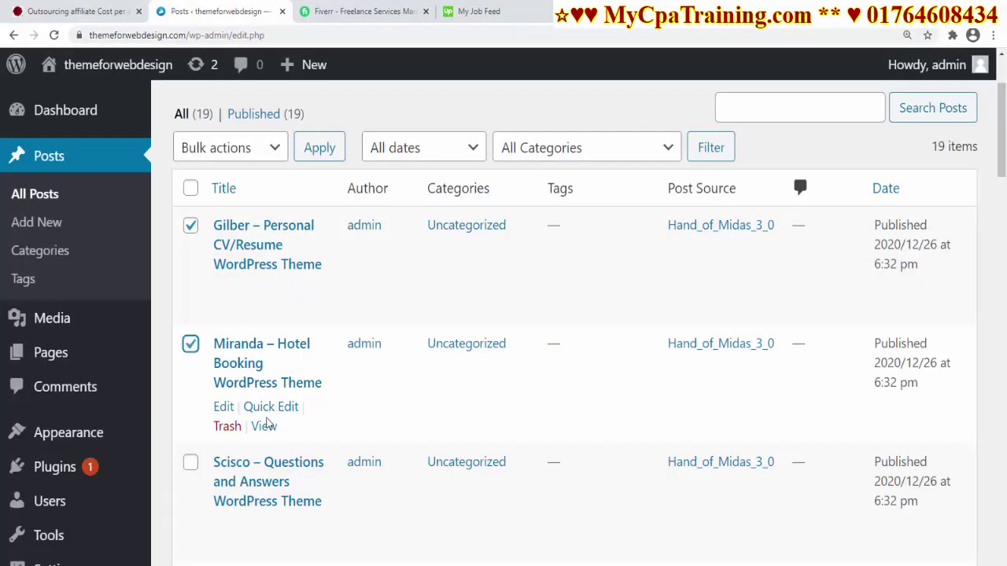
pyautogui.rightClick(223, 412)
pyautogui.click(259, 418)
# Read the Miranda post from its feature list to the Documentation section, inspecting the Pexels link under Images.
pyautogui.scroll(-10, 586, 358)
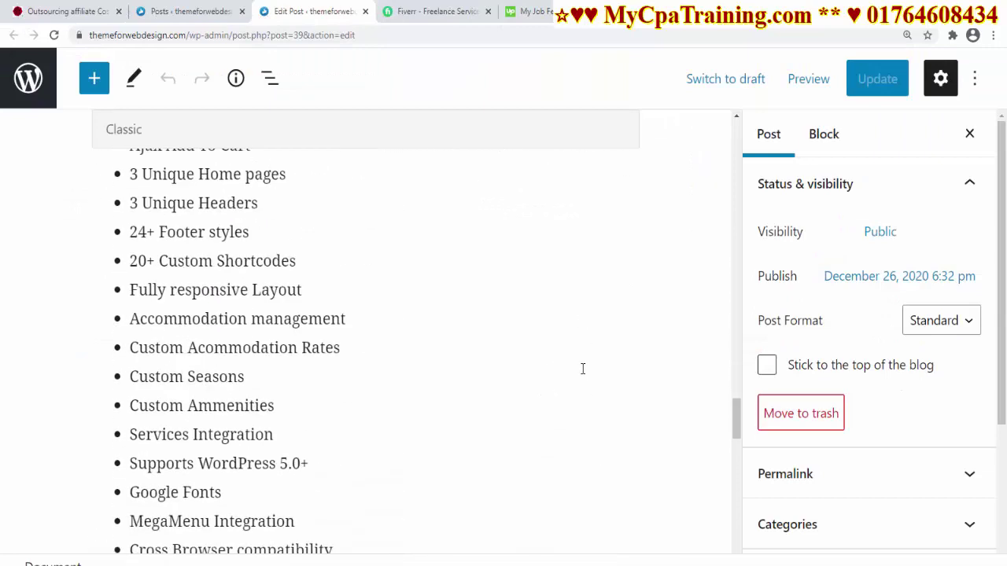
pyautogui.scroll(-10, 583, 369)
pyautogui.scroll(-7, 700, 480)
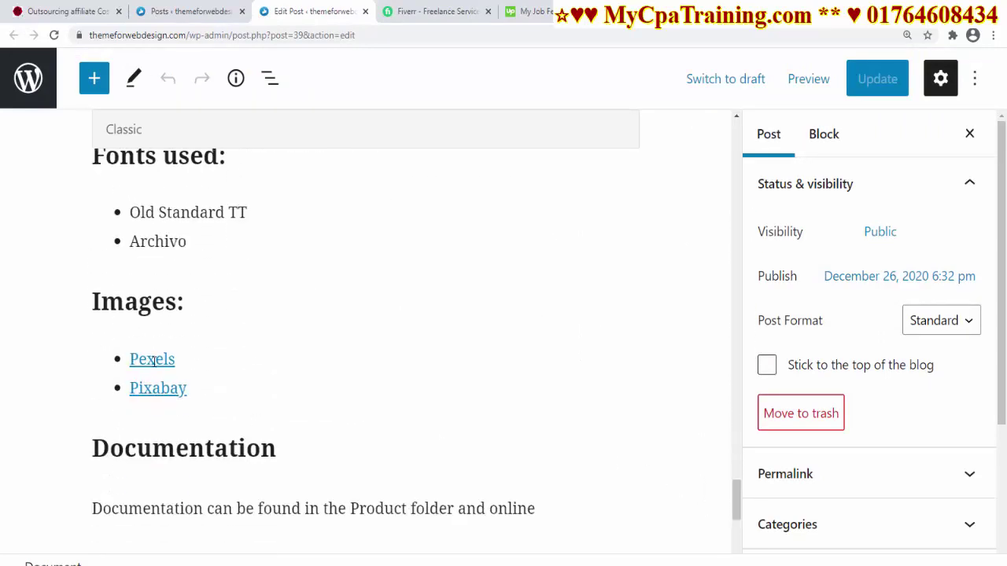
pyautogui.click(155, 361)
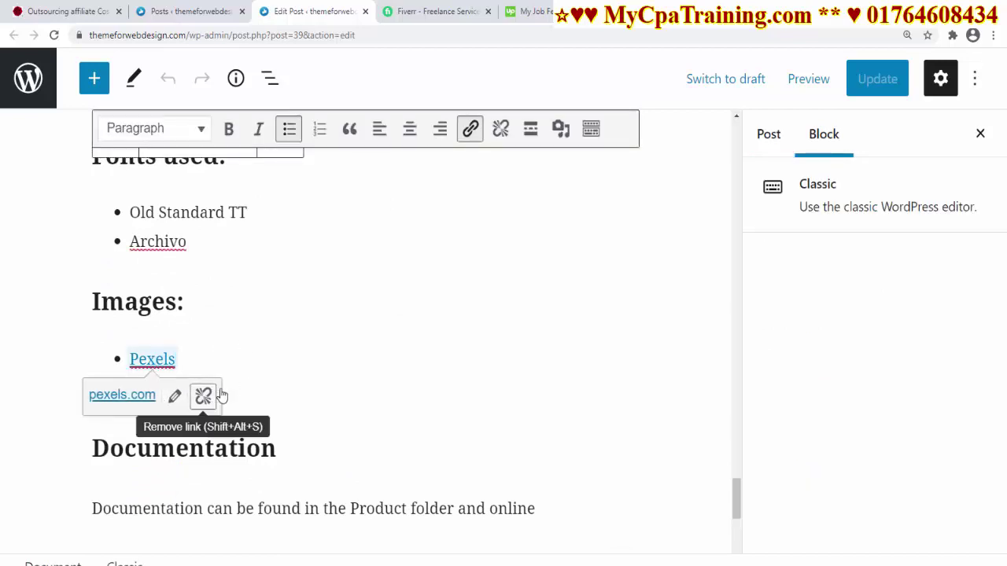
pyautogui.click(68, 321)
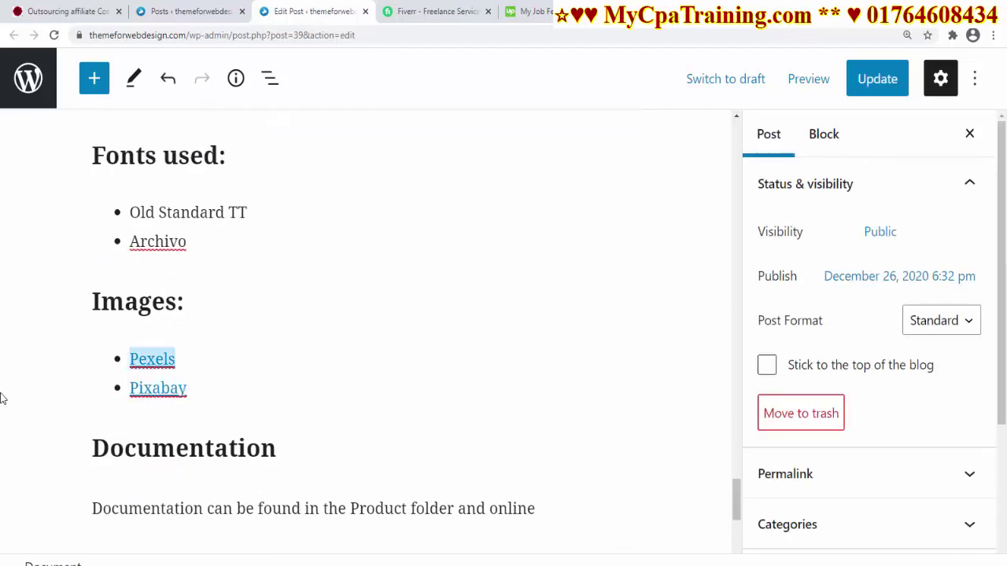
pyautogui.click(339, 371)
pyautogui.scroll(5, 736, 393)
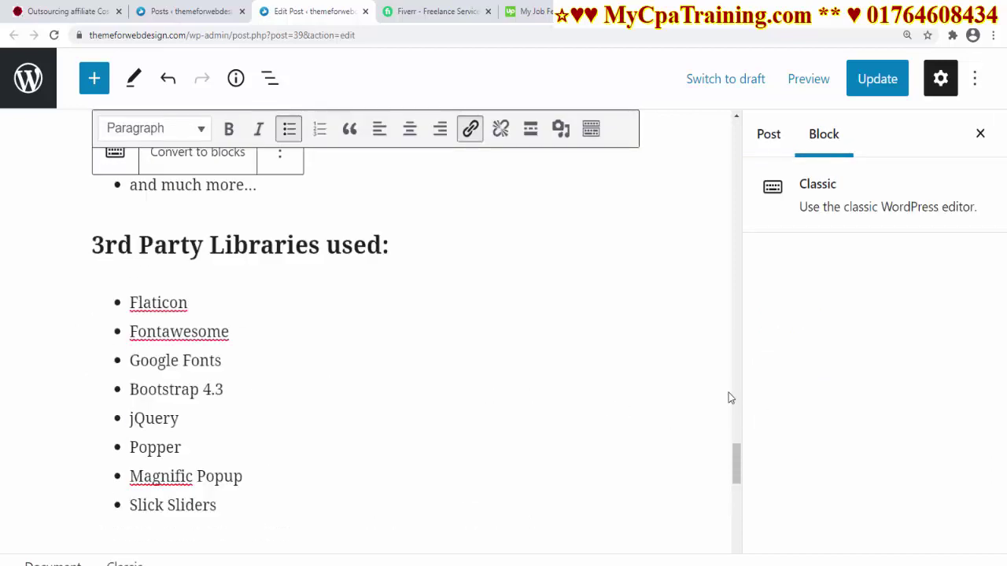
pyautogui.scroll(-8, 503, 397)
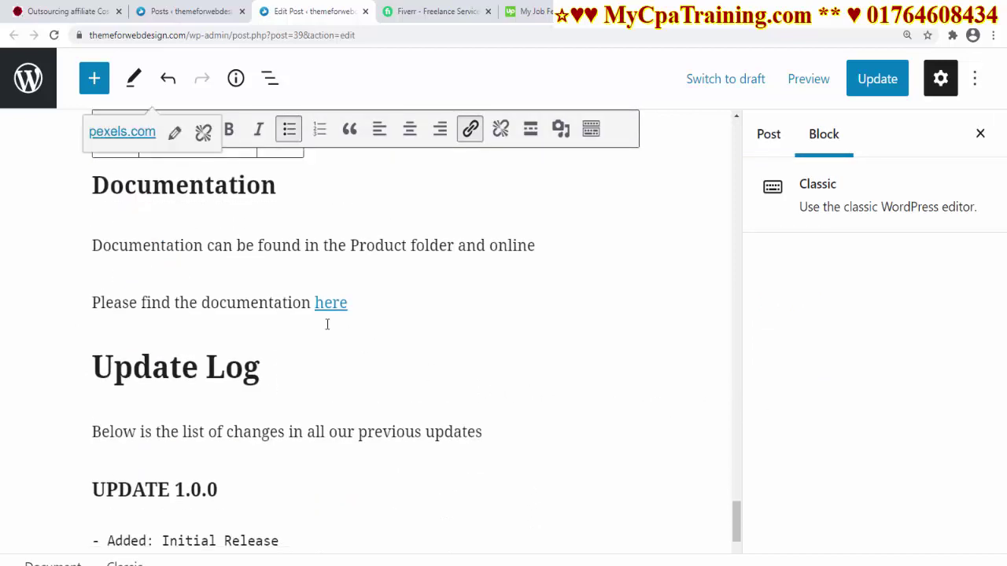
pyautogui.scroll(3, 497, 365)
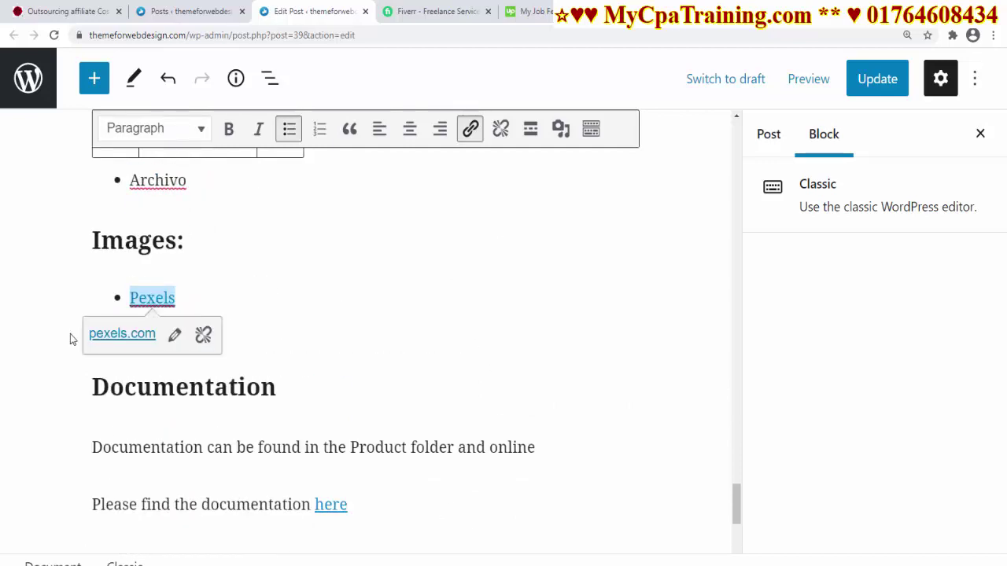
# Try to remove the link from Pexels in the Images list, undo the removal, and open the link's address for editing.
pyautogui.click(203, 337)
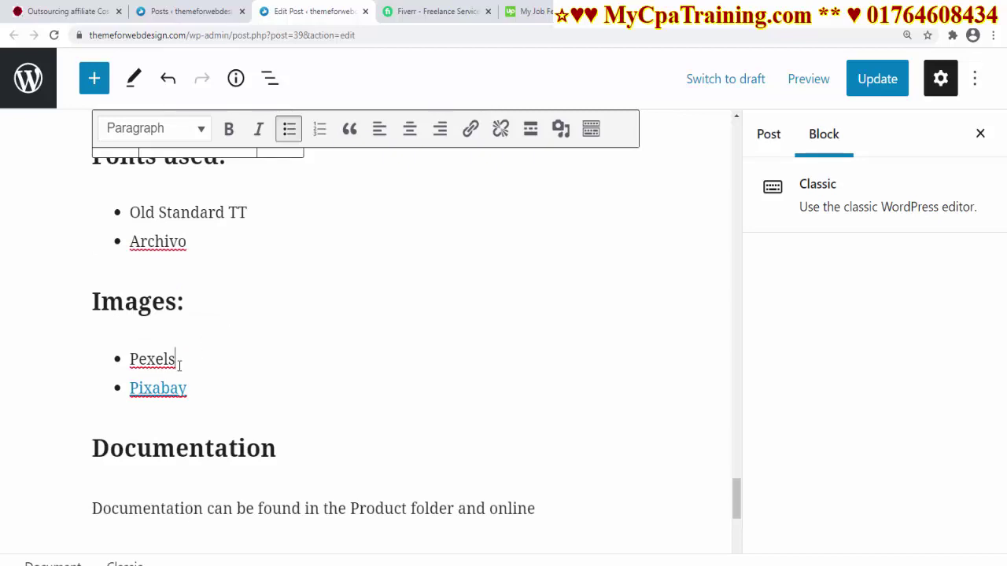
pyautogui.hotkey('ctrl', 'z')
pyautogui.click(174, 396)
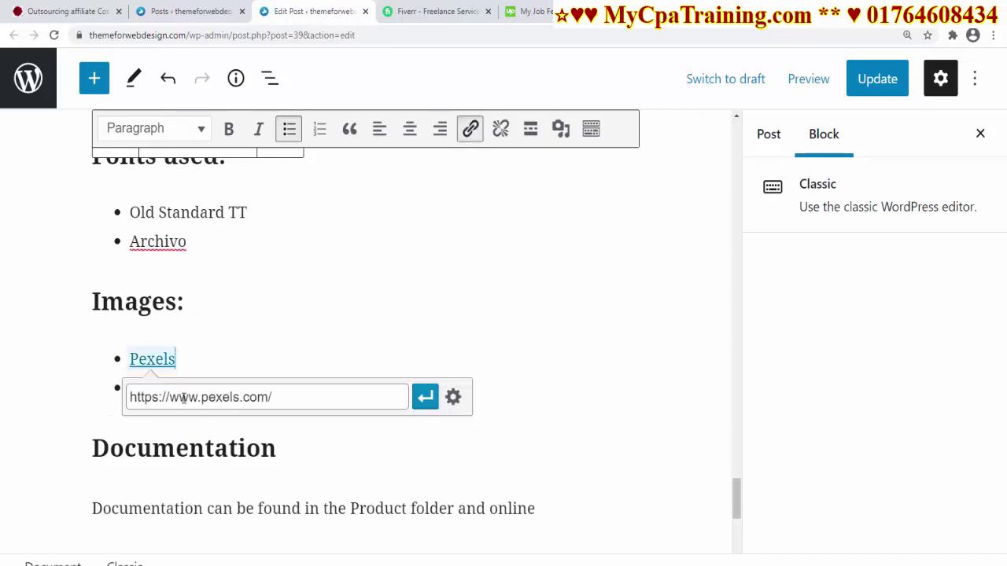
pyautogui.click(287, 405)
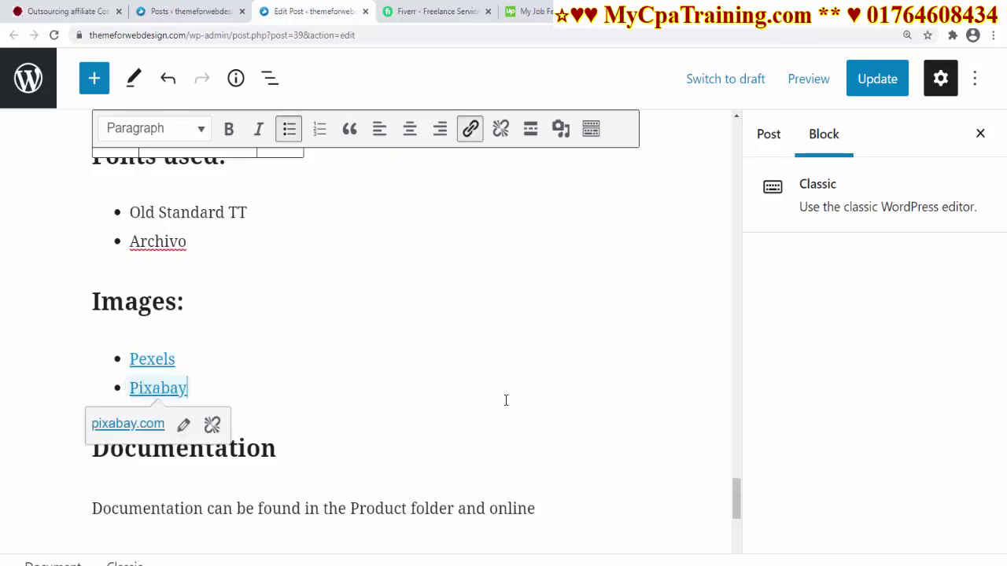
# Close the Miranda editor tab, select the Scisco – Questions and Answers WordPress Theme post, and open it for editing in a new tab.
pyautogui.hotkey('ctrl', 'w')
pyautogui.click(190, 260)
pyautogui.click(223, 324)
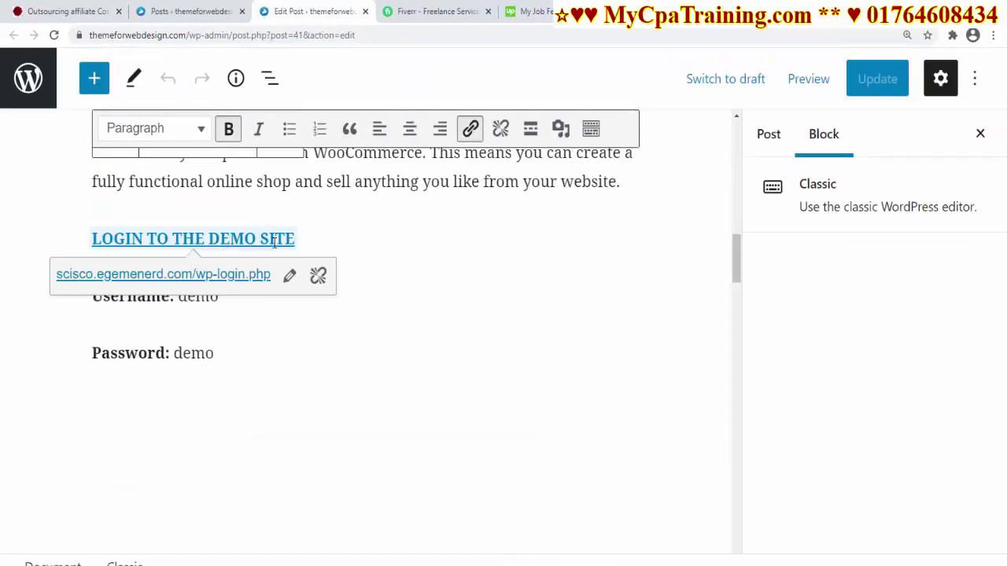
# Review the Scisco post from the demo site login link to its end, and close its editor tab.
pyautogui.click(627, 394)
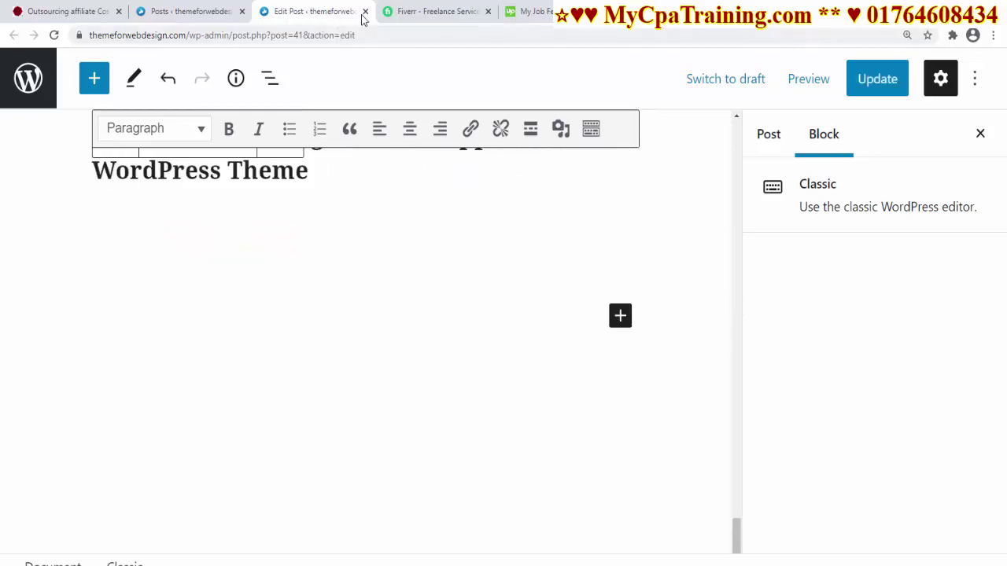
pyautogui.click(365, 11)
pyautogui.click(562, 110)
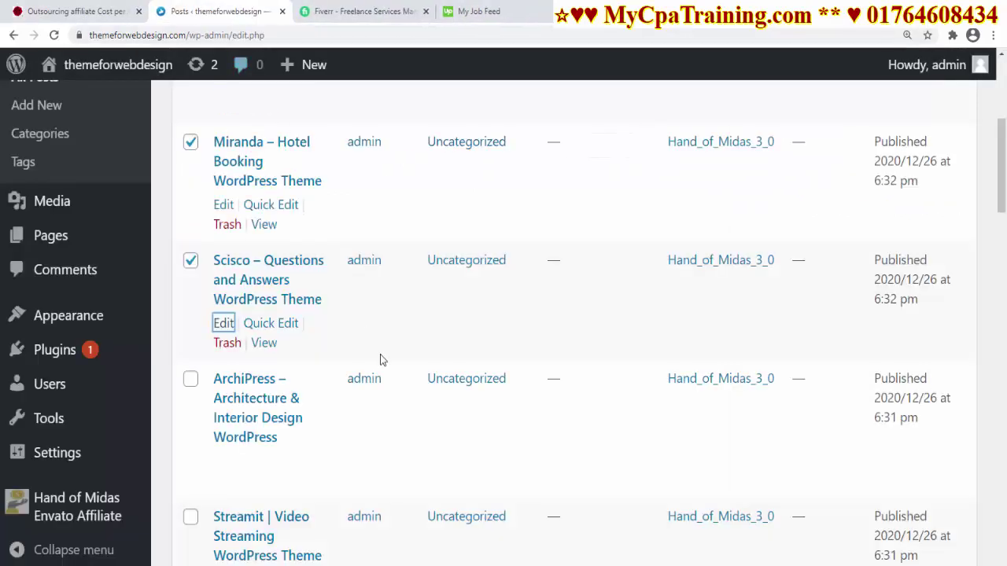
# Read the Support & Assistance section of the Streamit post in the editor, and close its tab.
pyautogui.scroll(-2, 378, 346)
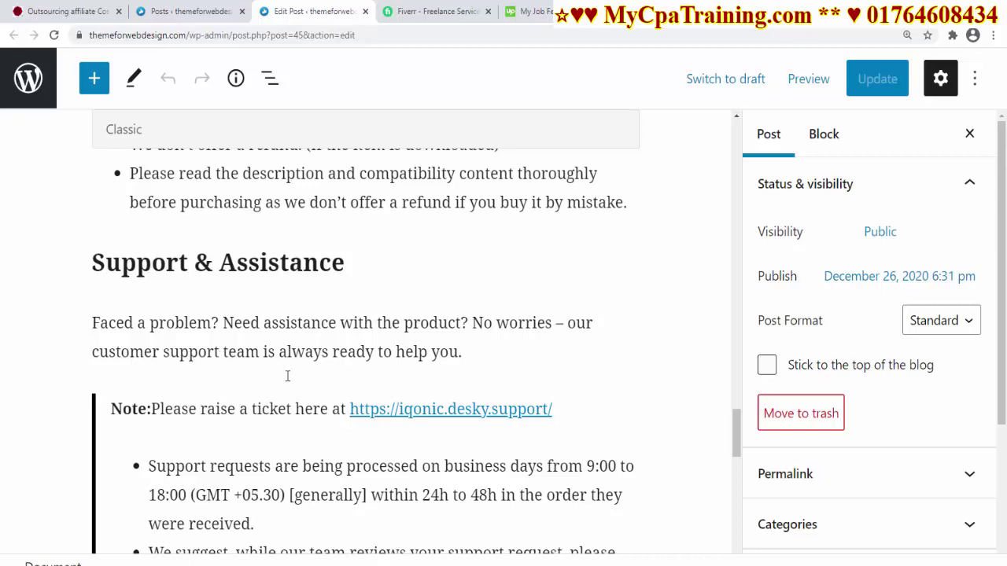
pyautogui.scroll(-5, 543, 452)
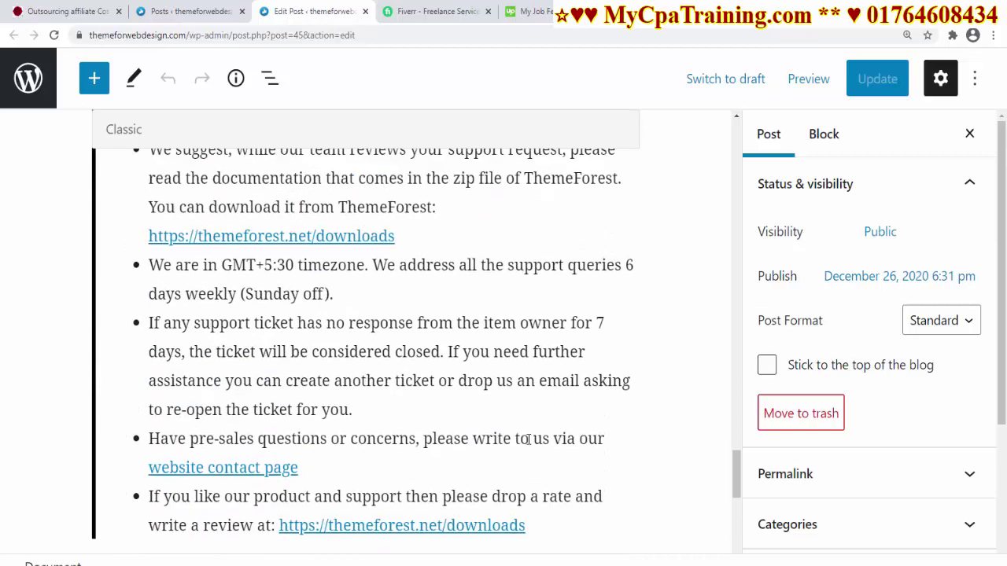
pyautogui.scroll(4, 147, 324)
pyautogui.hotkey('ctrl', 'w')
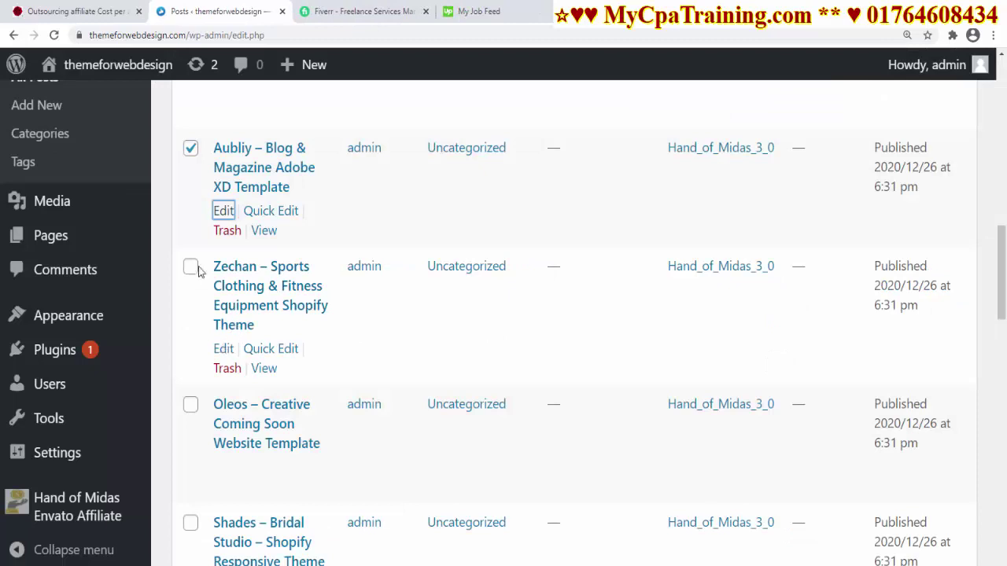
# Select the Zechan – Sports Clothing & Fitness Equipment Shopify Theme post and open it for editing in a new tab.
pyautogui.click(191, 267)
pyautogui.keyDown('ctrl'); pyautogui.click(226, 350); pyautogui.keyUp('ctrl')
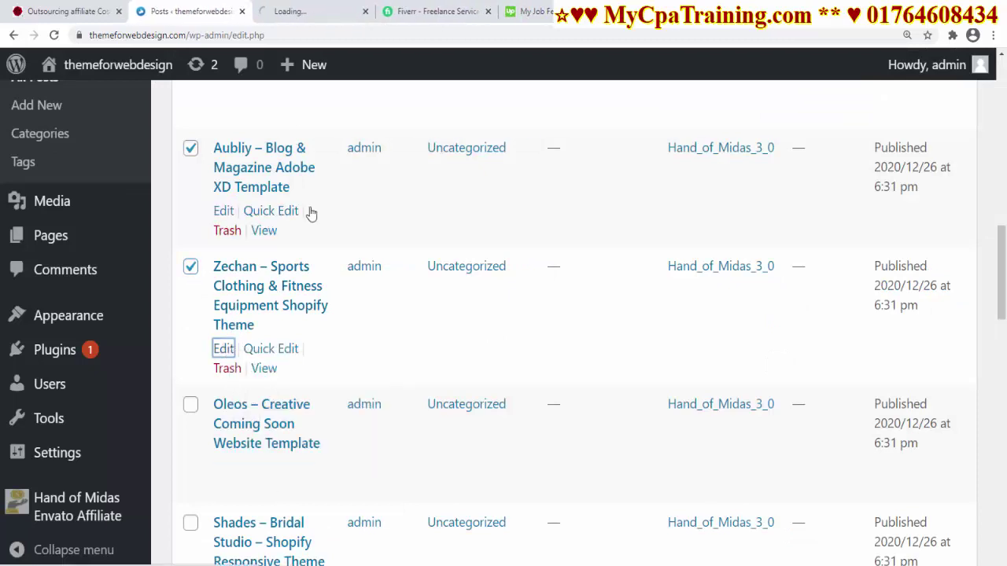
pyautogui.hotkey('ctrl', 'Tab')
# Delete the line below "Full Gutenberg compatibility." in the post content and update the post.
pyautogui.moveTo(225, 415); pyautogui.dragTo(61, 403)
pyautogui.press('BackSpace')
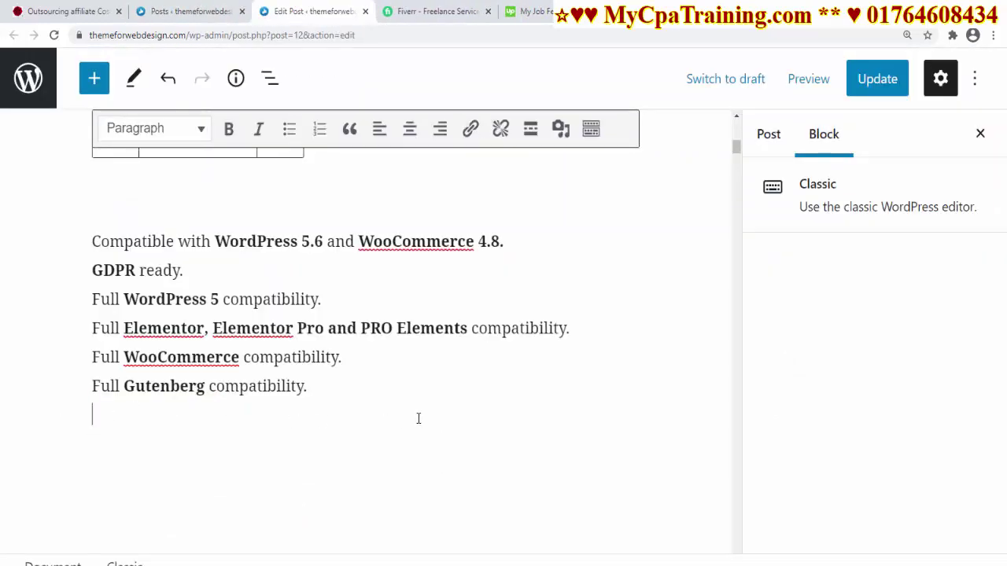
pyautogui.scroll(3, 418, 419)
pyautogui.click(857, 86)
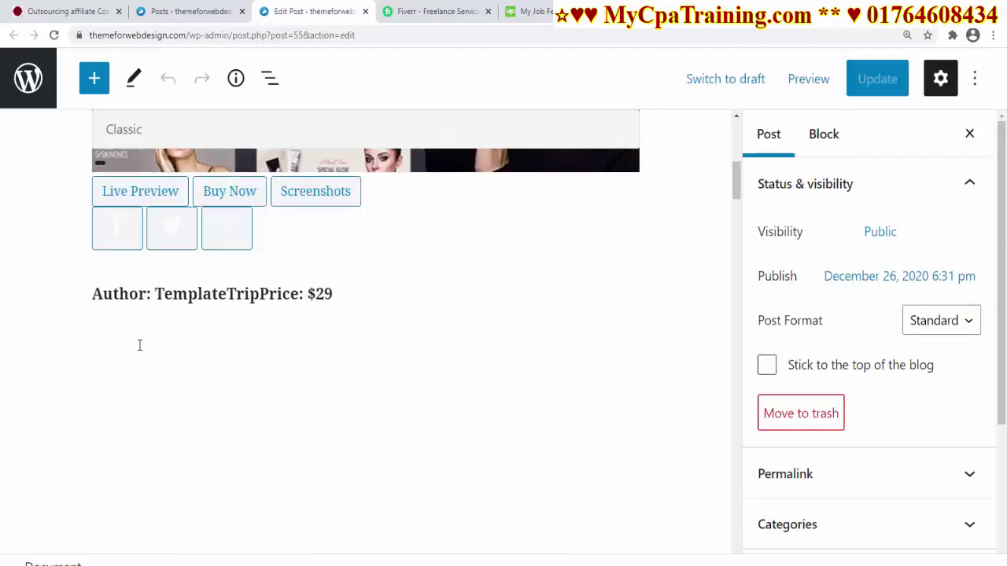
# Remove the blank content between the author and price line and the "Theme Shades, also available with other platforms" heading, and save the post.
pyautogui.click(134, 354)
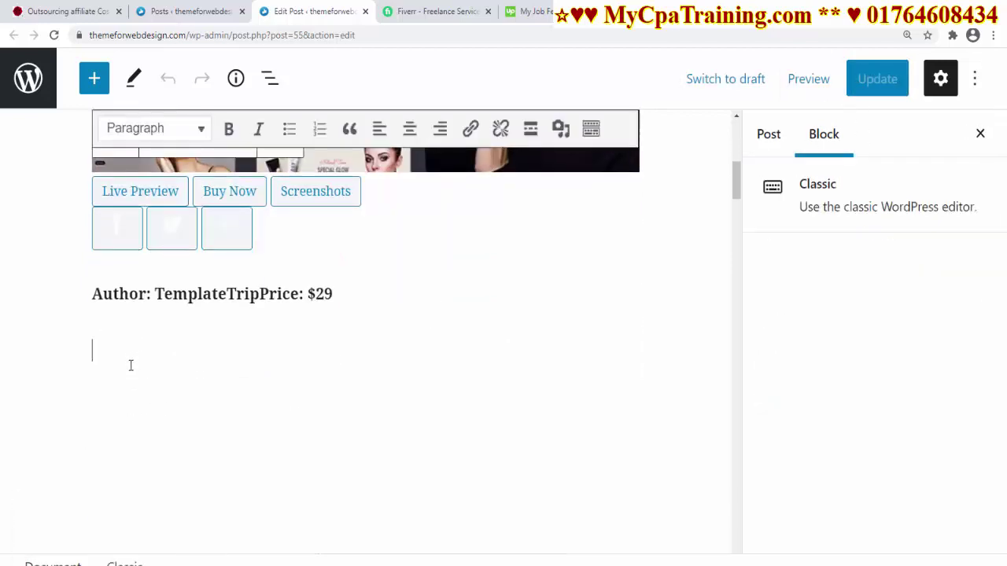
pyautogui.hotkey('ctrl', 'v')
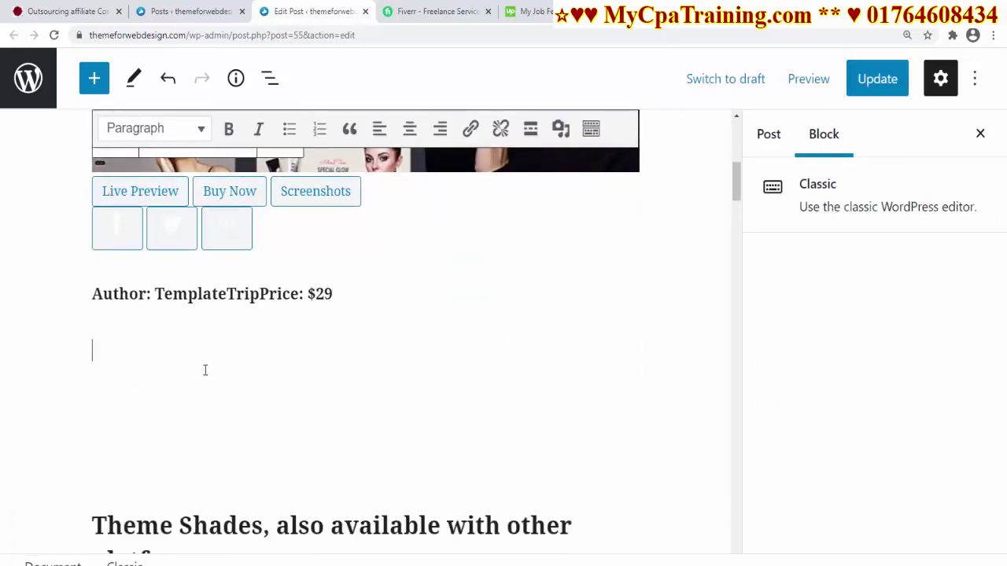
pyautogui.scroll(-15, 234, 427)
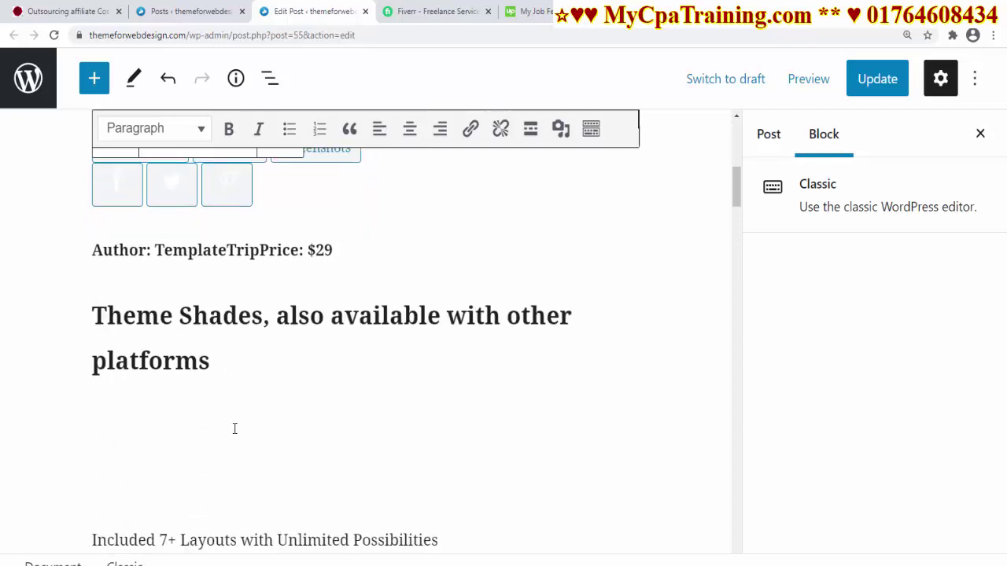
pyautogui.hotkey('ctrl', 's')
# Close the WoodMart post's editor tab and return to the start of the list of all posts.
pyautogui.moveTo(736, 480); pyautogui.dragTo(739, 85)
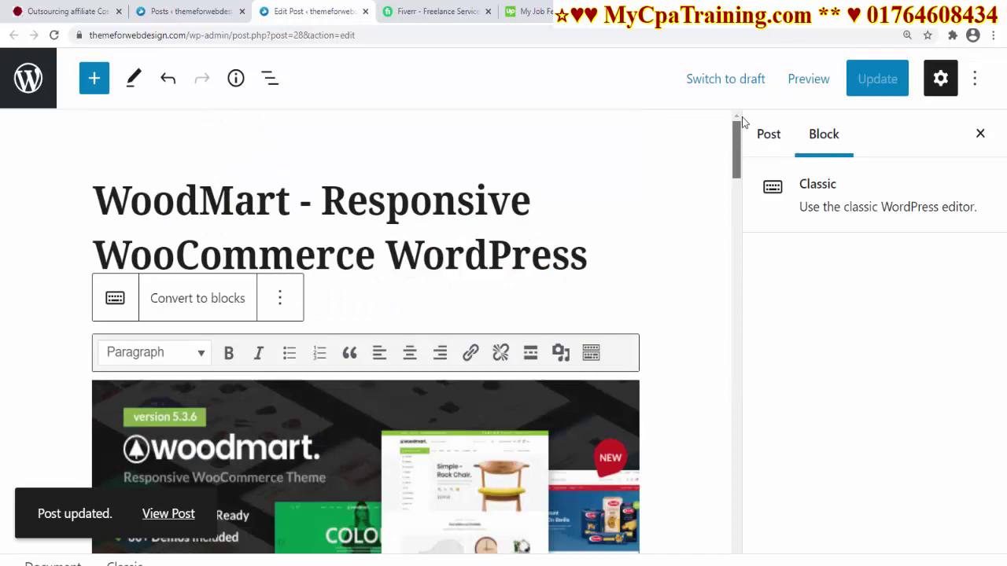
pyautogui.click(364, 11)
pyautogui.scroll(15, 475, 232)
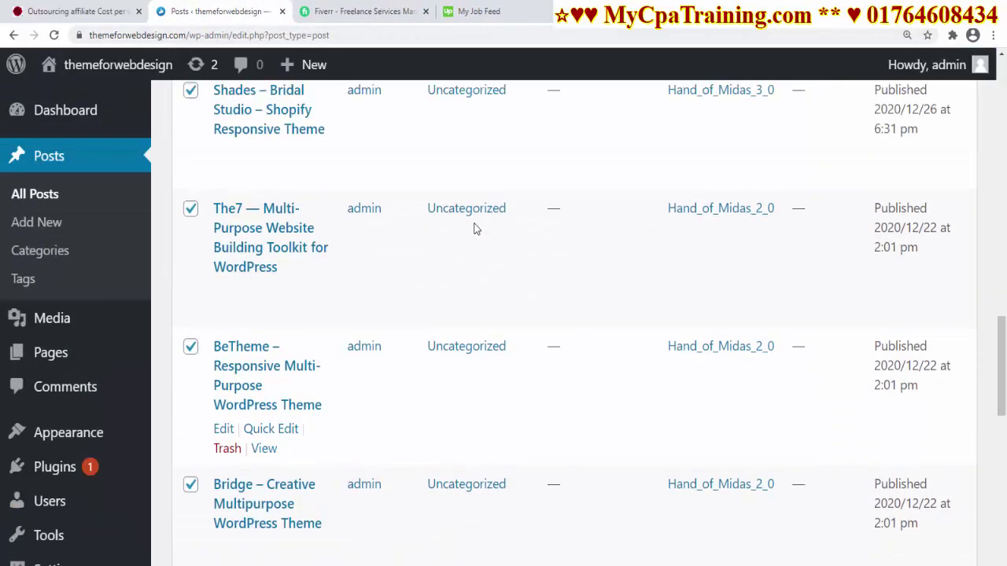
pyautogui.scroll(6, 475, 221)
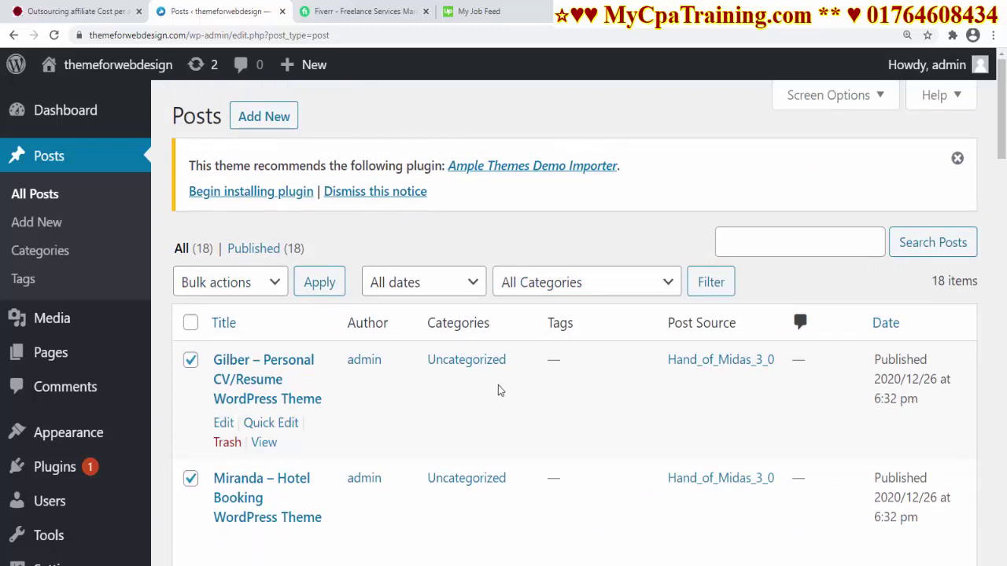
# Visit the site's homepage in a new tab and open the Gilber – Personal CV/Resume WordPress Theme post from its title.
pyautogui.moveTo(94, 66)
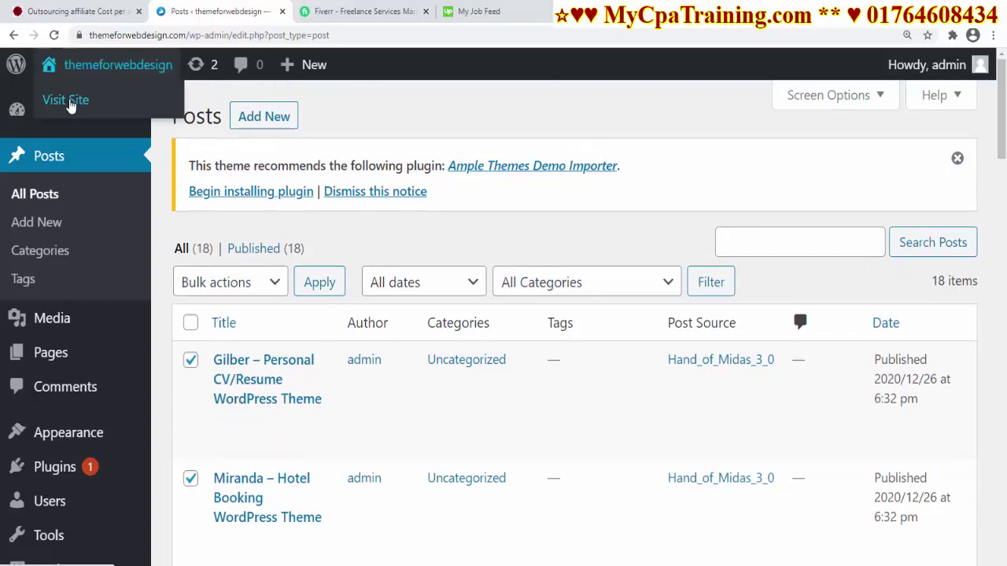
pyautogui.click(100, 110)
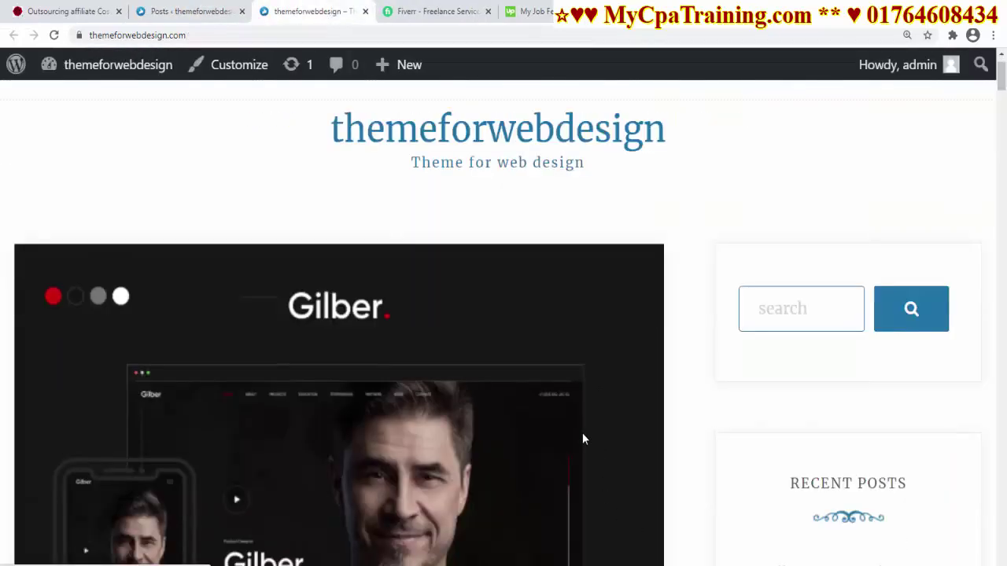
pyautogui.scroll(-5, 582, 433)
pyautogui.scroll(2, 472, 354)
pyautogui.click(369, 194)
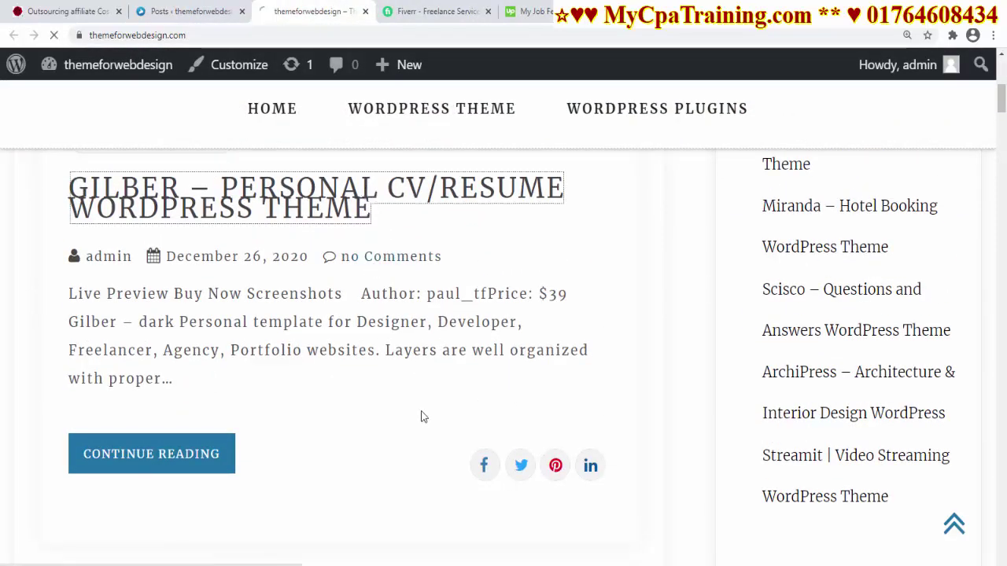
# Check where the Gilber post's Buy Now link leads, and return to the site's homepage.
pyautogui.scroll(-8, 496, 432)
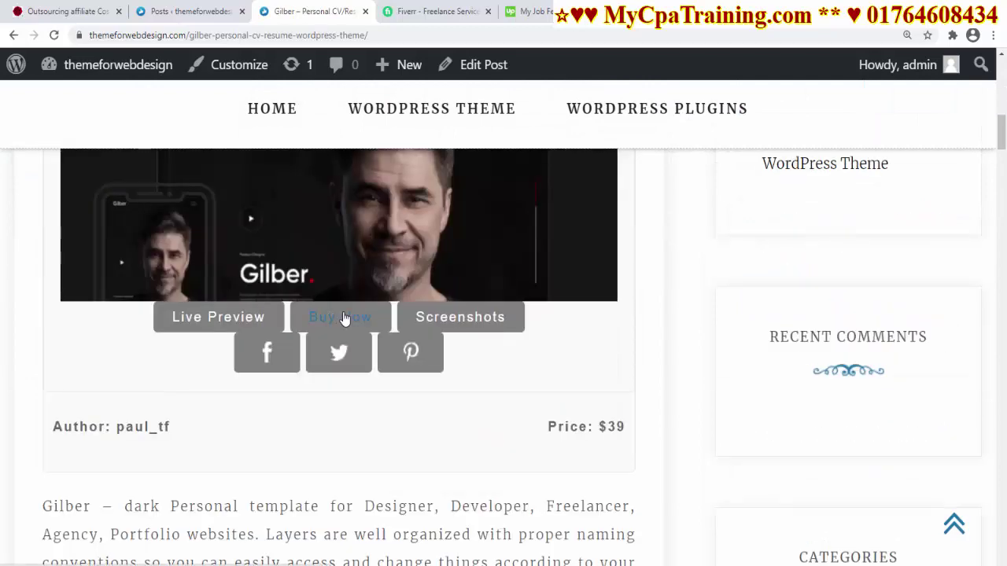
pyautogui.click(344, 318)
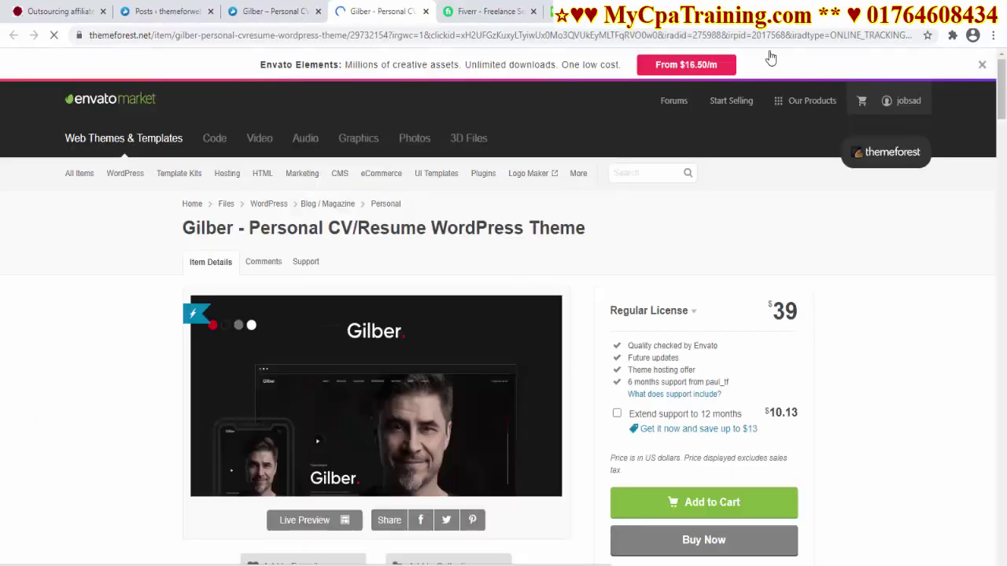
pyautogui.click(426, 11)
pyautogui.scroll(10, 549, 411)
pyautogui.click(269, 125)
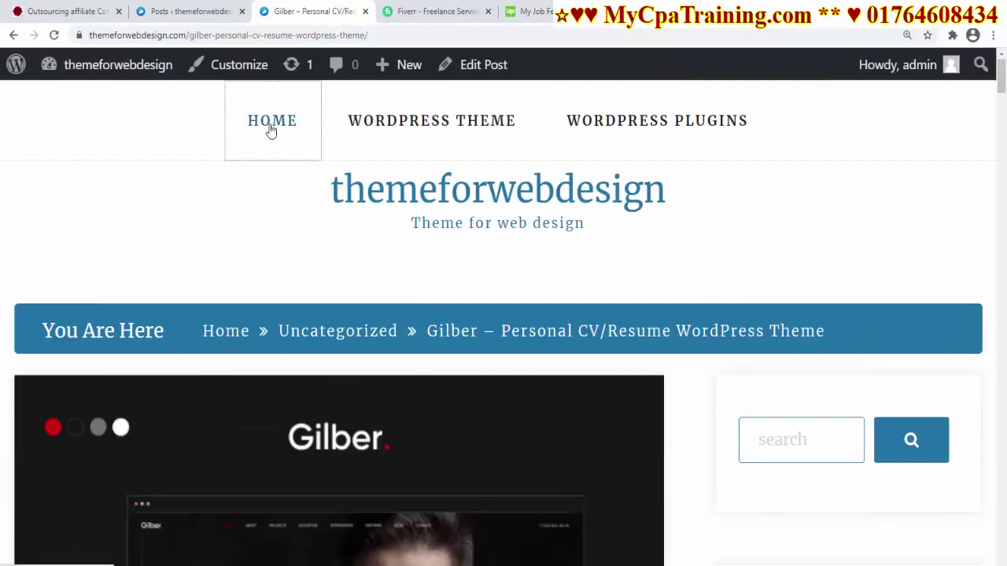
# Open the ArchiPress post and check the irpid affiliate ID in the address its Buy Now link leads to.
pyautogui.scroll(-6, 200, 344)
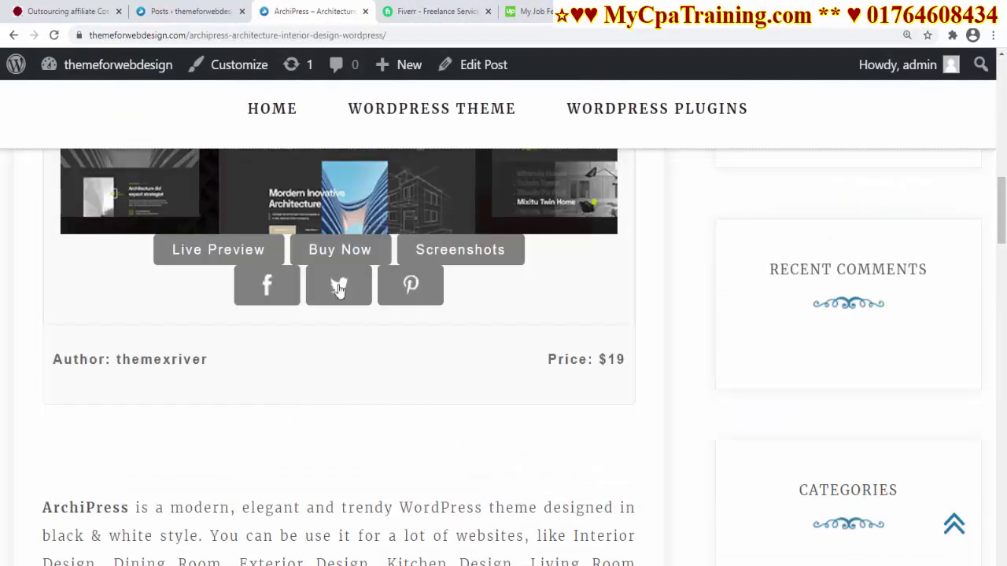
pyautogui.click(339, 248)
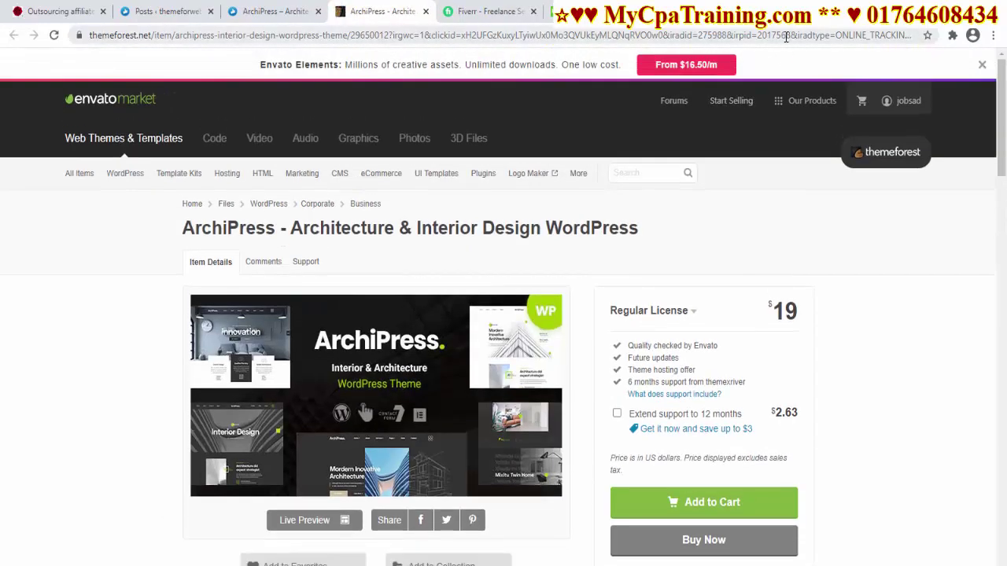
pyautogui.moveTo(786, 36); pyautogui.dragTo(815, 36)
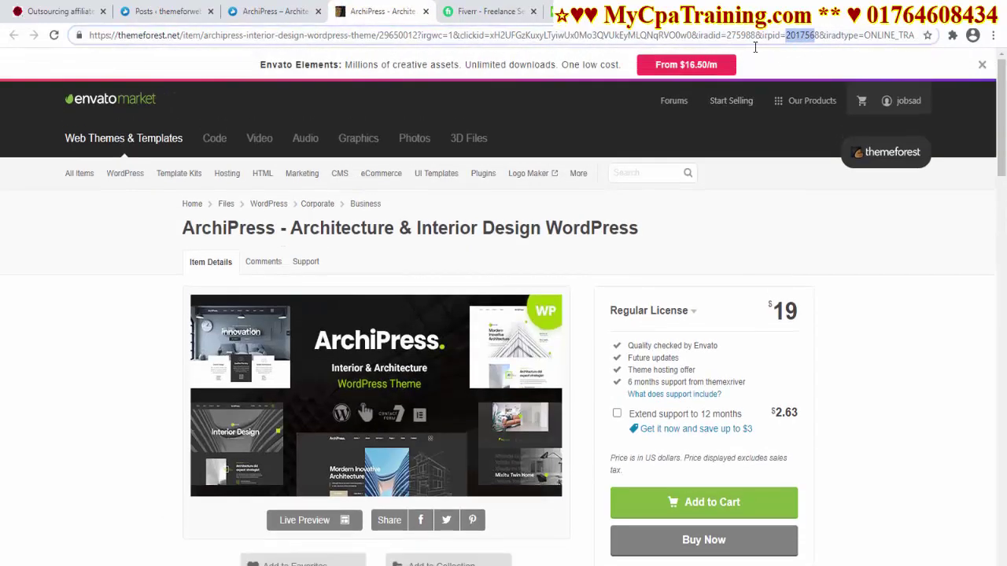
pyautogui.click(425, 12)
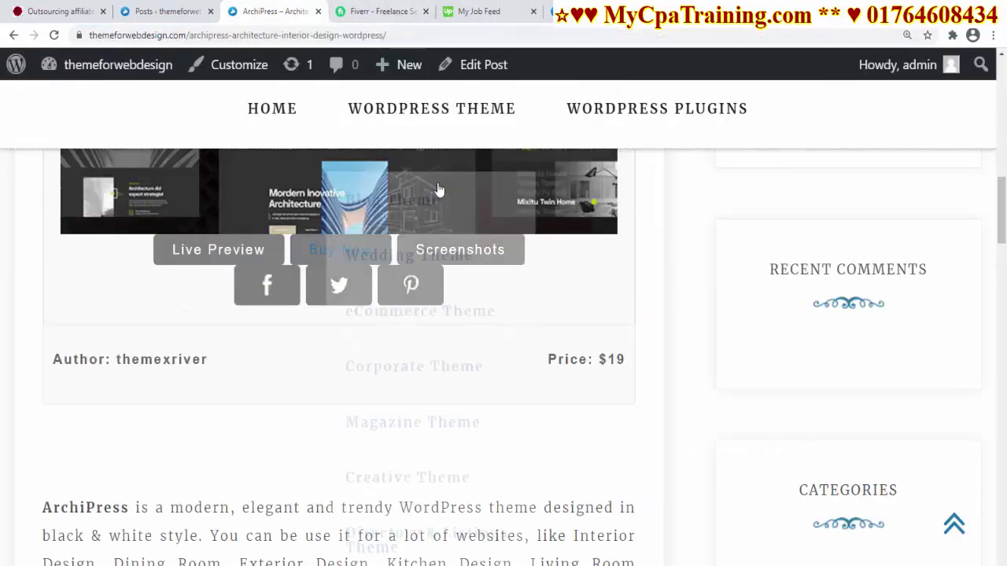
# Try to share the ArchiPress post on Facebook using the sharing option below its theme image.
pyautogui.scroll(5, 488, 430)
pyautogui.scroll(-3, 443, 420)
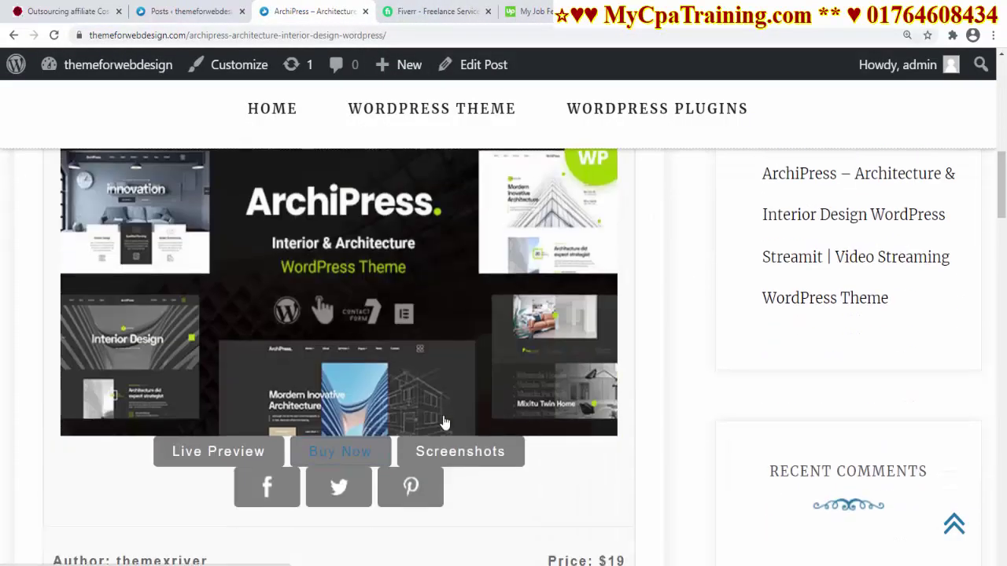
pyautogui.click(265, 492)
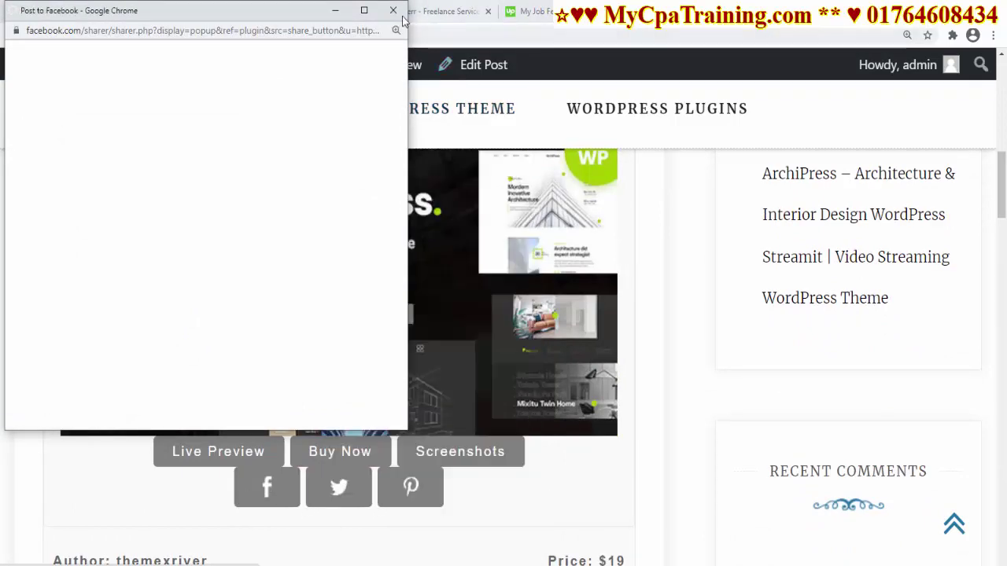
pyautogui.click(418, 96)
pyautogui.scroll(10, 505, 494)
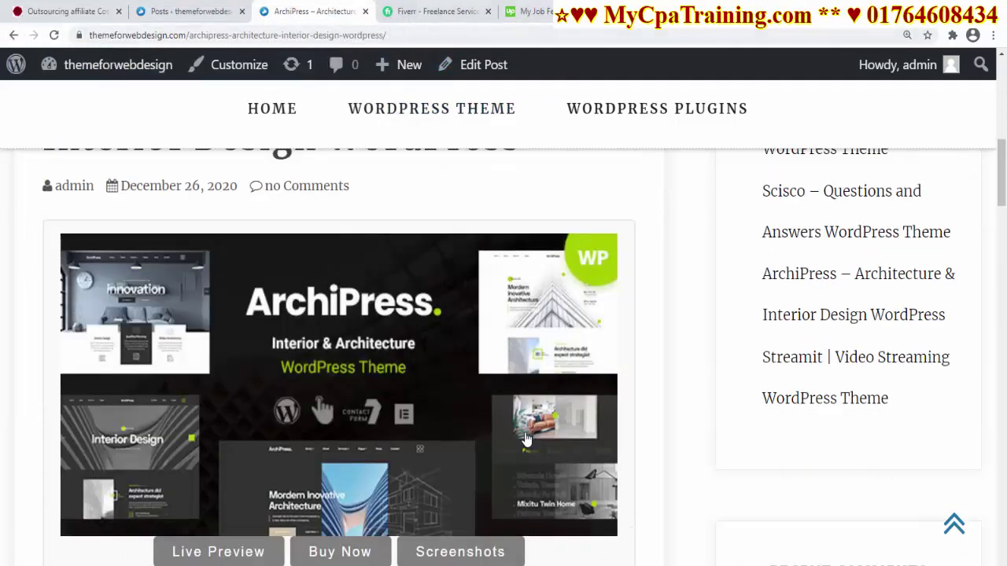
# Open the Shades – Bridal Studio – Shopify Responsive Theme post and bring up the Facebook share form from the end of its content.
pyautogui.hotkey('alt', 'Left')
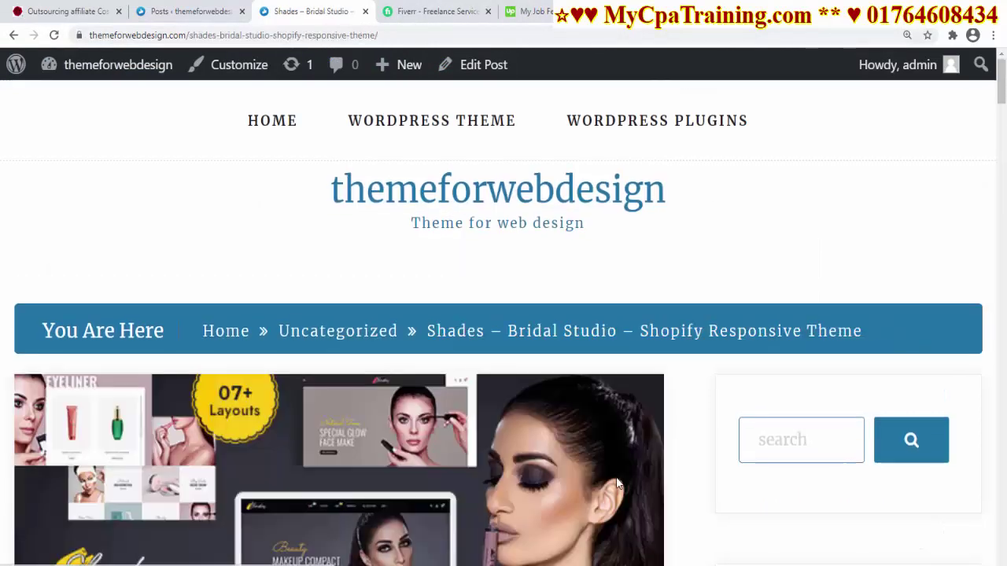
pyautogui.scroll(-5, 303, 420)
pyautogui.scroll(-3, 385, 423)
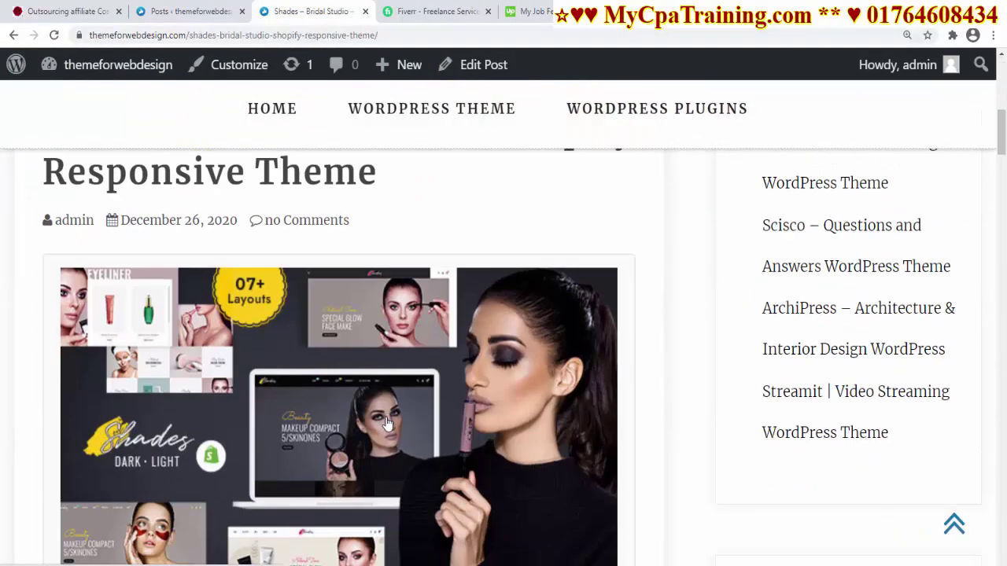
pyautogui.scroll(-10, 66, 340)
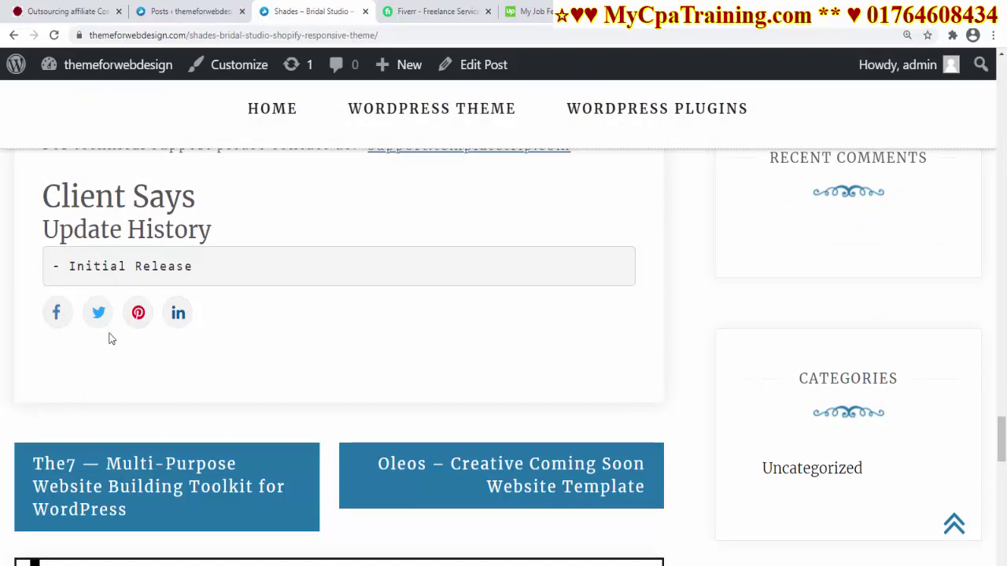
pyautogui.click(55, 315)
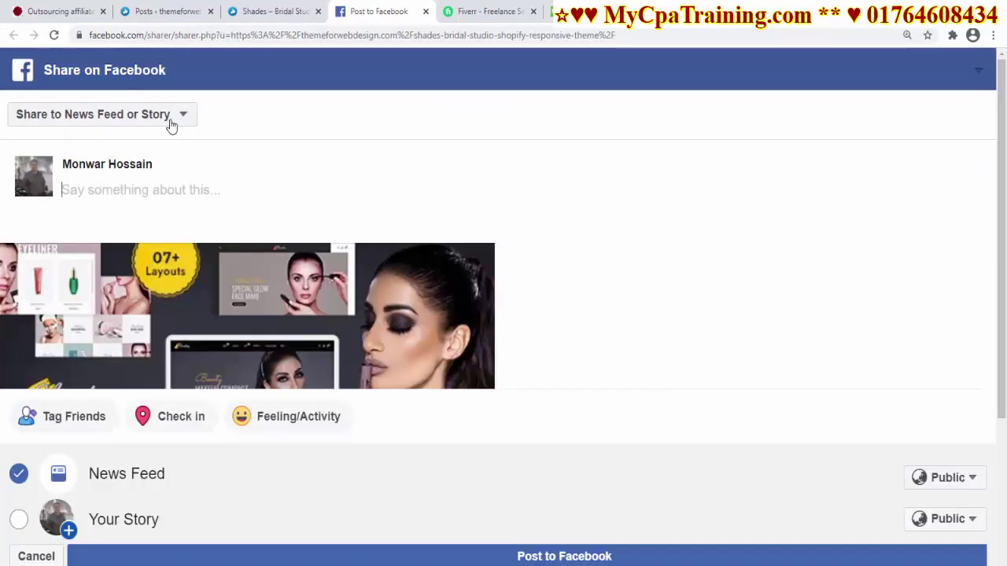
# Set the share destination to a managed page, Themes Reviews, and publish the Shades post to Facebook.
pyautogui.click(171, 117)
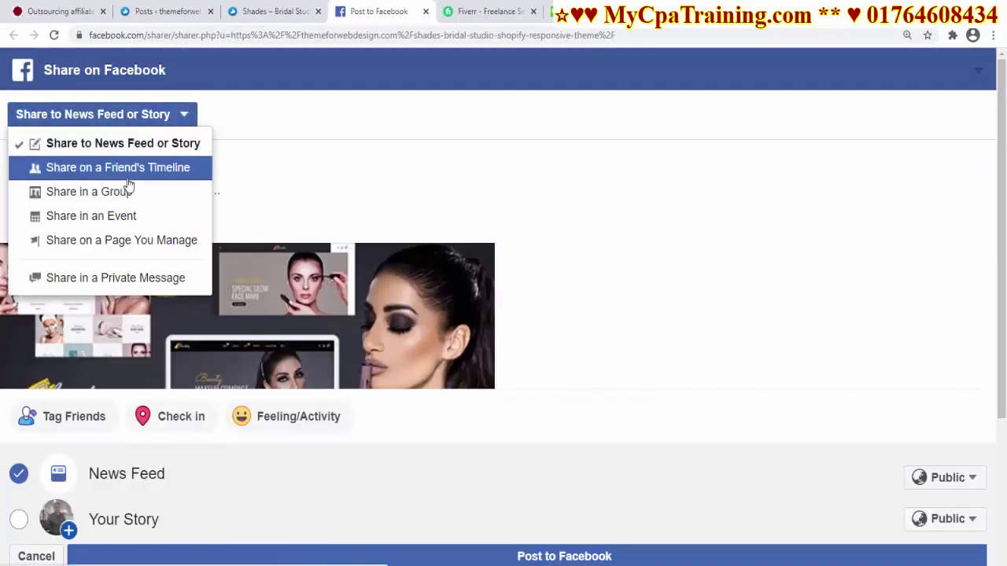
pyautogui.click(120, 244)
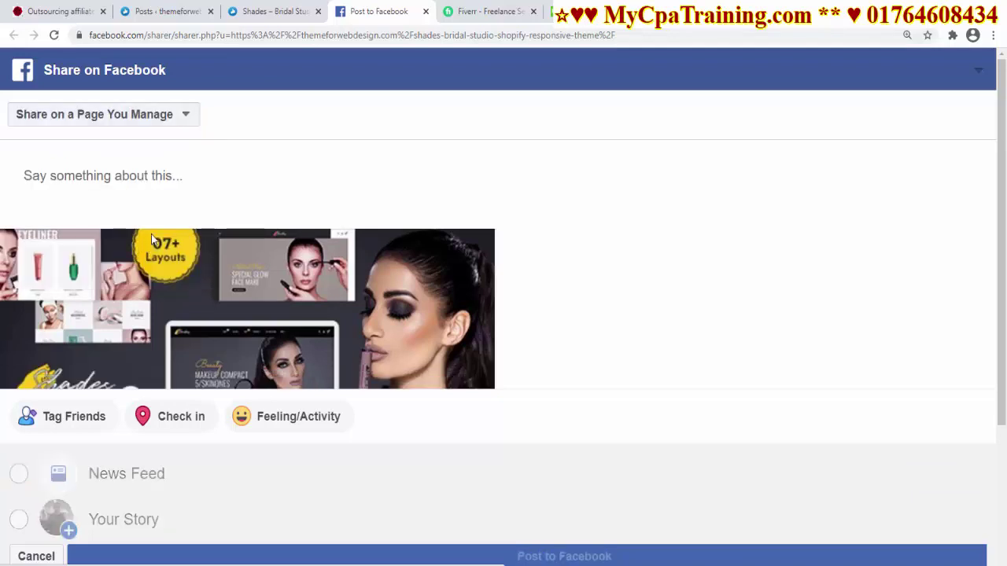
pyautogui.scroll(-1, 215, 198)
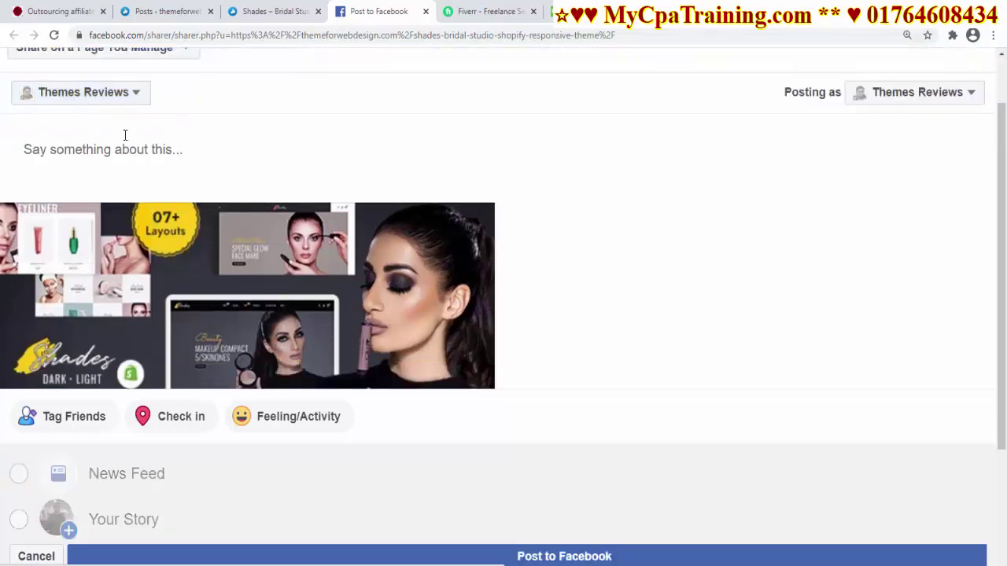
pyautogui.click(553, 561)
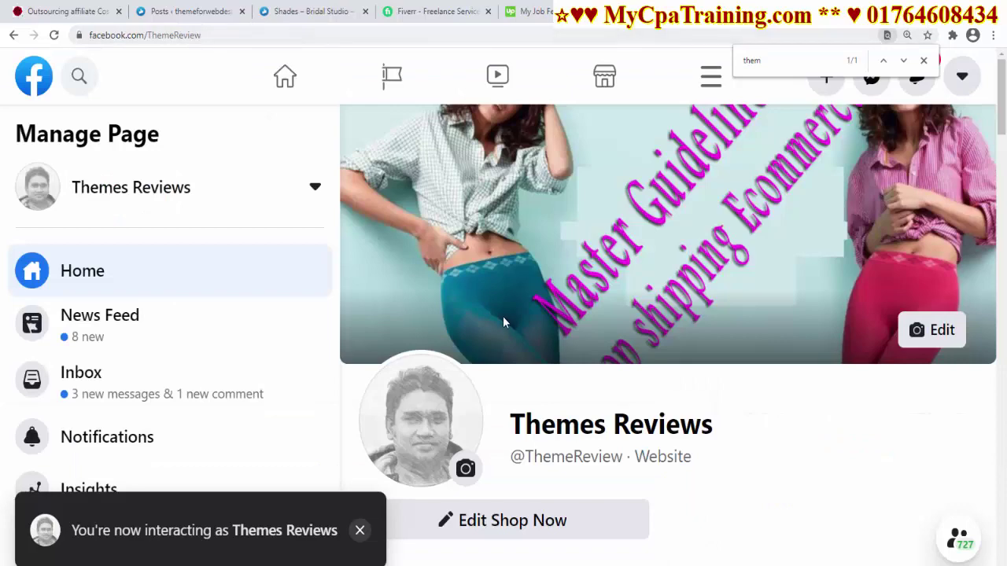
# Look for the shared Shades post on the Themes Reviews Facebook page.
pyautogui.scroll(-5, 503, 322)
pyautogui.scroll(5, 501, 272)
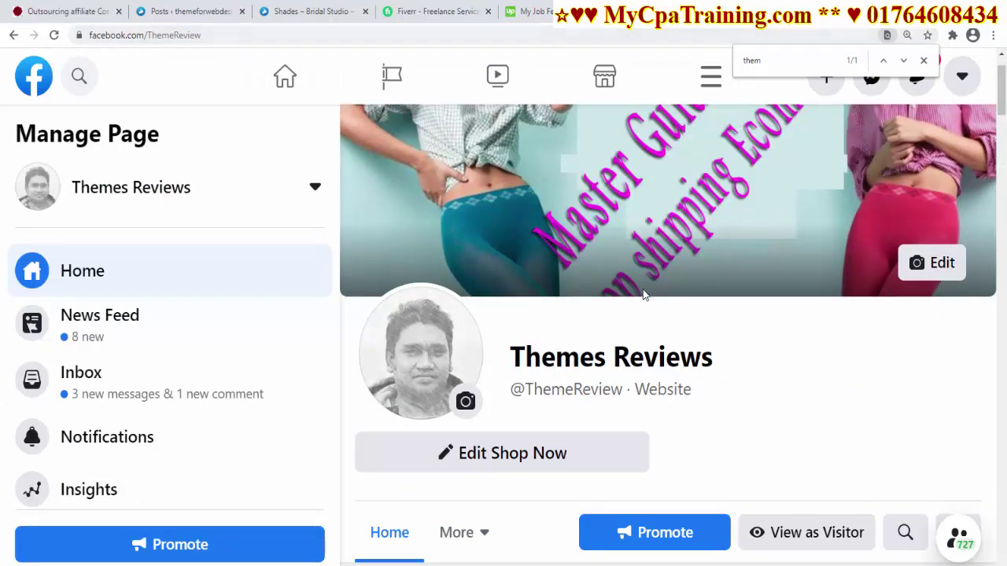
pyautogui.scroll(-5, 645, 292)
pyautogui.scroll(-3, 616, 450)
pyautogui.scroll(-5, 617, 458)
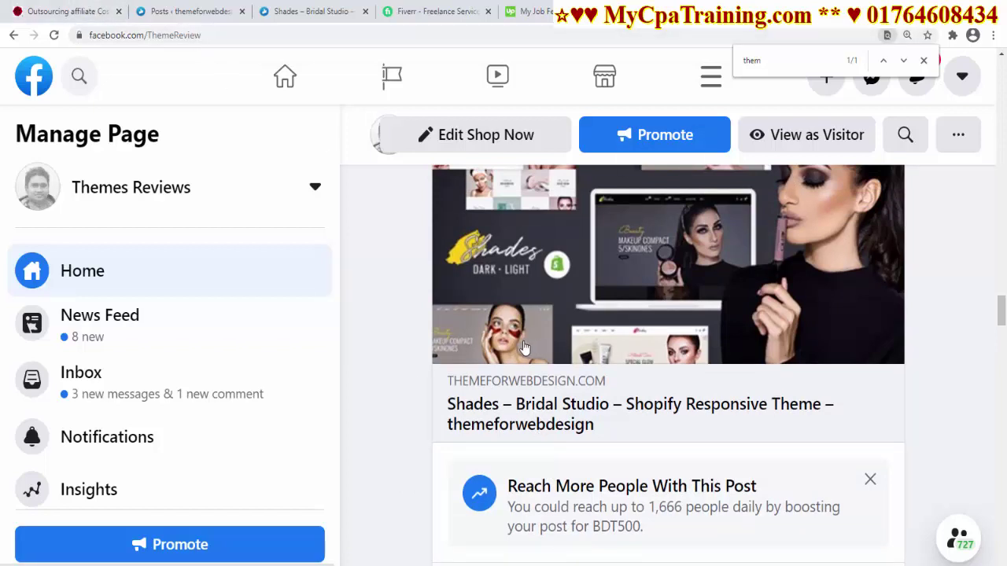
# Follow the shared Facebook link to the Shades post and check where its Buy Now link leads.
pyautogui.click(548, 422)
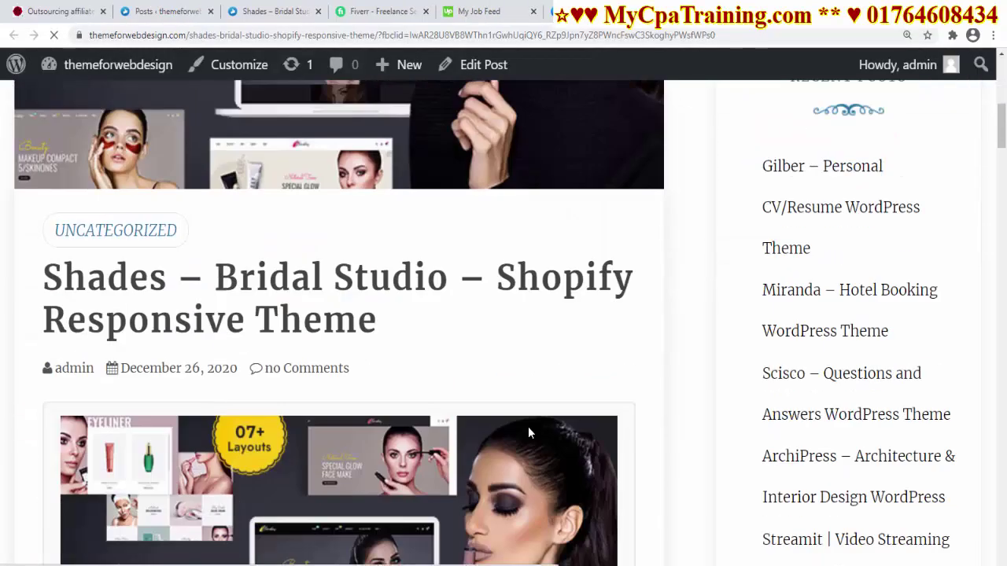
pyautogui.scroll(-5, 524, 420)
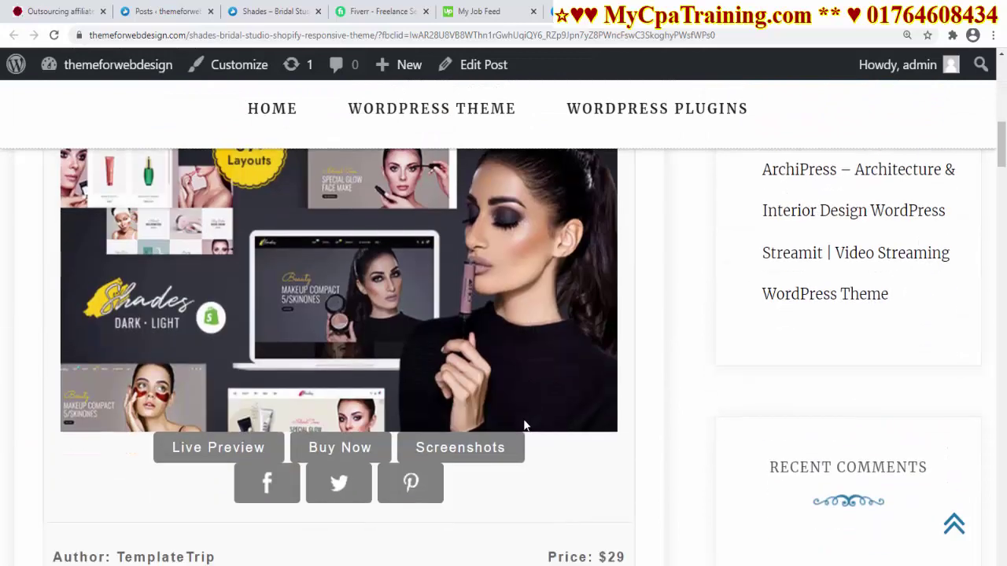
pyautogui.click(345, 255)
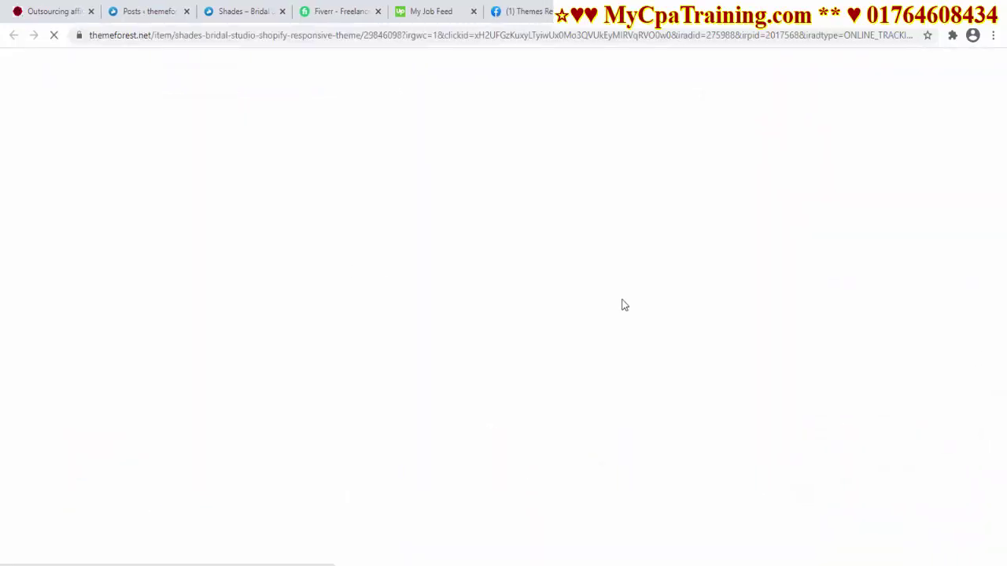
pyautogui.hotkey('ctrl', 'w')
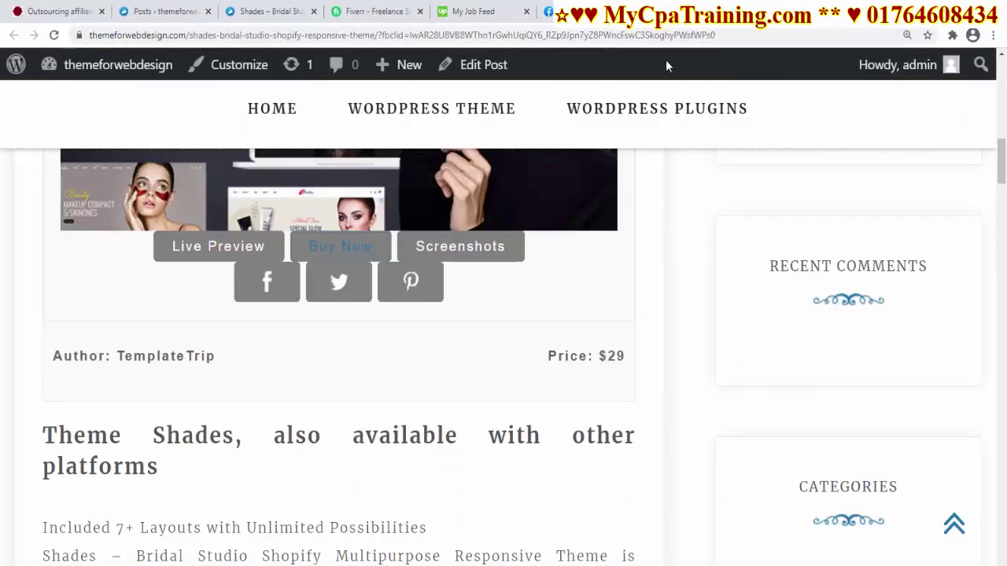
# Close the Themes Reviews Facebook page and the Shades post tab, and return to the WordPress list of all posts.
pyautogui.click(751, 16)
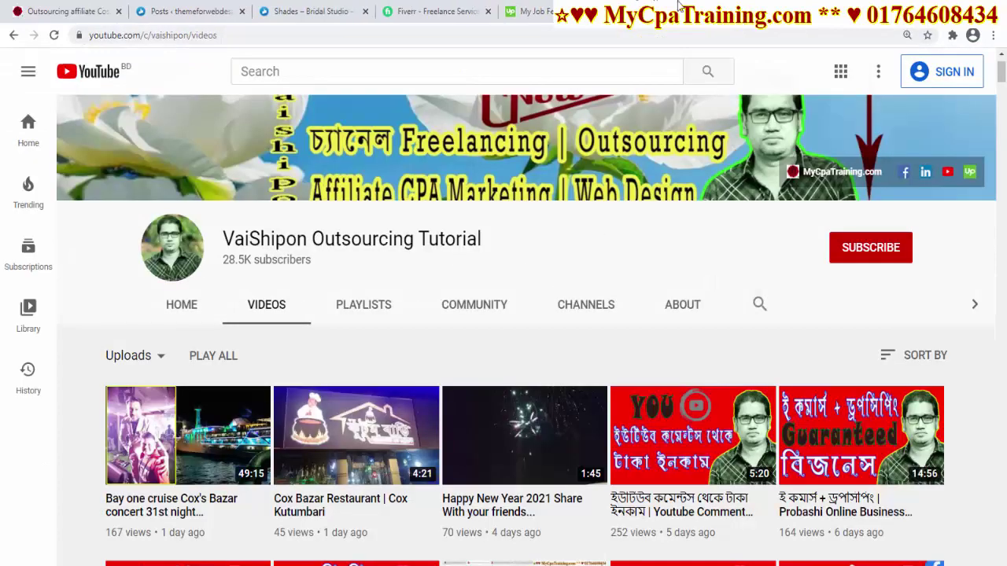
pyautogui.click(681, 11)
pyautogui.scroll(-5, 453, 400)
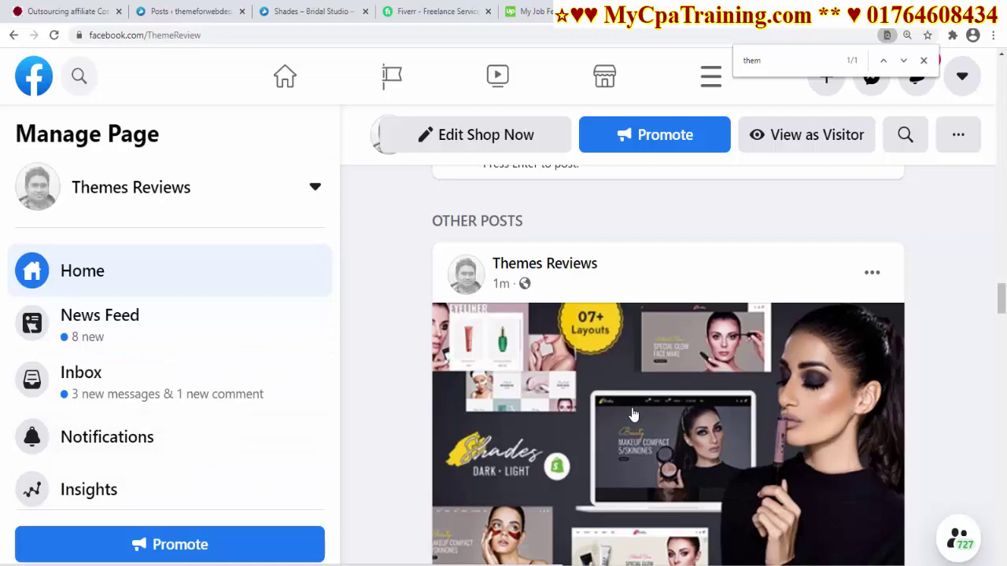
pyautogui.hotkey('ctrl', 'w')
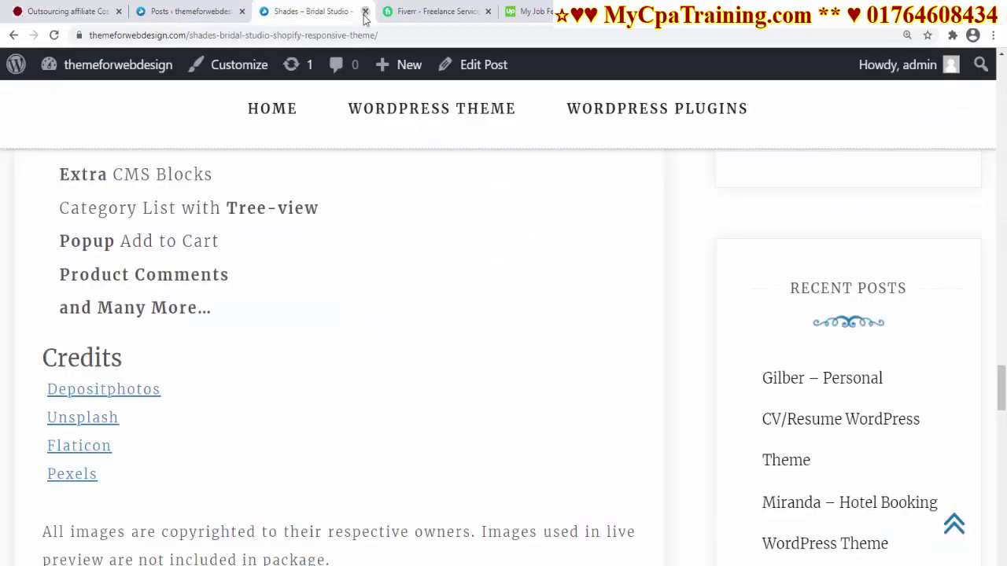
pyautogui.hotkey('ctrl', 'w')
pyautogui.hotkey('ctrl', 'shift', 'Tab')
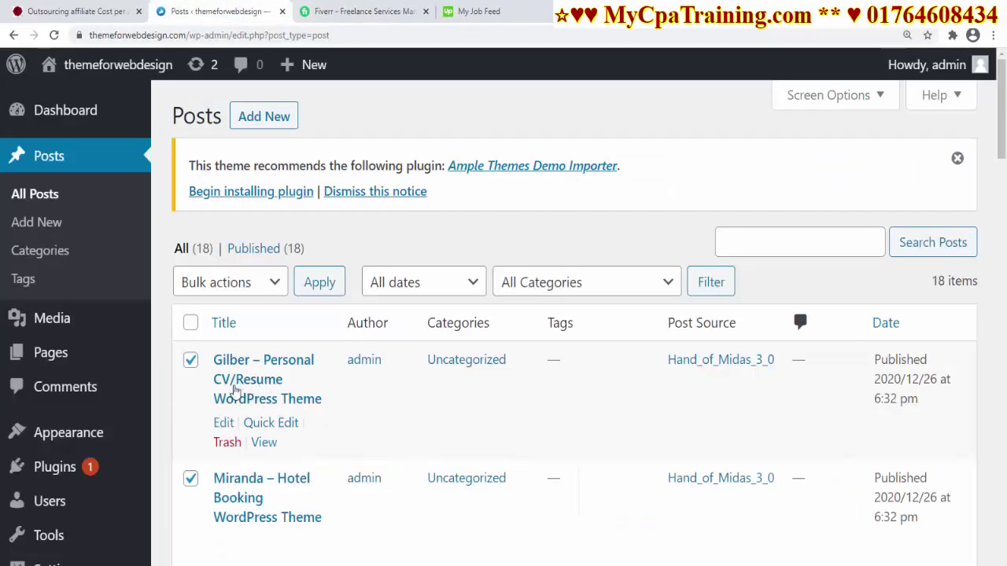
# Review the titles and assigned categories in the list of all posts.
pyautogui.scroll(-1, 386, 360)
pyautogui.scroll(1, 555, 459)
pyautogui.scroll(-6, 556, 459)
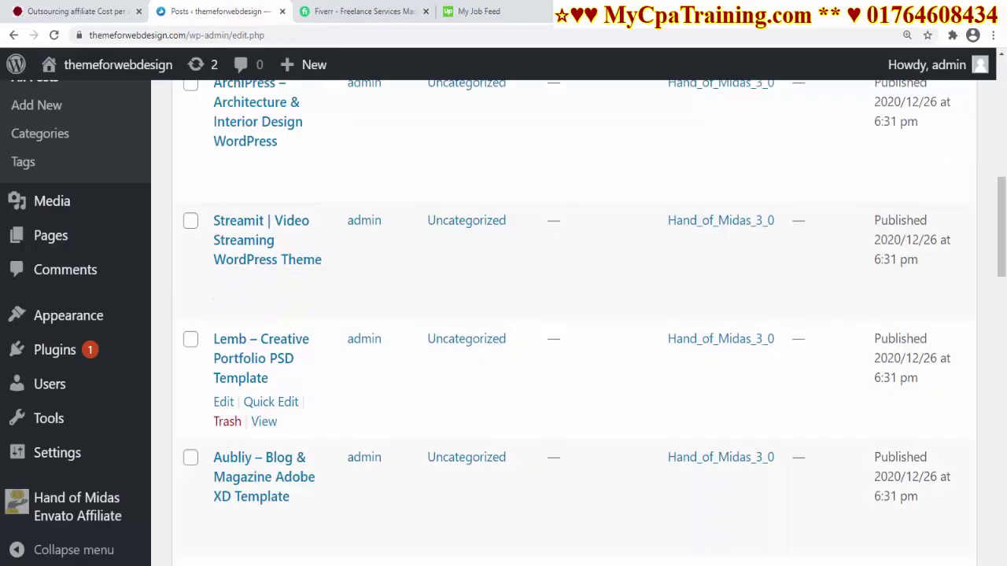
pyautogui.scroll(-8, 574, 354)
pyautogui.scroll(15, 574, 353)
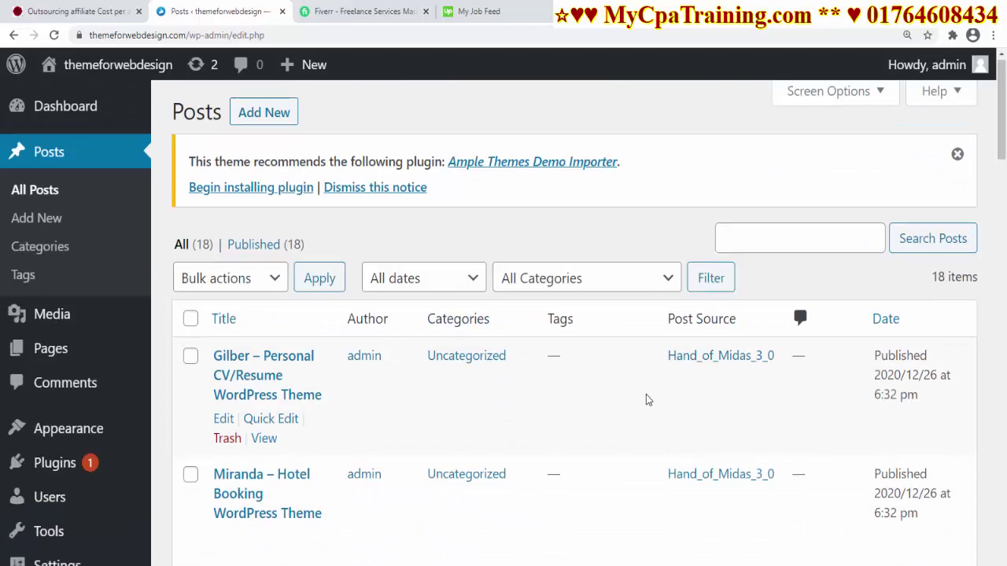
pyautogui.scroll(-2, 645, 394)
pyautogui.scroll(3, 483, 443)
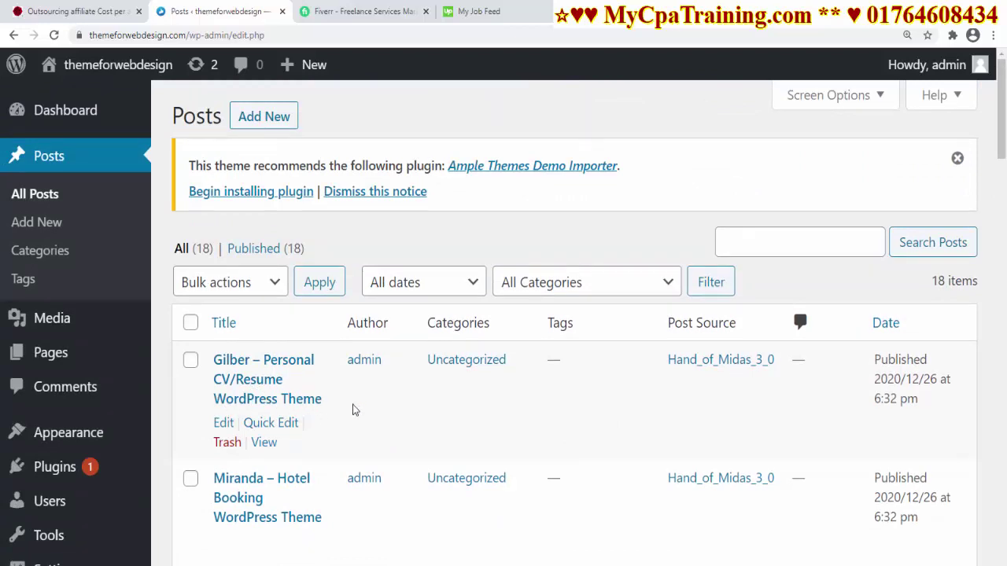
pyautogui.scroll(-1, 352, 404)
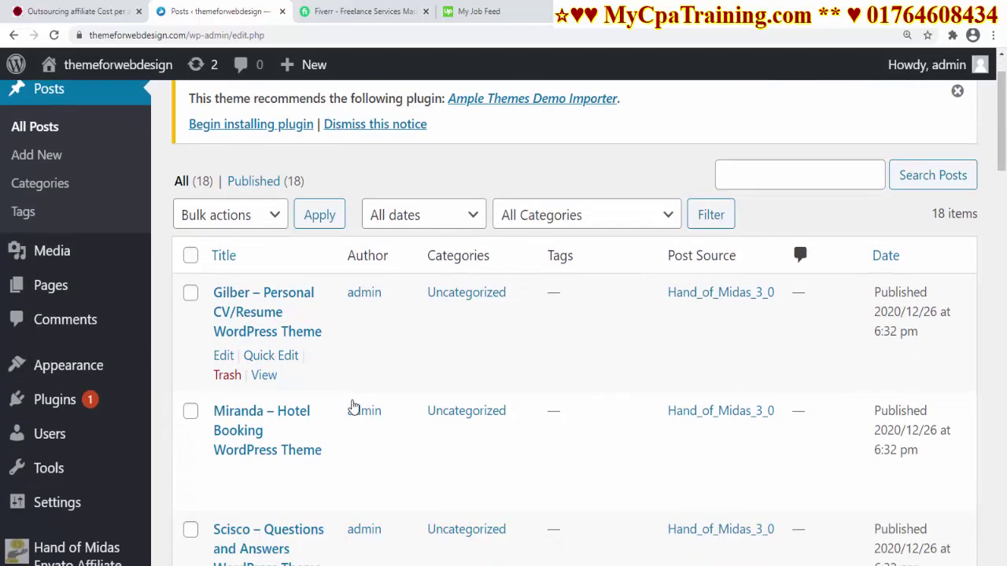
# Add the Gilber – Personal CV/Resume WordPress Theme post to the Blog Theme category with Quick Edit and update it.
pyautogui.click(270, 356)
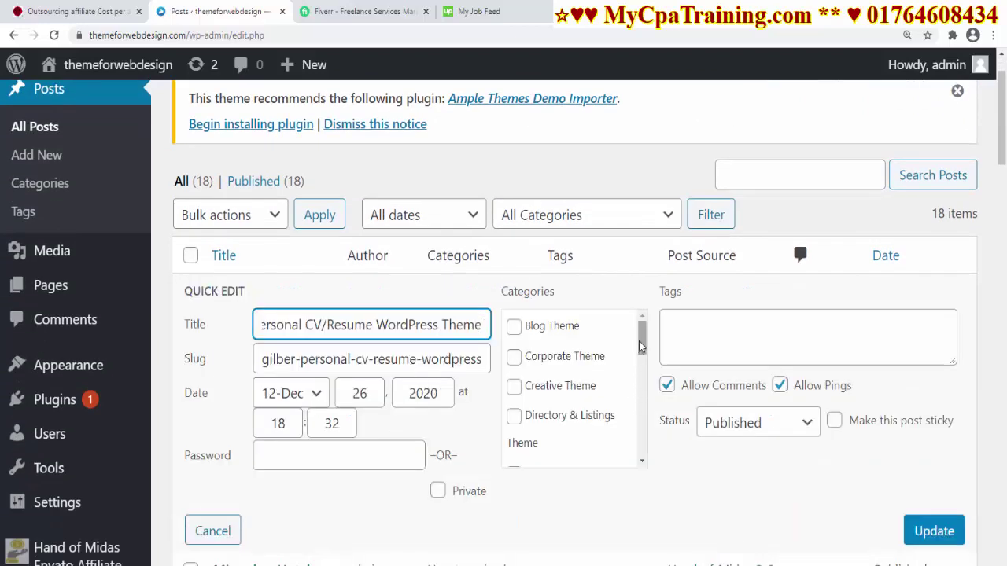
pyautogui.moveTo(644, 343); pyautogui.dragTo(649, 323)
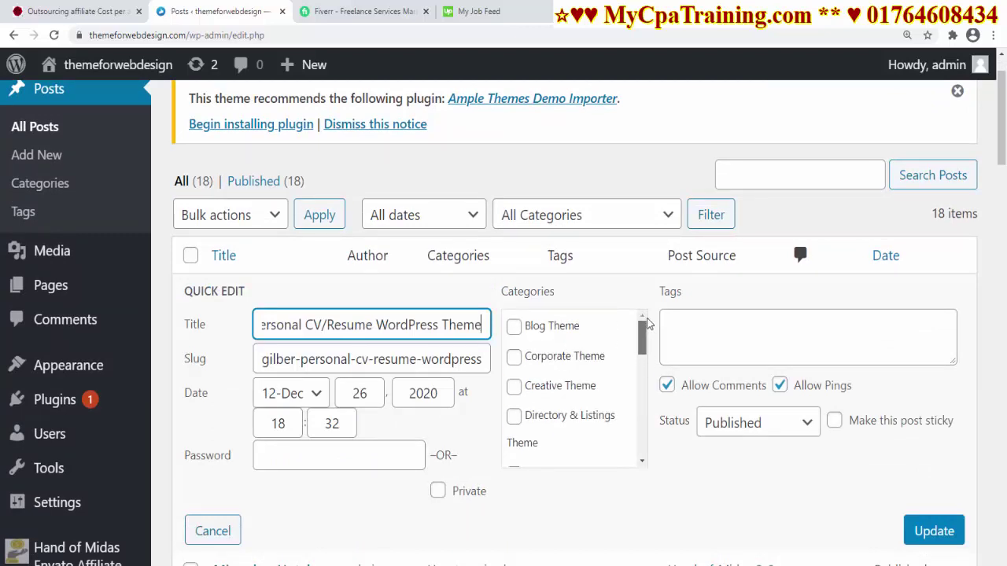
pyautogui.click(514, 326)
pyautogui.click(936, 532)
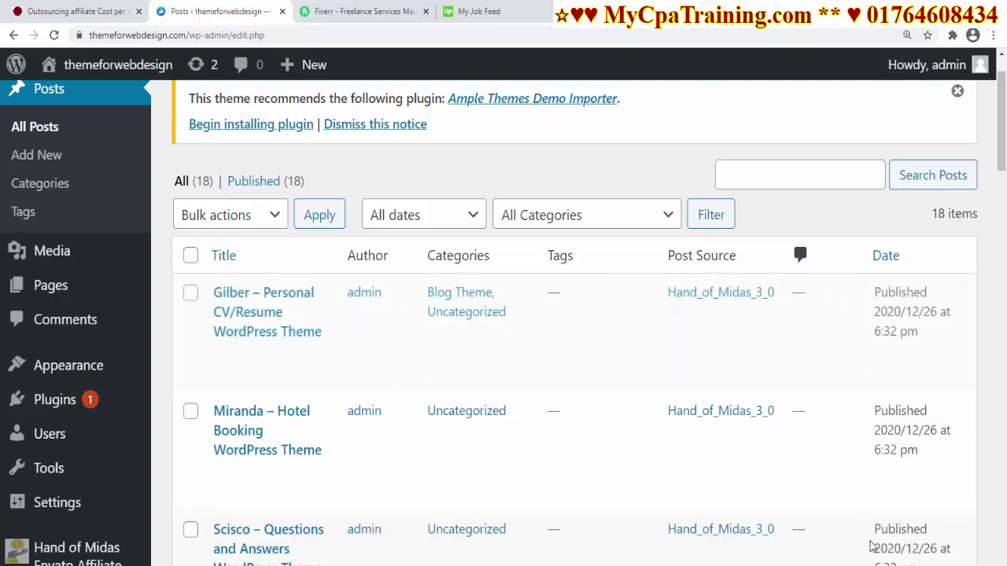
# Add the Miranda – Hotel Booking WordPress Theme post to the Corporate Theme category with Quick Edit and update it.
pyautogui.scroll(-2, 456, 502)
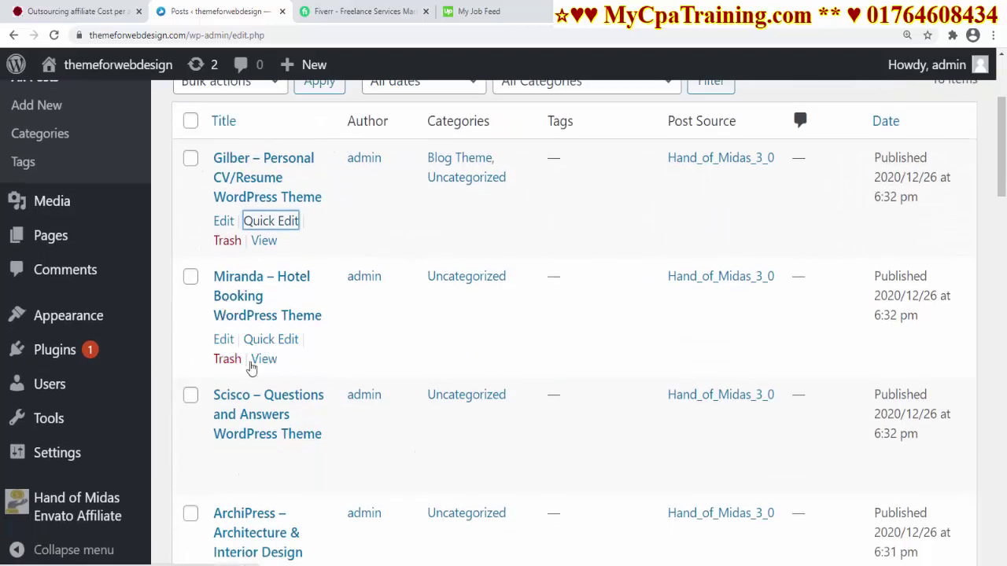
pyautogui.click(277, 343)
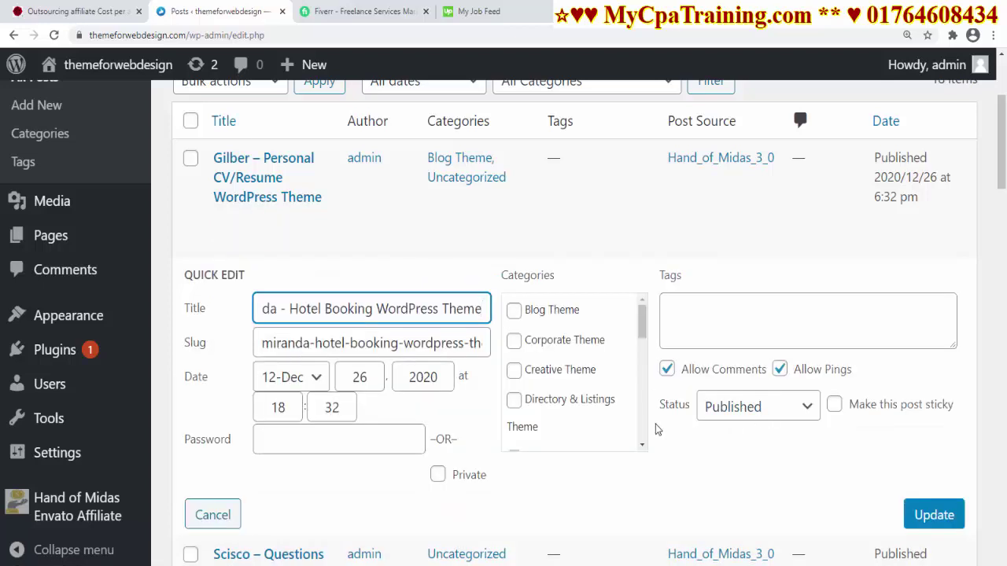
pyautogui.click(514, 342)
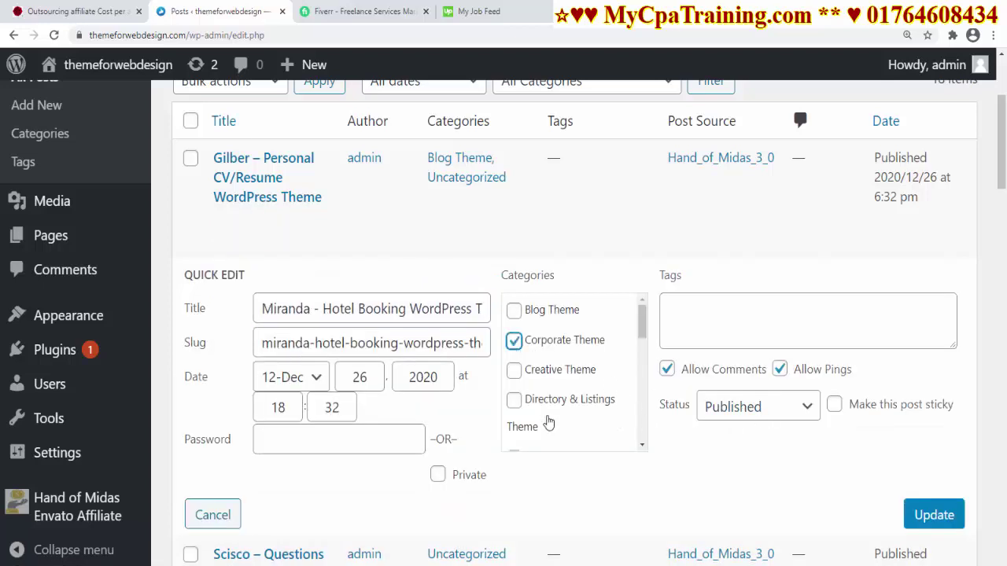
pyautogui.click(919, 516)
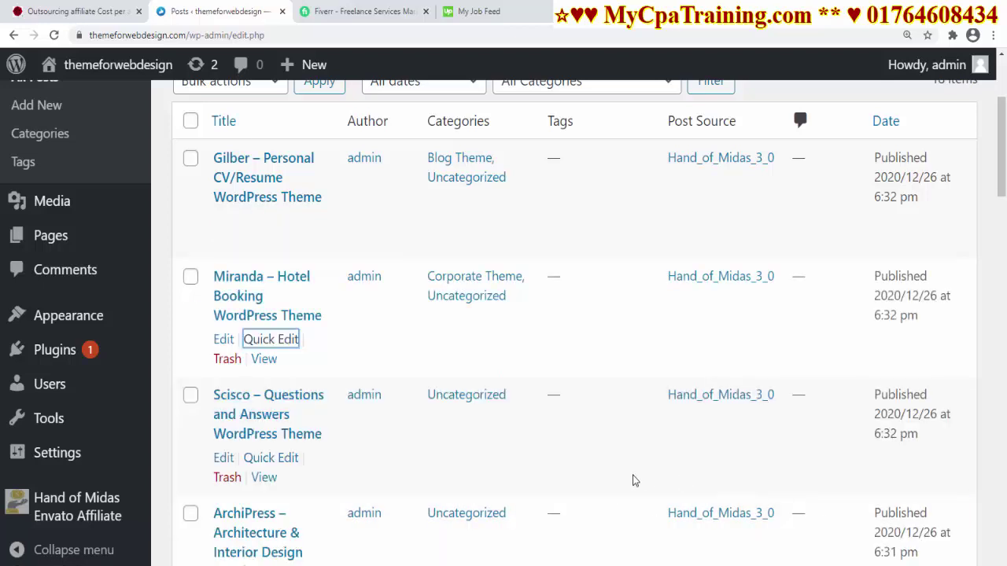
# Add the Scisco – Questions and Answers WordPress Theme post to the Creative Theme category with Quick Edit and update it.
pyautogui.scroll(-2, 580, 461)
pyautogui.click(270, 324)
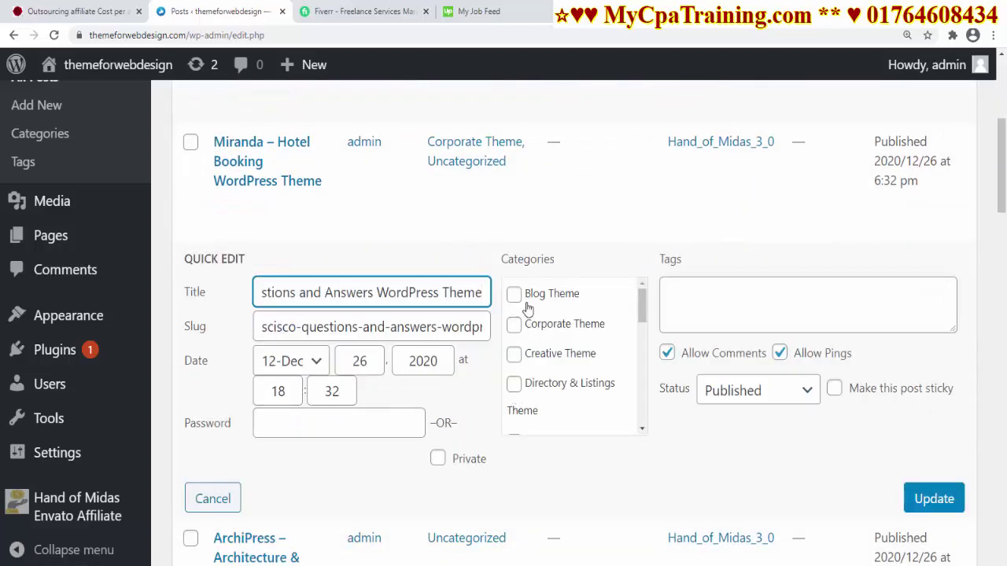
pyautogui.click(514, 354)
pyautogui.click(934, 503)
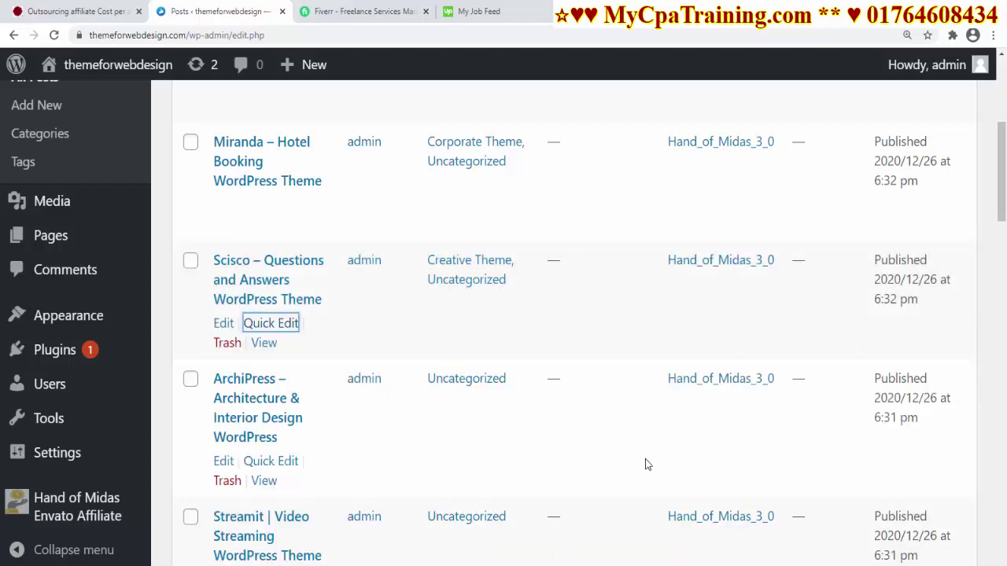
# View the published Scisco post in a separate tab, look over its page, and close that tab.
pyautogui.rightClick(264, 343)
pyautogui.click(314, 348)
pyautogui.hotkey('ctrl', 'Tab')
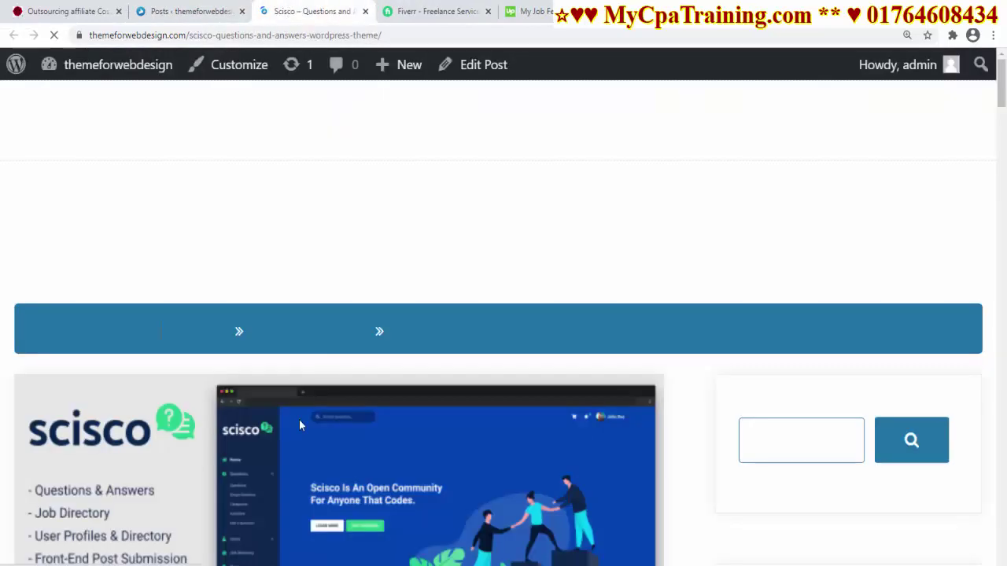
pyautogui.scroll(-3, 510, 395)
pyautogui.scroll(-3, 510, 395)
pyautogui.scroll(6, 472, 254)
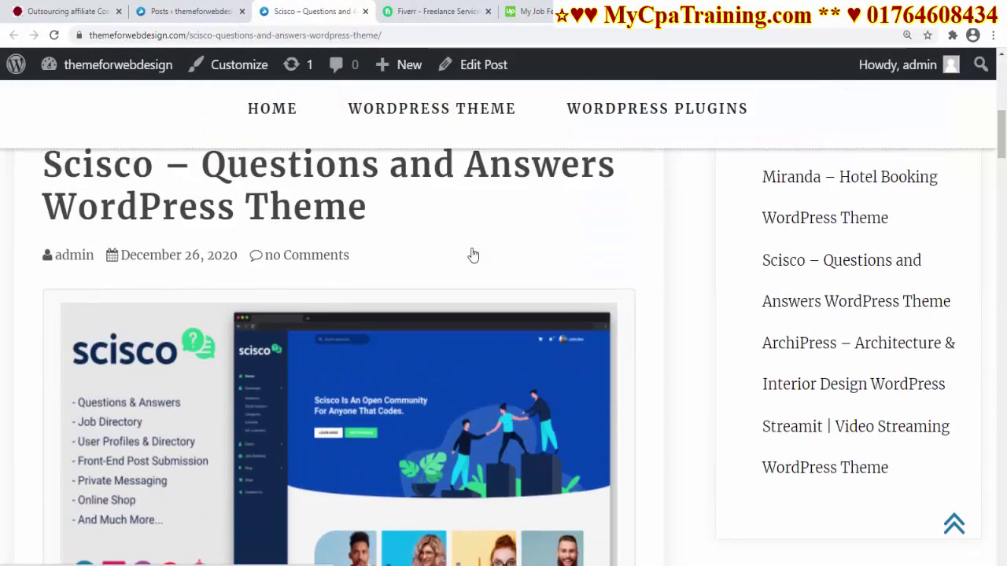
pyautogui.click(364, 15)
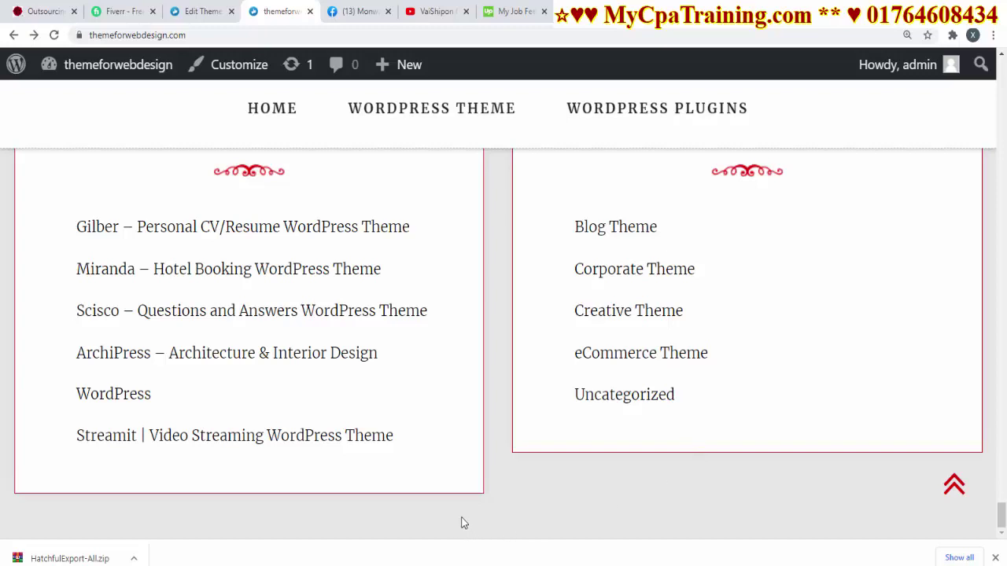
# Review the Recent Posts and Categories lists on the themeforwebdesign home page.
pyautogui.scroll(4, 748, 496)
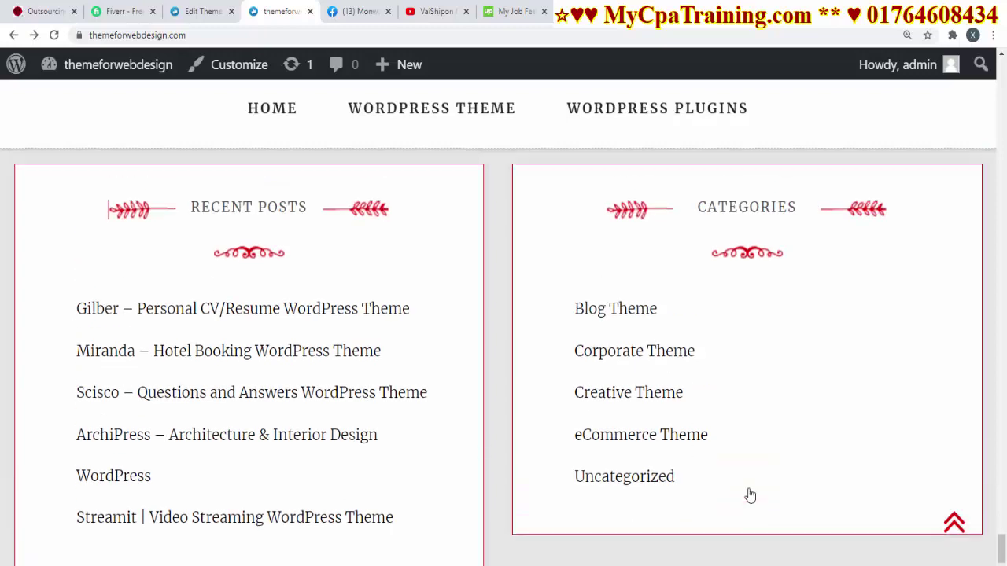
pyautogui.scroll(-3, 749, 494)
pyautogui.scroll(6, 748, 494)
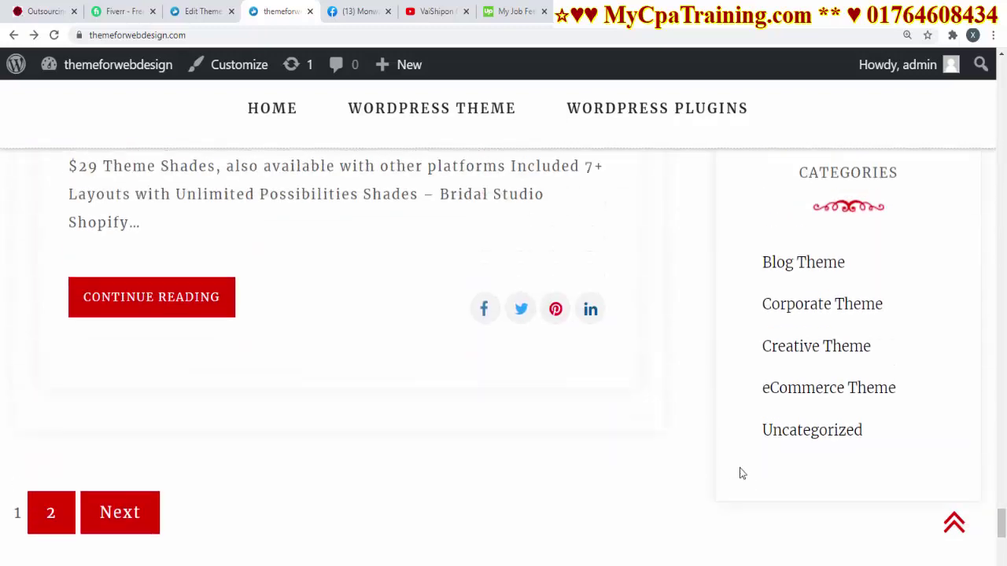
pyautogui.scroll(-3, 751, 504)
pyautogui.scroll(-3, 756, 518)
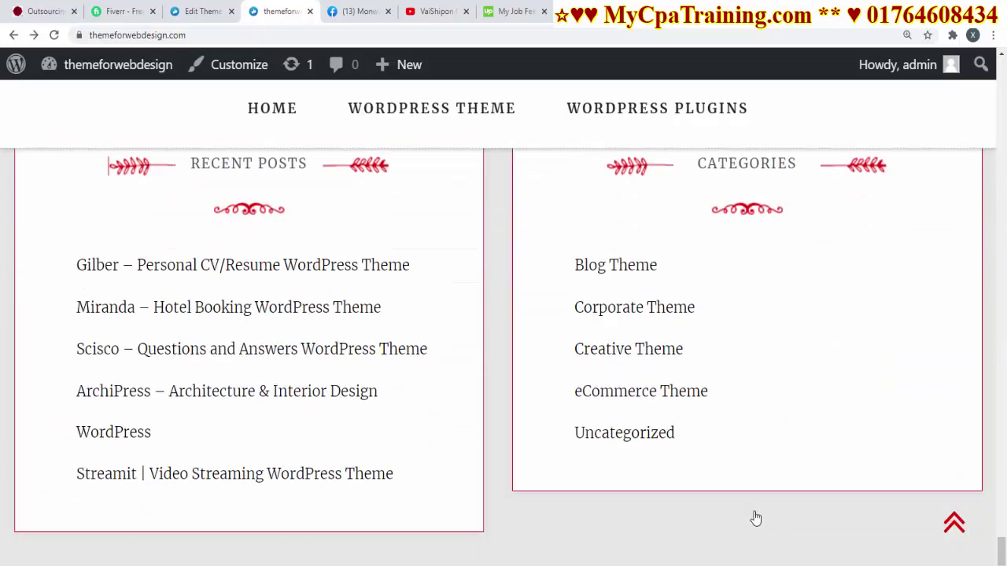
# Look over the mycpatraining.com home page and highlight the first word of the channel name on its YouTube channel page.
pyautogui.click(44, 11)
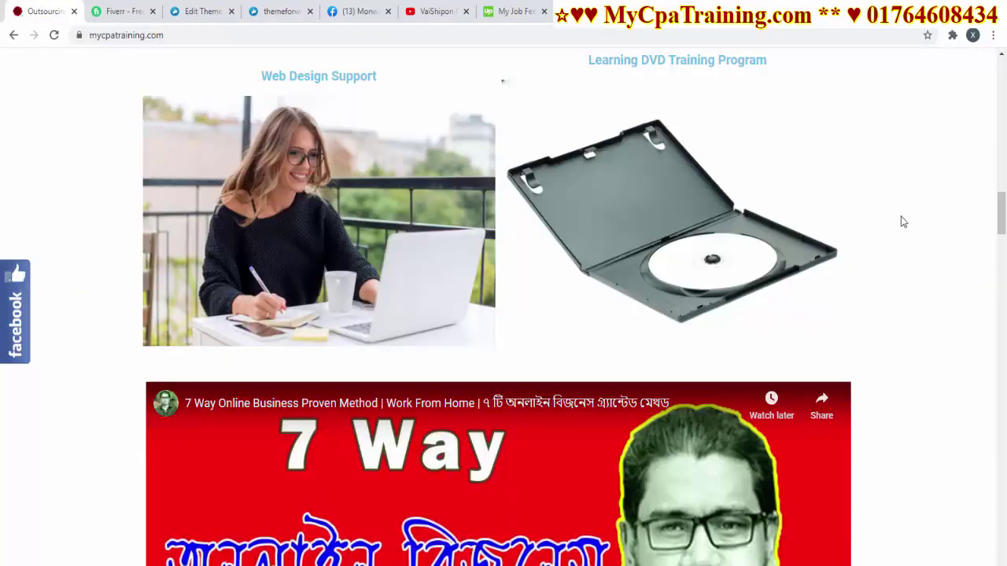
pyautogui.moveTo(996, 213); pyautogui.dragTo(999, 525)
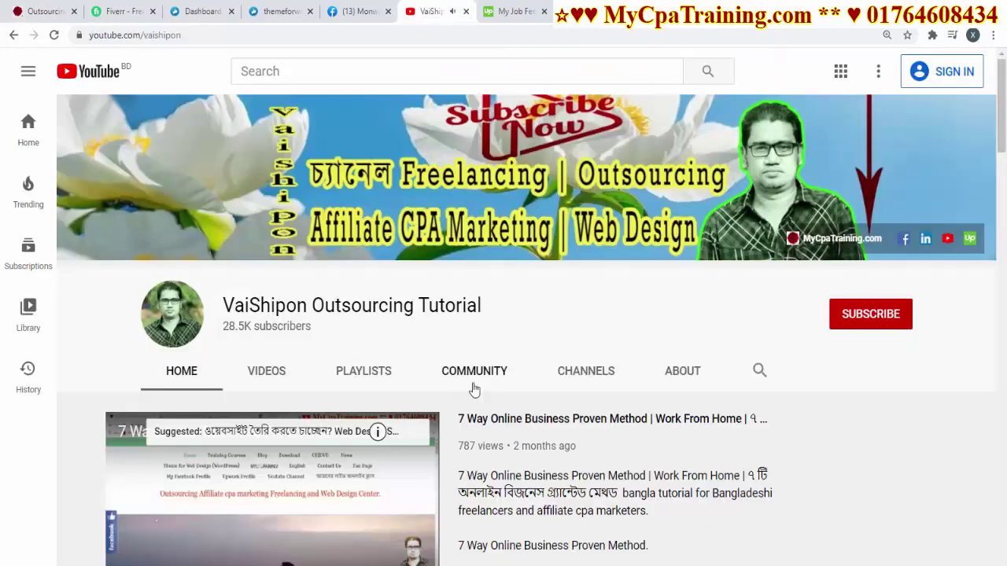
pyautogui.doubleClick(226, 304)
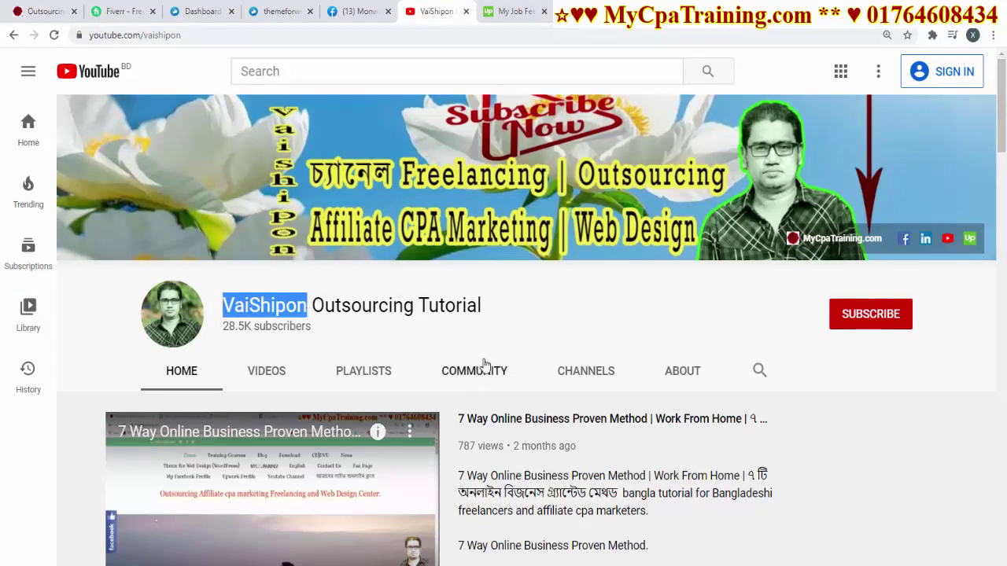